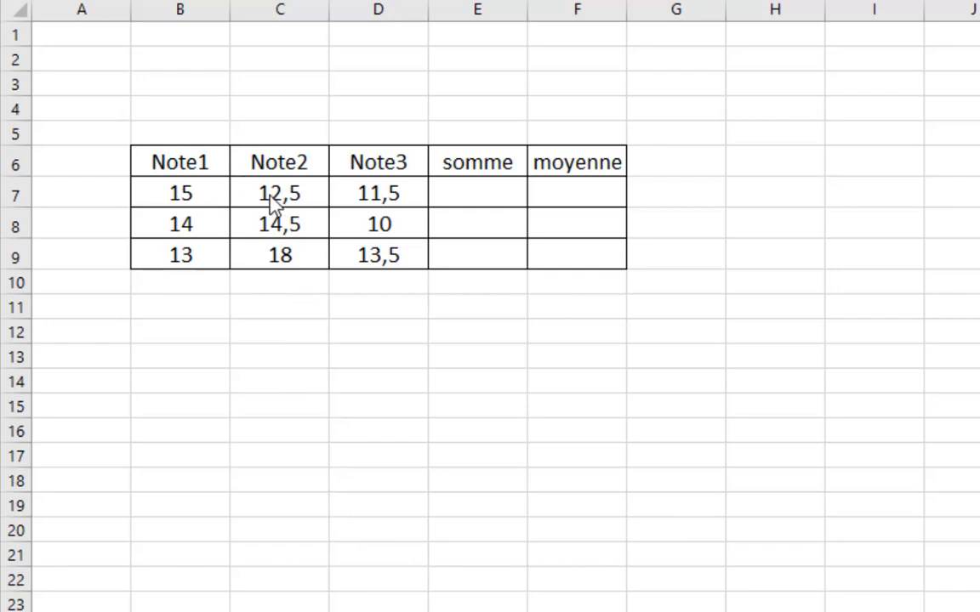
# - Enter the formula =B7+C7+D7 in cell E7 to add the first row's three notes
pyautogui.click(497, 194)
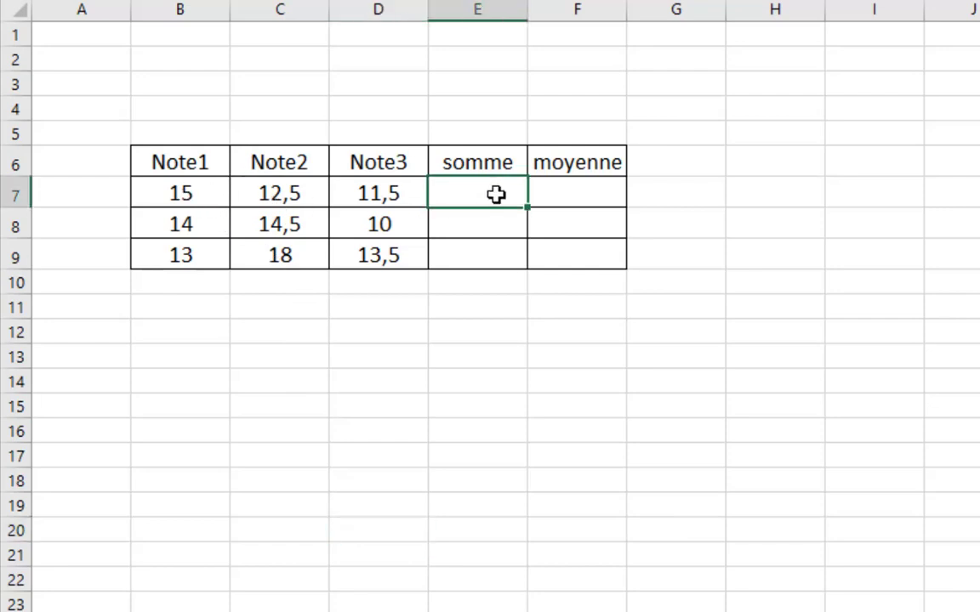
pyautogui.click(595, 195)
pyautogui.click(454, 194)
pyautogui.write('=')
pyautogui.click(196, 193)
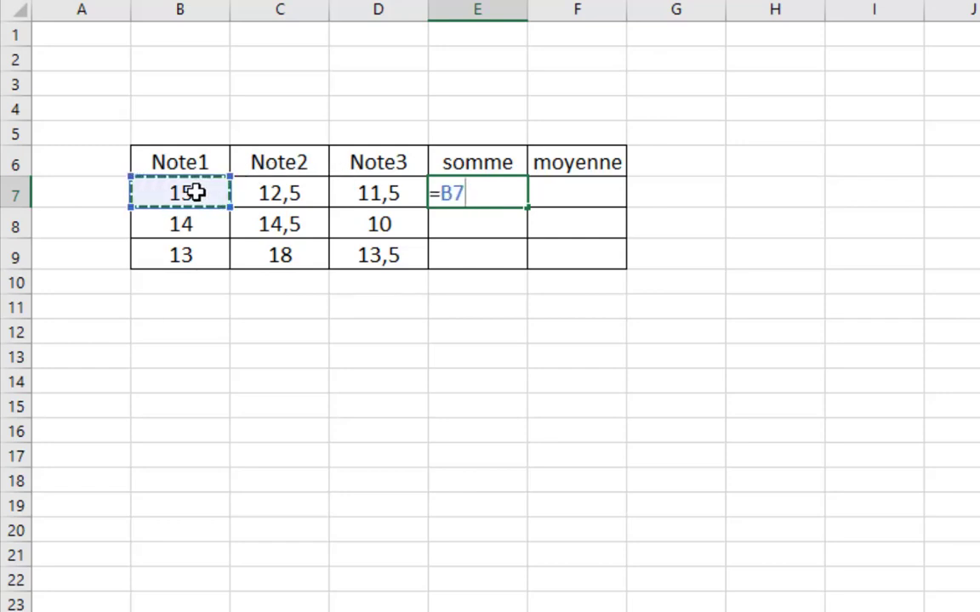
pyautogui.write('+')
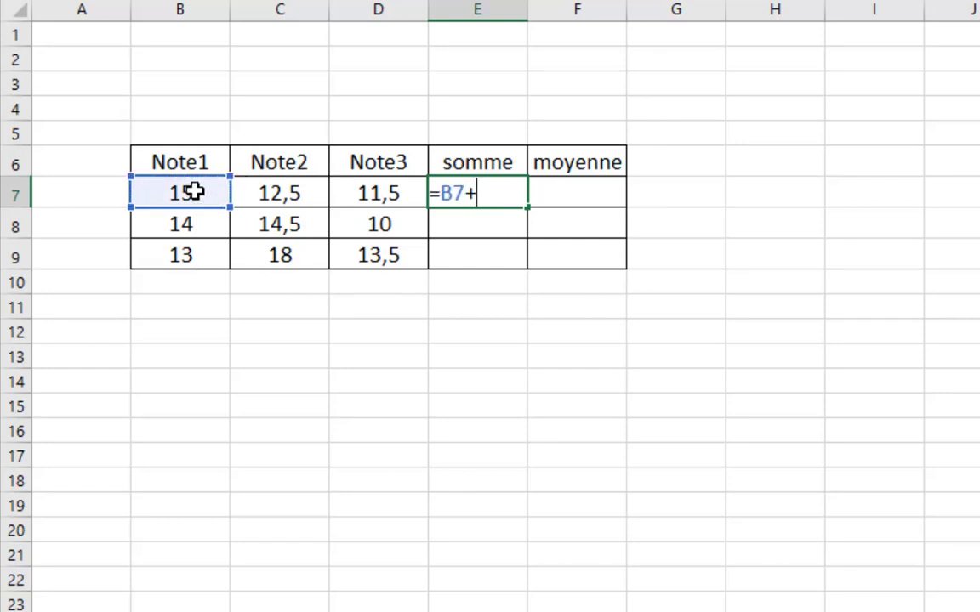
pyautogui.click(287, 194)
pyautogui.write('+')
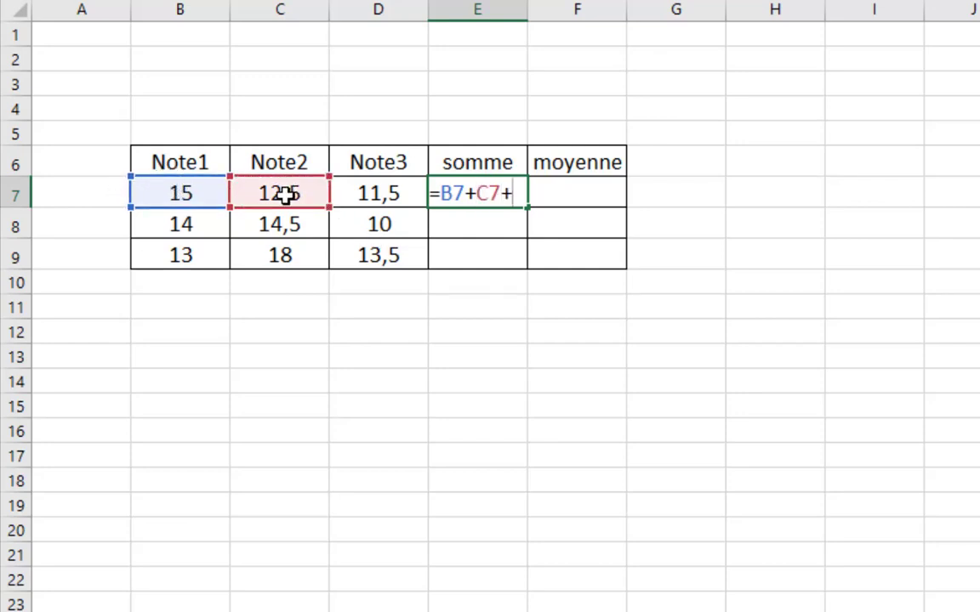
pyautogui.click(395, 191)
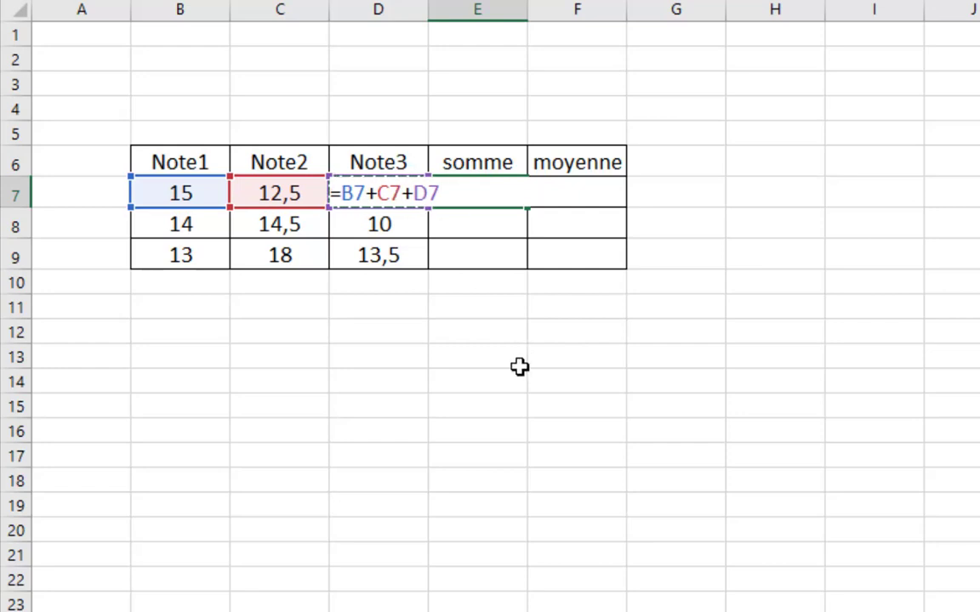
pyautogui.press('Return')
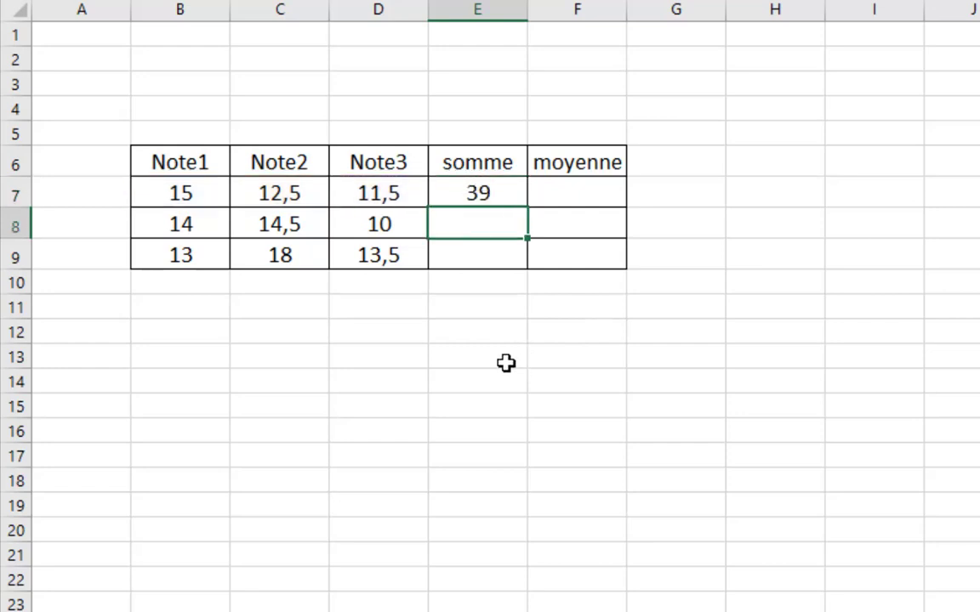
# - Enter the formula =B8+C8+D8 in cell E8 for the second row's sum
pyautogui.write('=')
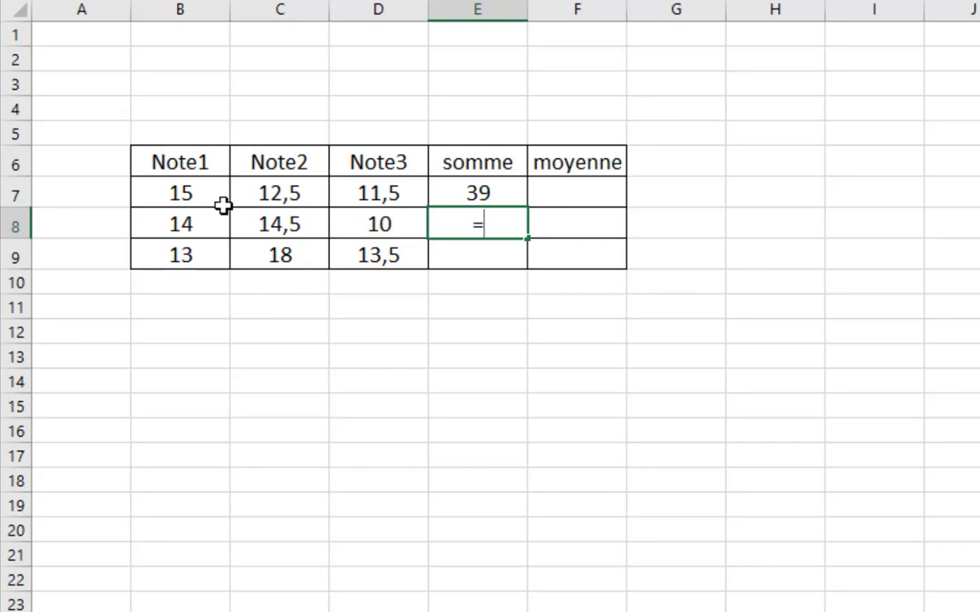
pyautogui.click(158, 222)
pyautogui.write('+')
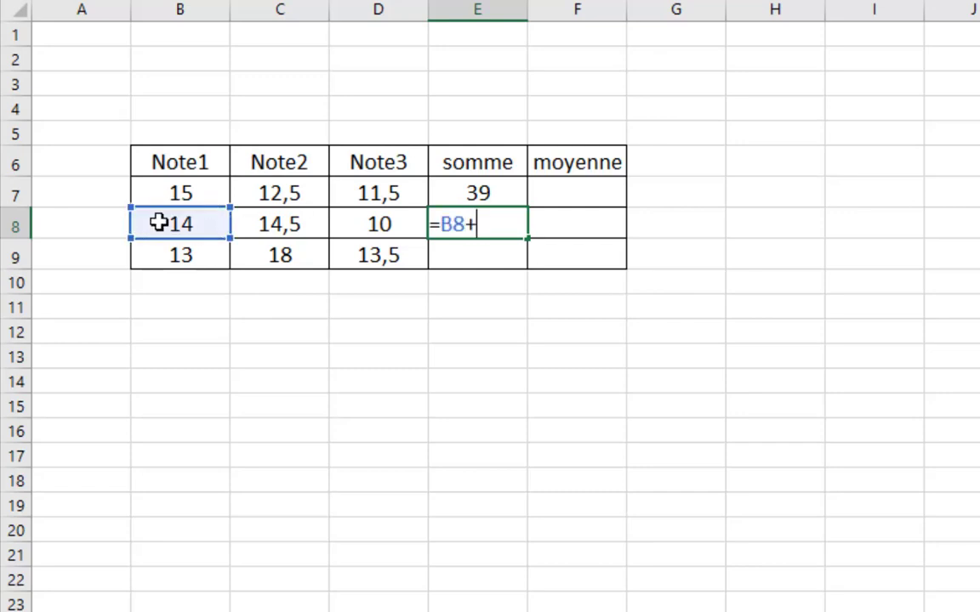
pyautogui.click(291, 225)
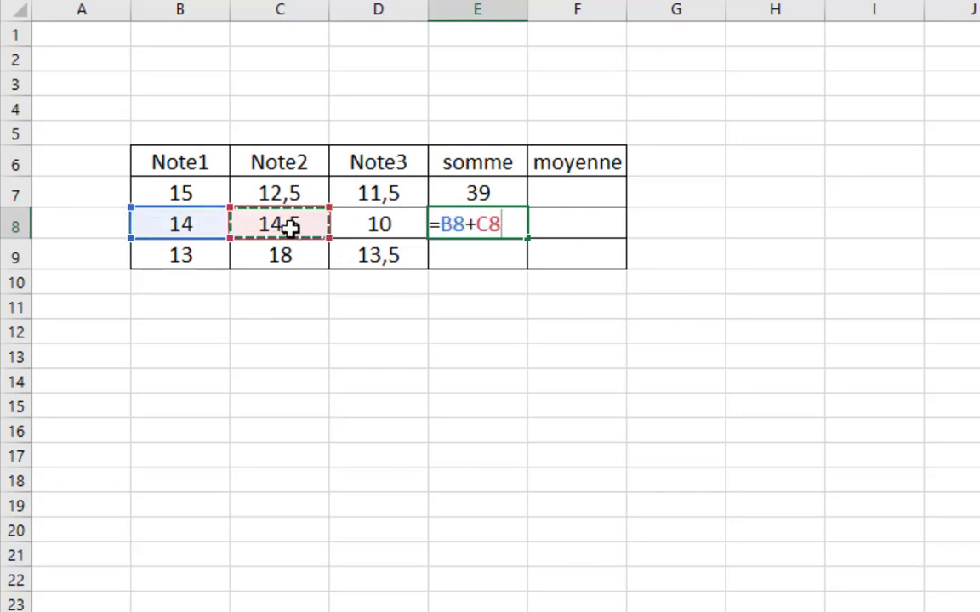
pyautogui.write('+')
pyautogui.click(366, 223)
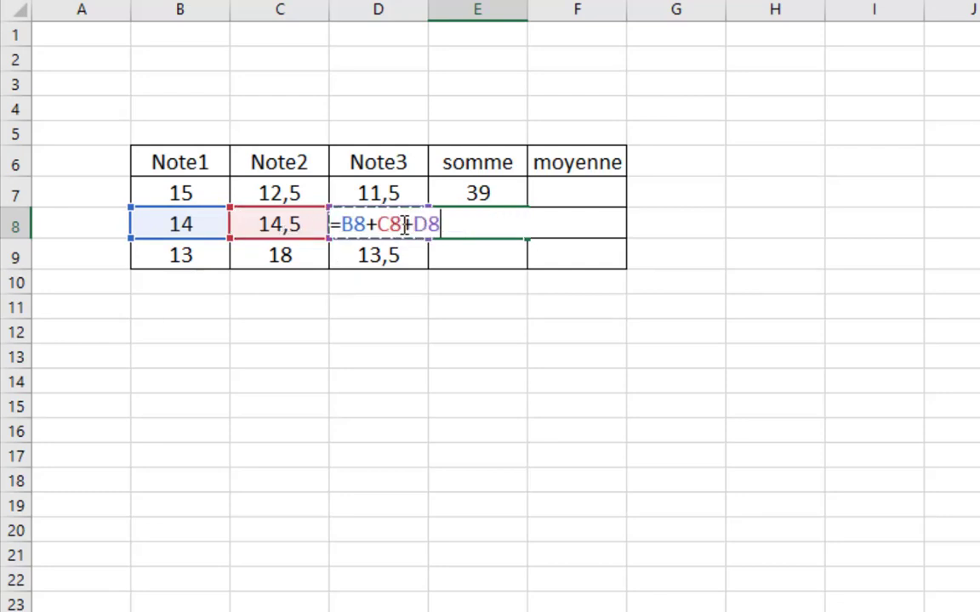
pyautogui.press('Return')
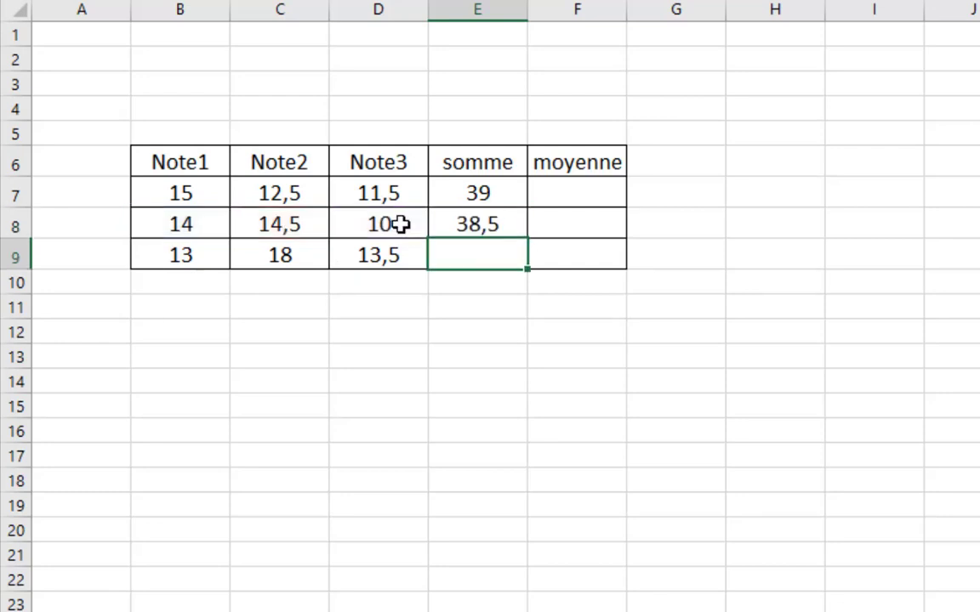
# - Enter the formula =B9+C9+D9 in cell E9 for the third row's sum
pyautogui.write('=')
pyautogui.click(181, 253)
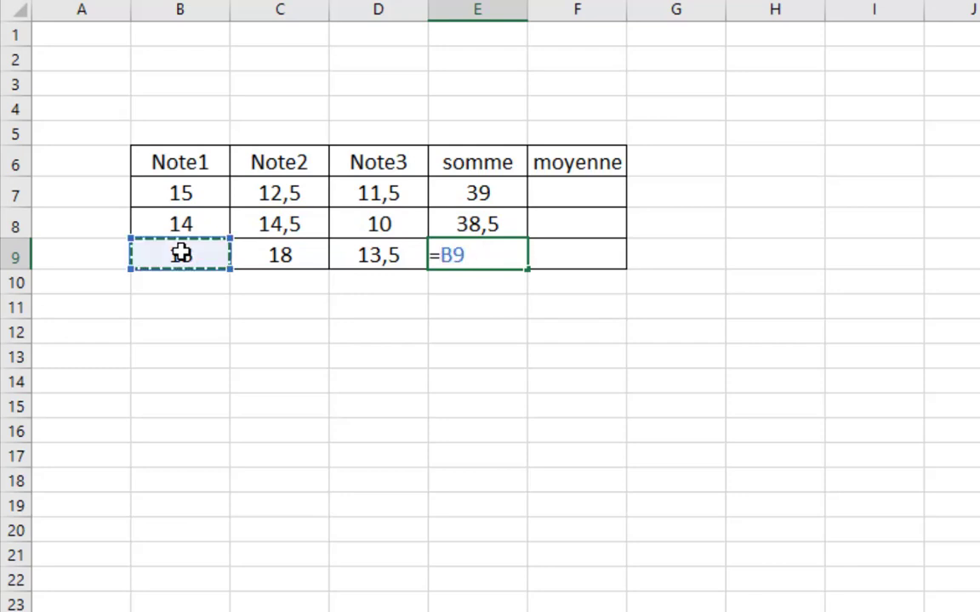
pyautogui.write('+')
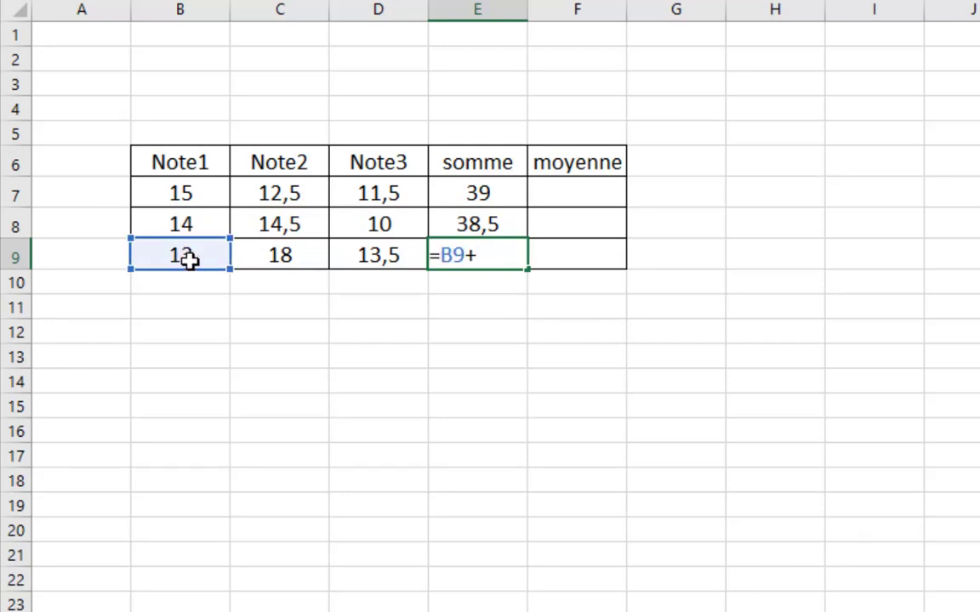
pyautogui.click(269, 260)
pyautogui.write('+')
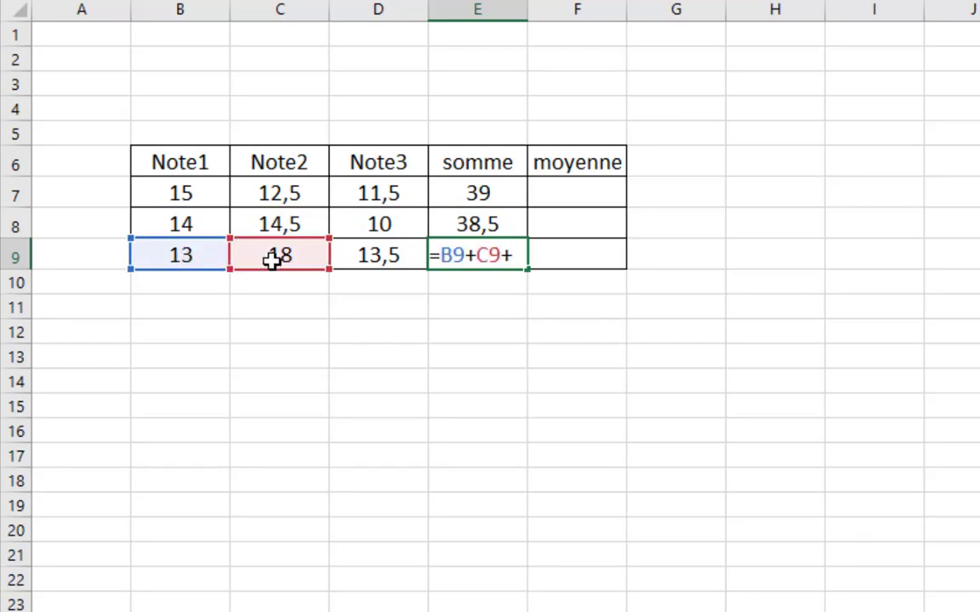
pyautogui.click(379, 254)
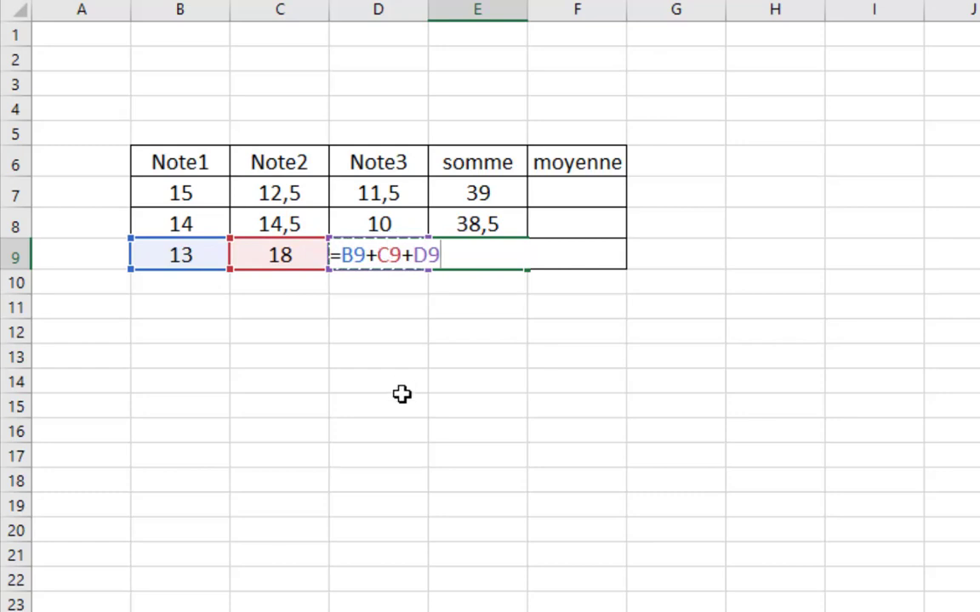
pyautogui.press('Return')
pyautogui.press('Return')
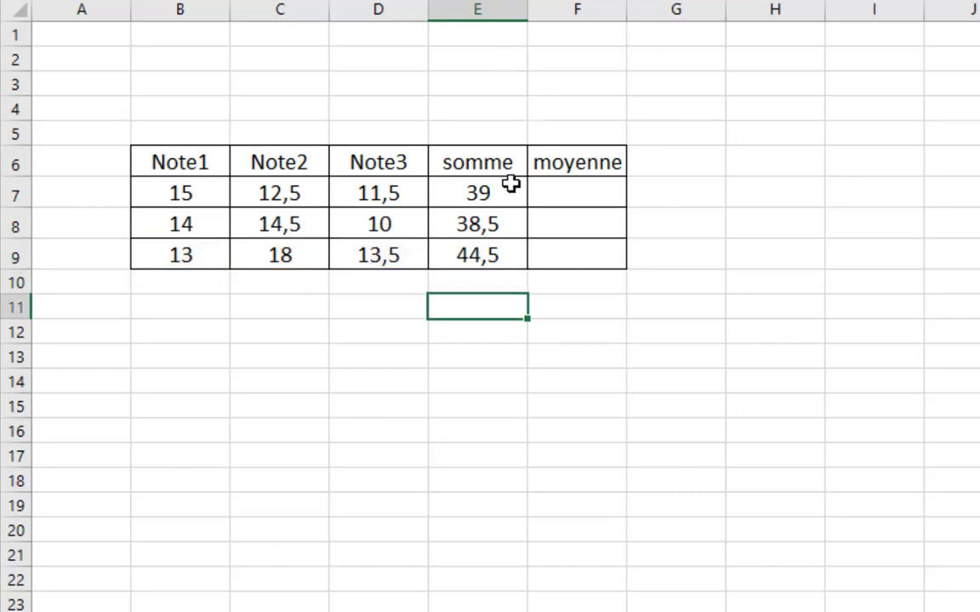
# - Examine the addition formulas in cells E7, E8 and E9, comparing their row references and plus operators
pyautogui.doubleClick(478, 194)
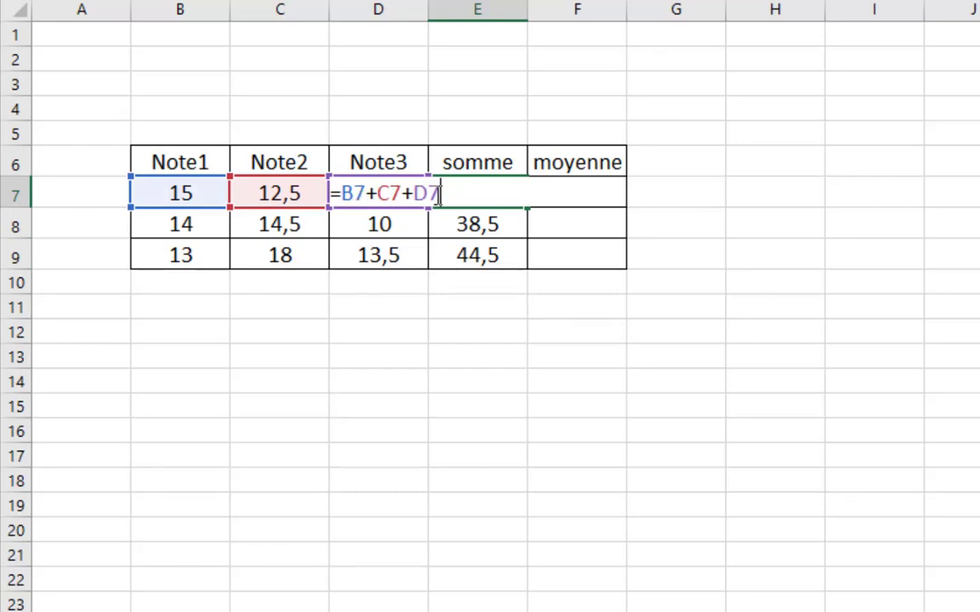
pyautogui.press('Return')
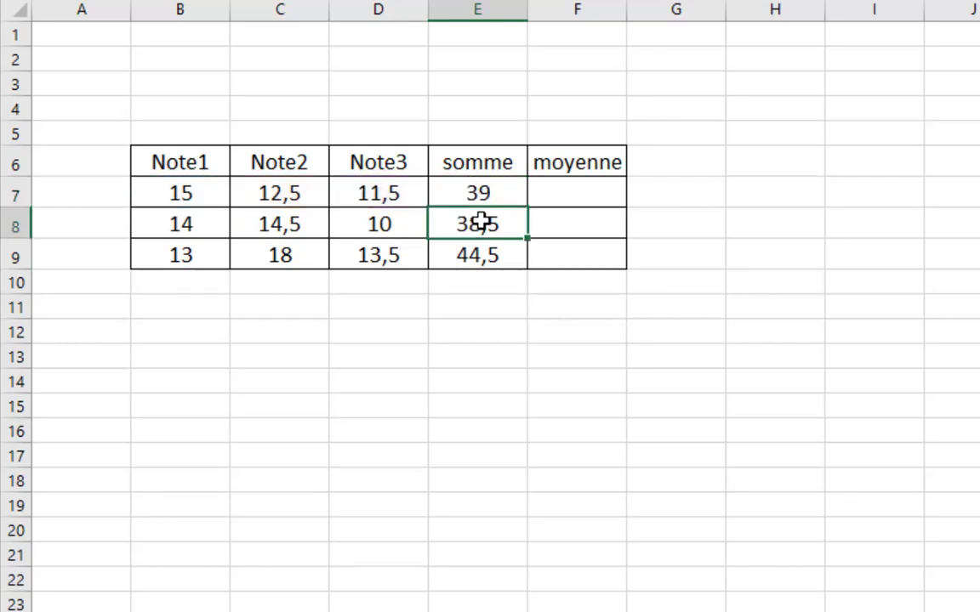
pyautogui.doubleClick(481, 222)
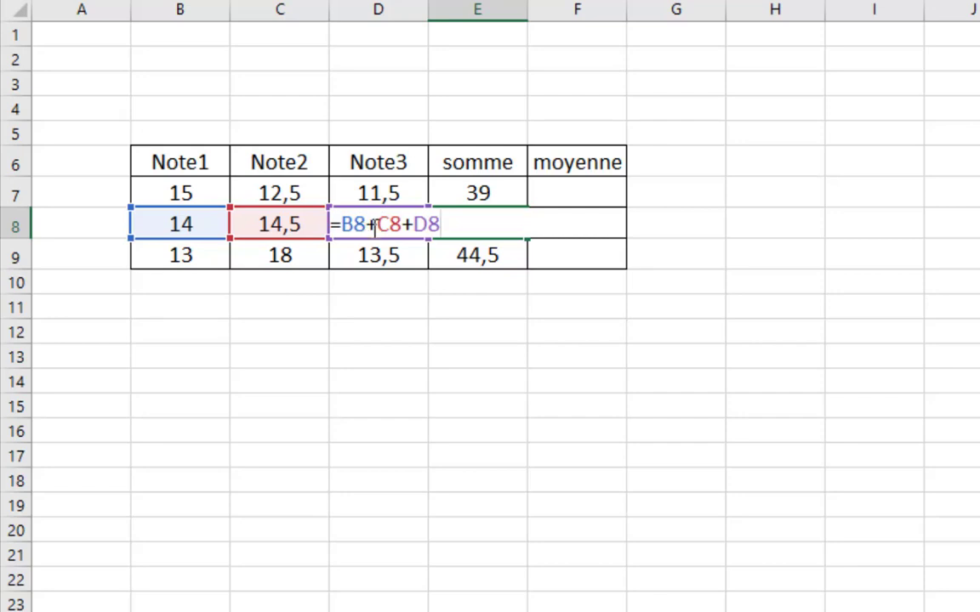
pyautogui.press('Return')
pyautogui.doubleClick(470, 258)
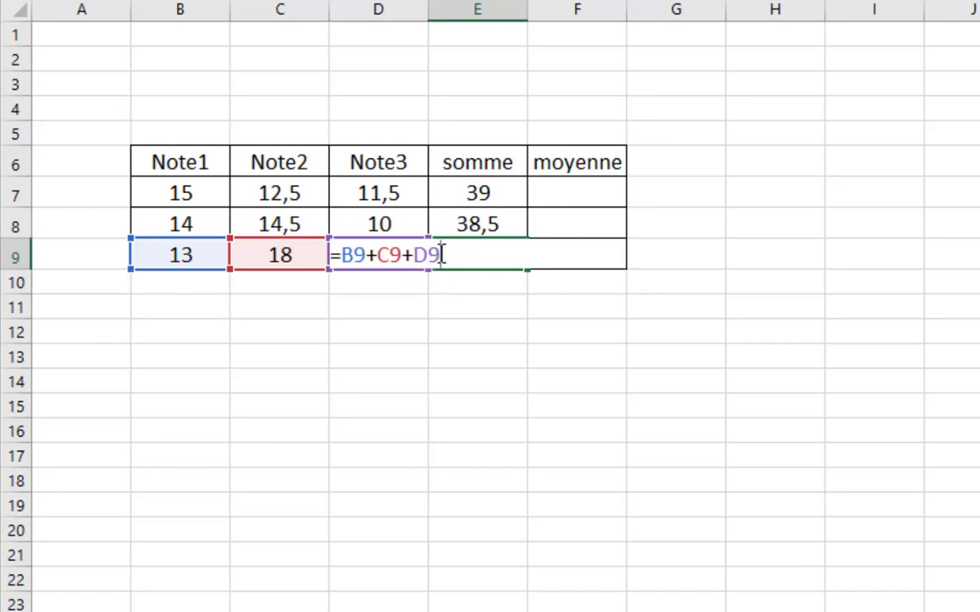
pyautogui.press('Return')
pyautogui.doubleClick(457, 191)
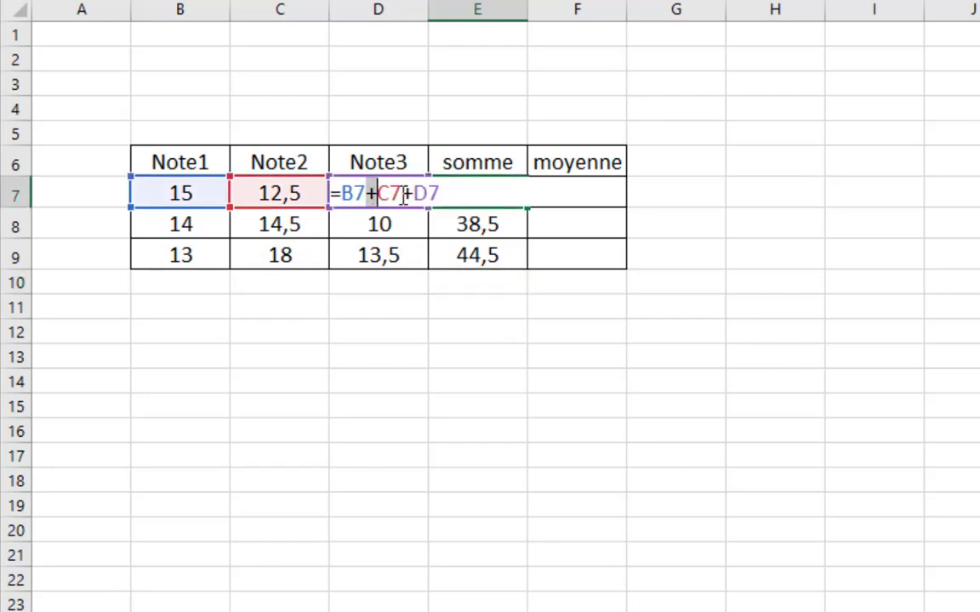
pyautogui.doubleClick(407, 194)
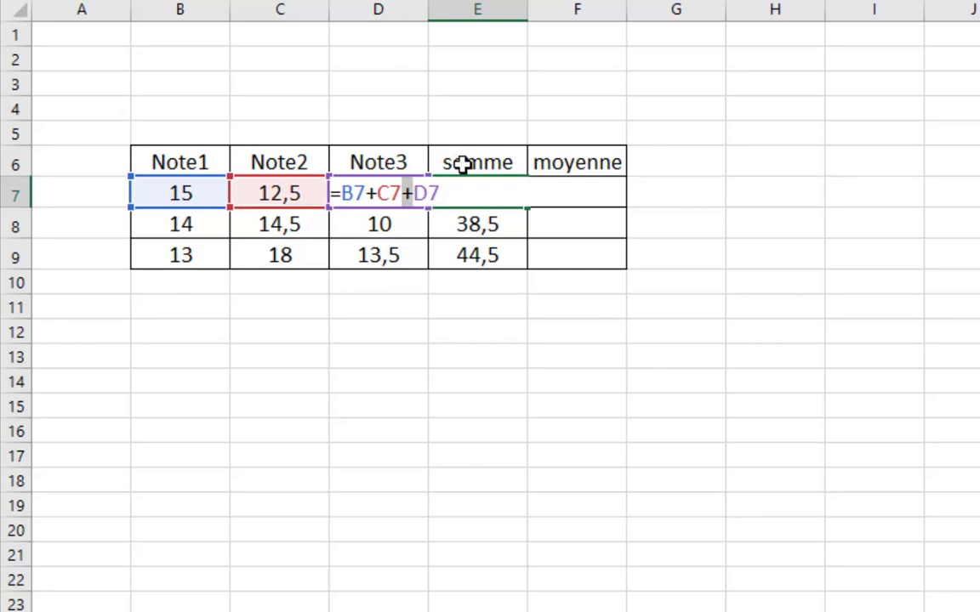
pyautogui.press('Return')
# - Clear the sums in E8:E9 and fill the formula from E7 down through E9
pyautogui.moveTo(500, 224); pyautogui.dragTo(500, 259)
pyautogui.press('Delete')
pyautogui.click(508, 199)
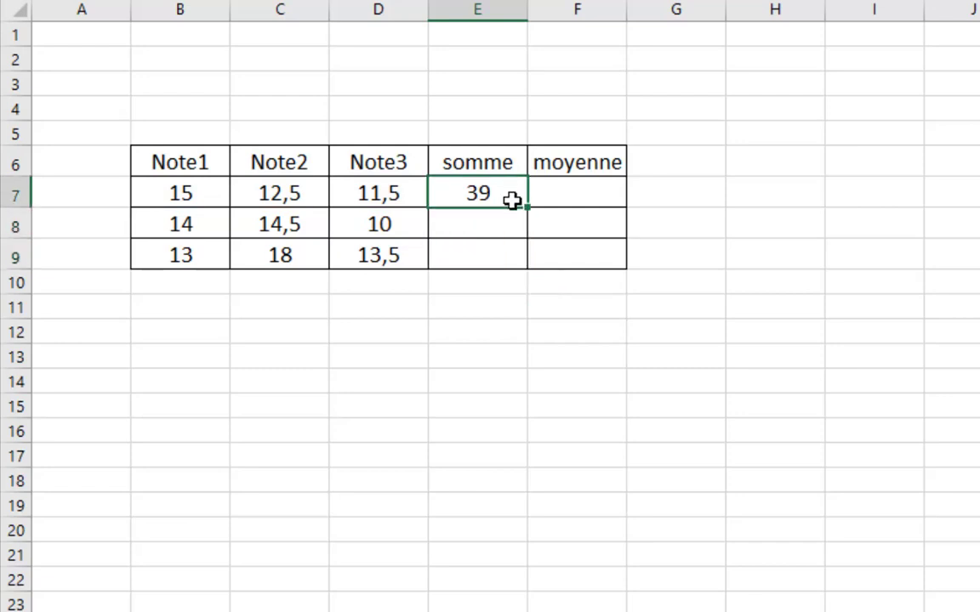
pyautogui.moveTo(525, 208); pyautogui.dragTo(524, 260)
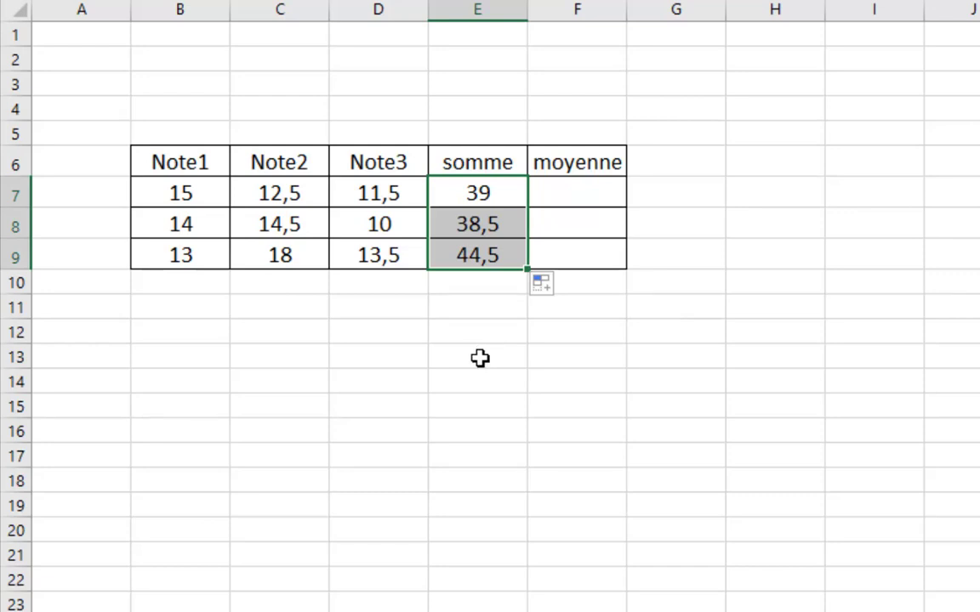
# - Replace the addition formula in E7 with the SOMME function over the range B7:D7
pyautogui.doubleClick(498, 195)
pyautogui.press('BackSpace')
pyautogui.press('BackSpace')
pyautogui.press('BackSpace')
pyautogui.press('BackSpace')
pyautogui.press('BackSpace')
pyautogui.press('BackSpace')
pyautogui.press('BackSpace')
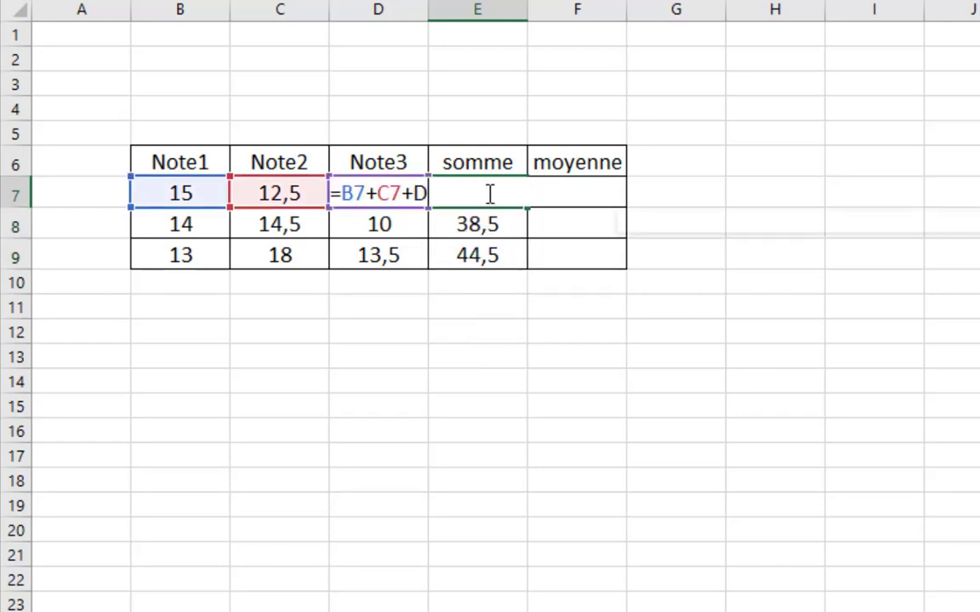
pyautogui.press('BackSpace')
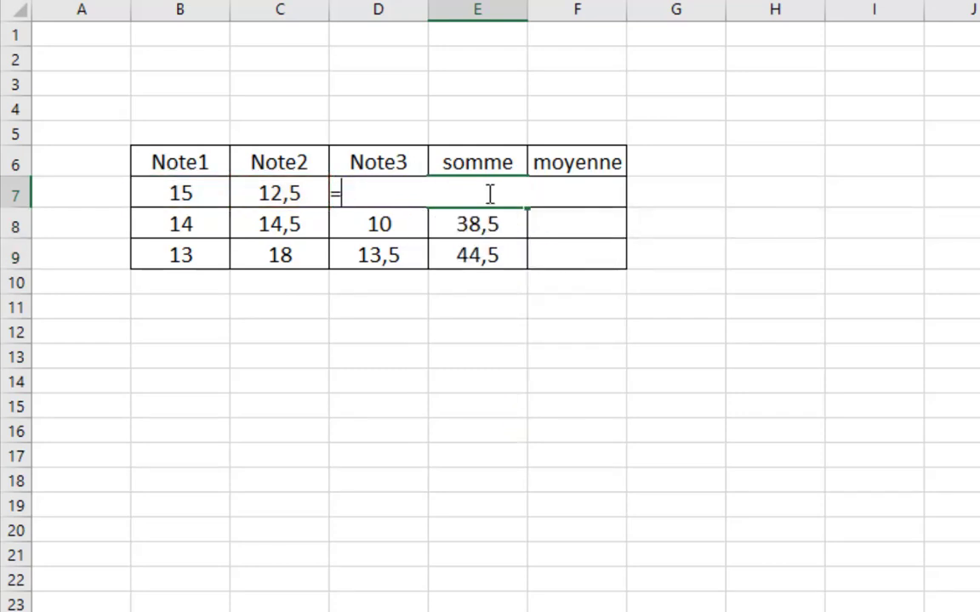
pyautogui.write('somme')
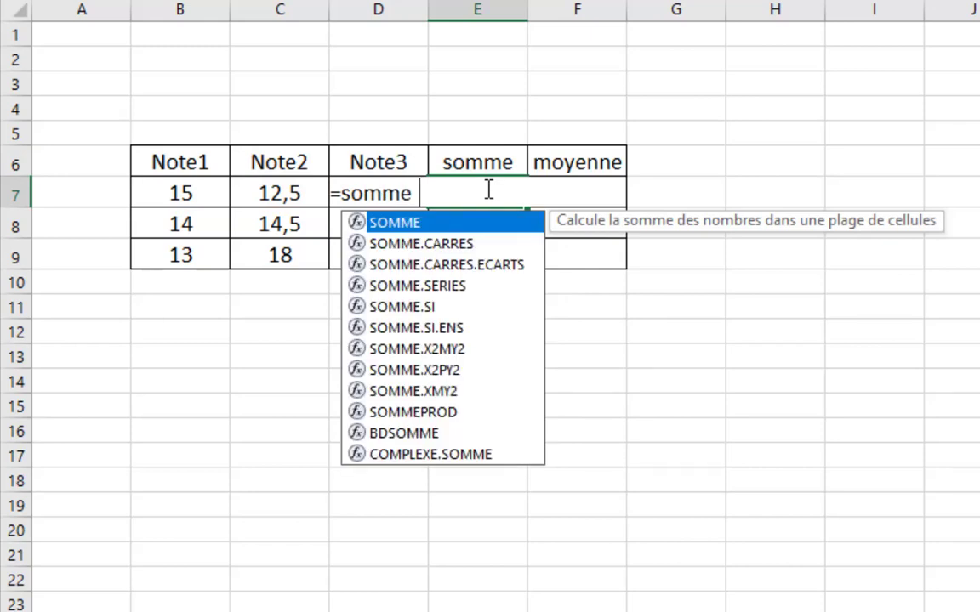
pyautogui.write('(')
pyautogui.moveTo(188, 195); pyautogui.dragTo(361, 198)
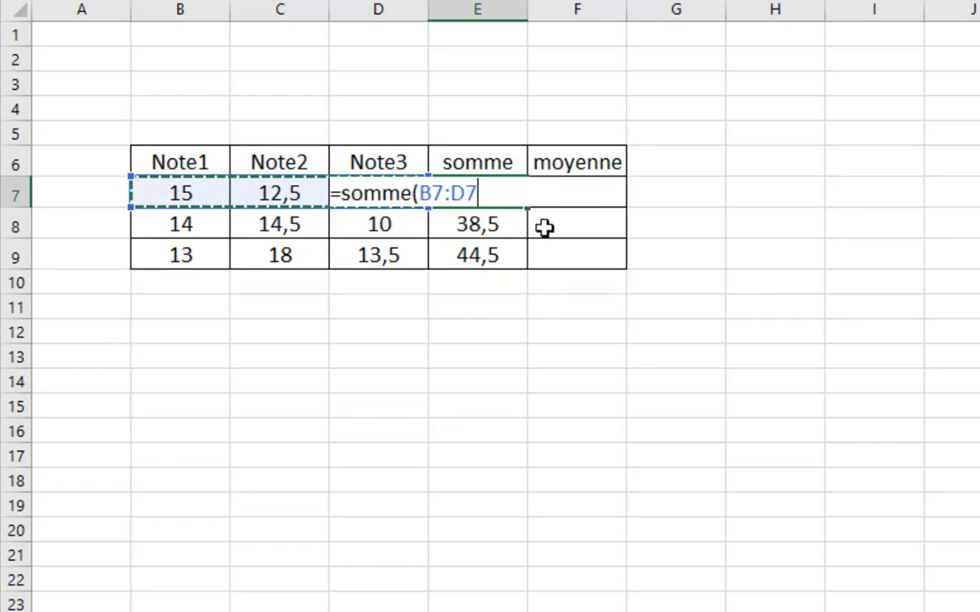
pyautogui.press('Return')
# - Replace the addition formula in E8 with the SOMME function over the range B8:D8
pyautogui.doubleClick(491, 221)
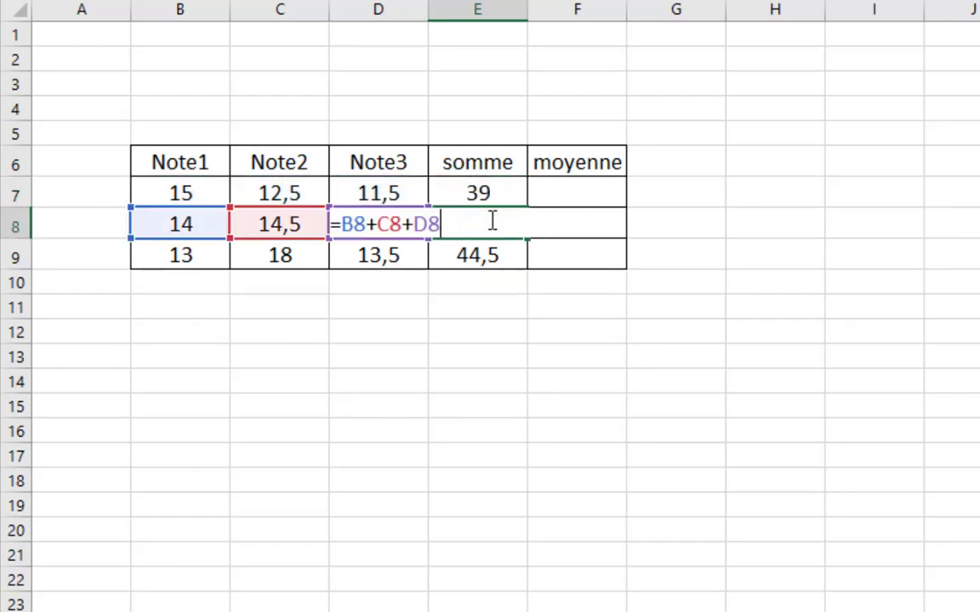
pyautogui.press('BackSpace')
pyautogui.press('BackSpace')
pyautogui.press('BackSpace')
pyautogui.press('BackSpace')
pyautogui.press('BackSpace')
pyautogui.press('BackSpace')
pyautogui.press('BackSpace')
pyautogui.press('BackSpace')
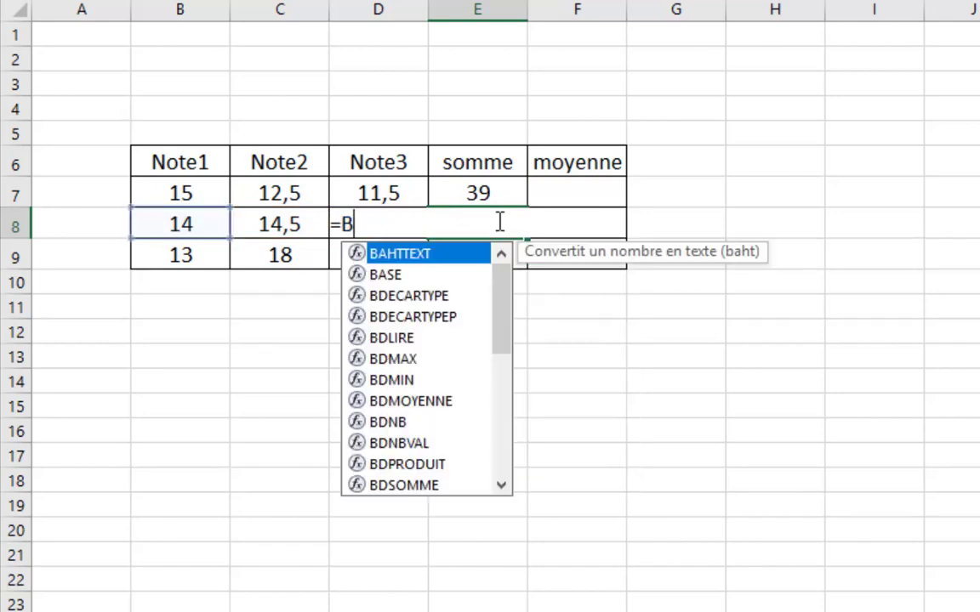
pyautogui.write('somme')
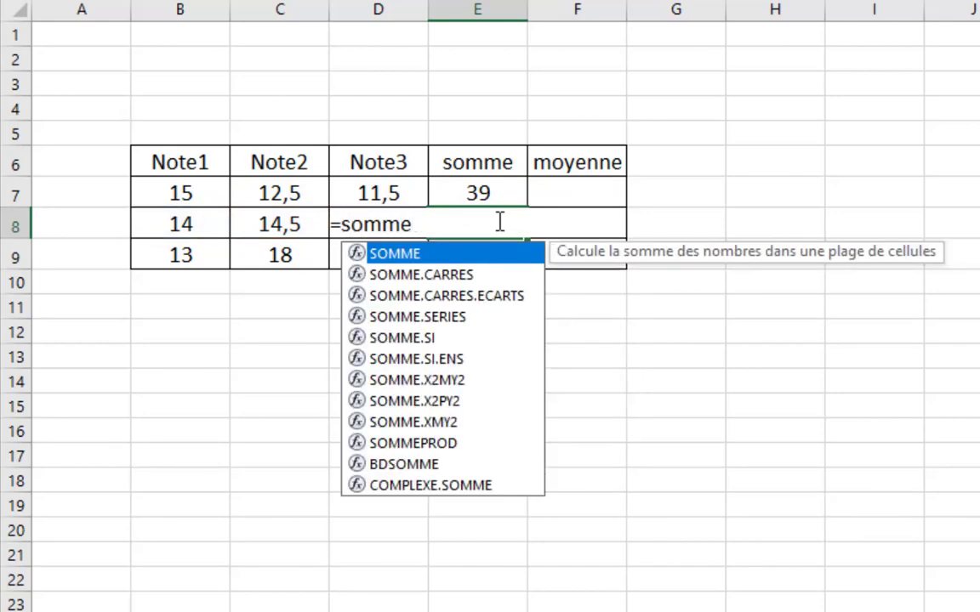
pyautogui.write('(')
pyautogui.moveTo(197, 221); pyautogui.dragTo(383, 212)
pyautogui.press('Return')
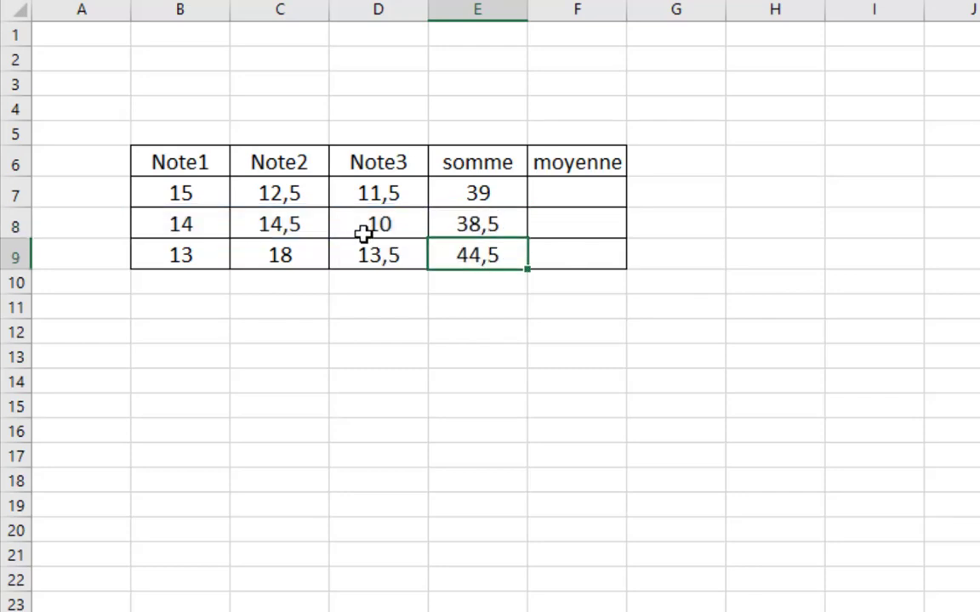
# - Replace the addition formula in E9 with the SOMME function over the range B9:D9
pyautogui.doubleClick(462, 248)
pyautogui.write('=so')
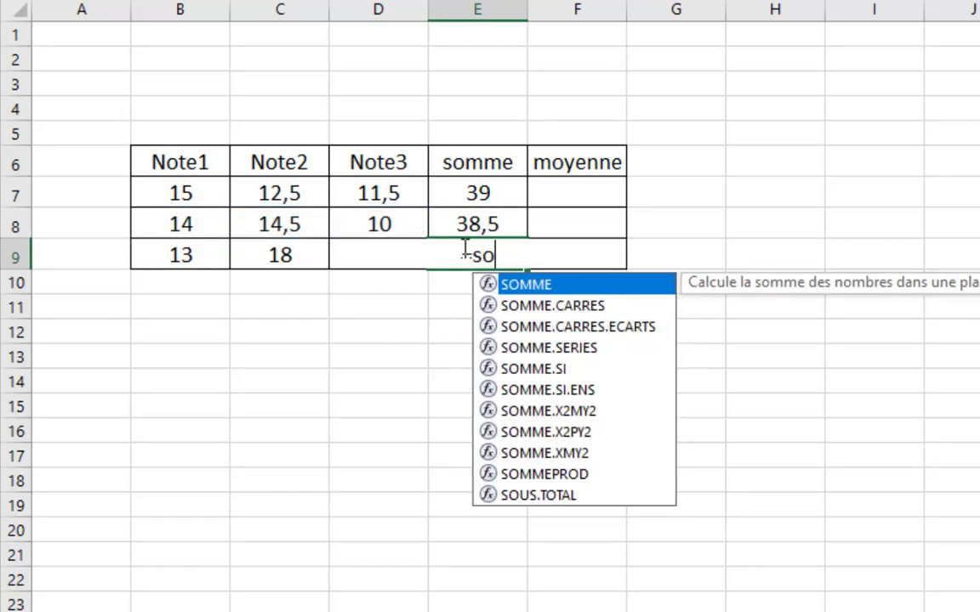
pyautogui.write('mme(')
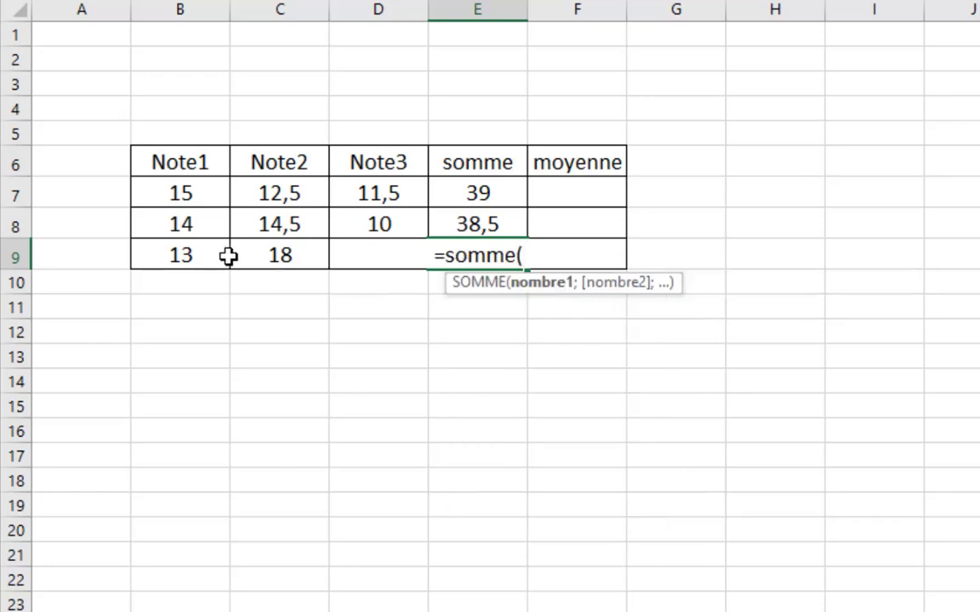
pyautogui.moveTo(192, 248); pyautogui.dragTo(368, 247)
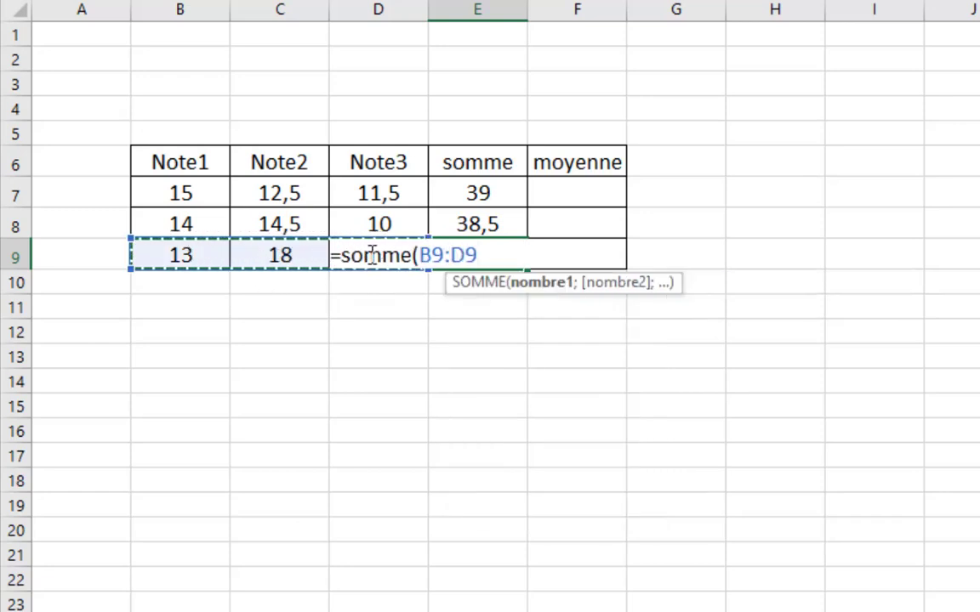
pyautogui.press('Return')
# - Clear the sums in E8:E9 and fill the SOMME formula from E7 down through E9
pyautogui.click(476, 192)
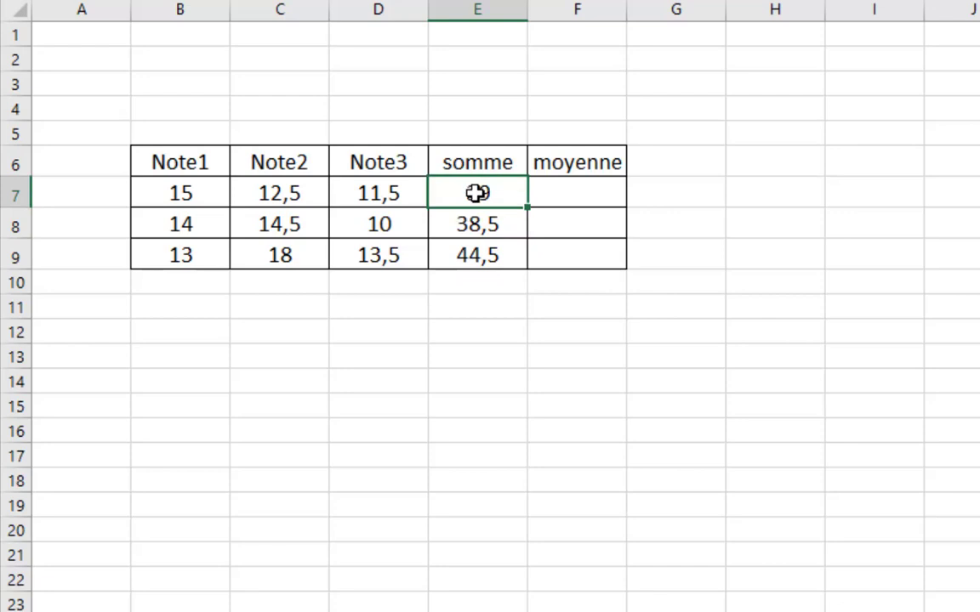
pyautogui.doubleClick(476, 193)
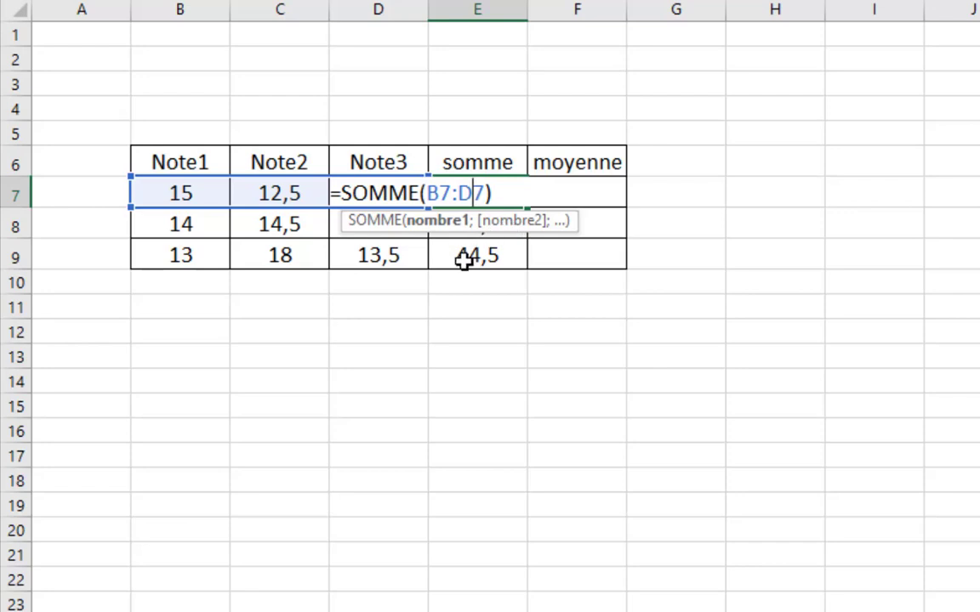
pyautogui.press('Return')
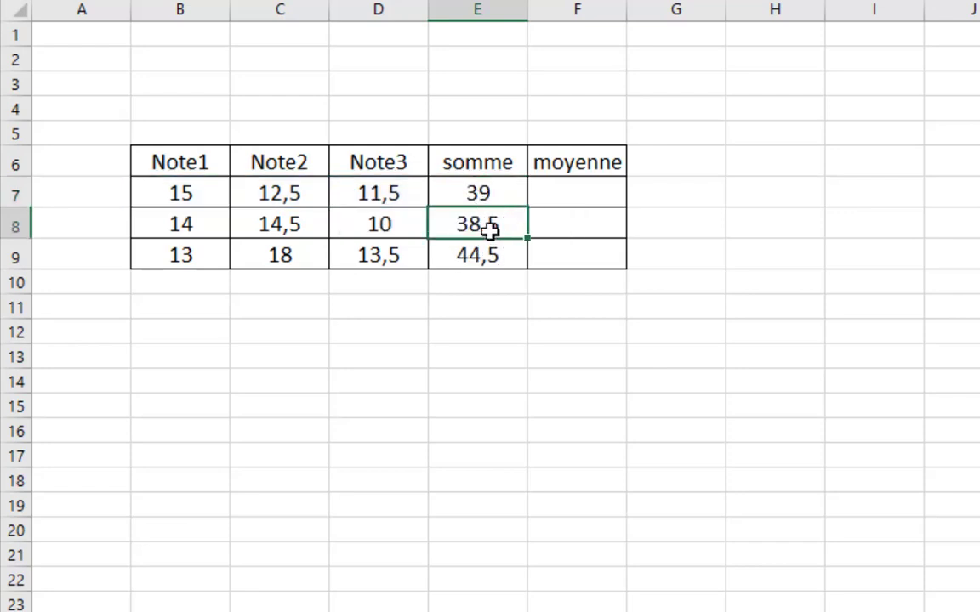
pyautogui.moveTo(490, 218); pyautogui.dragTo(492, 249)
pyautogui.press('F2')
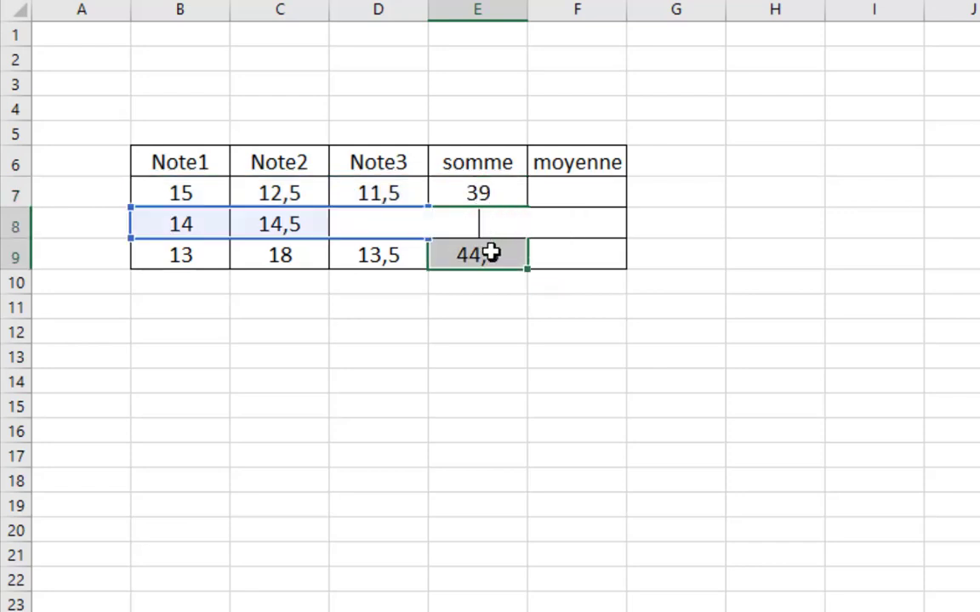
pyautogui.press('Escape')
pyautogui.press('Delete')
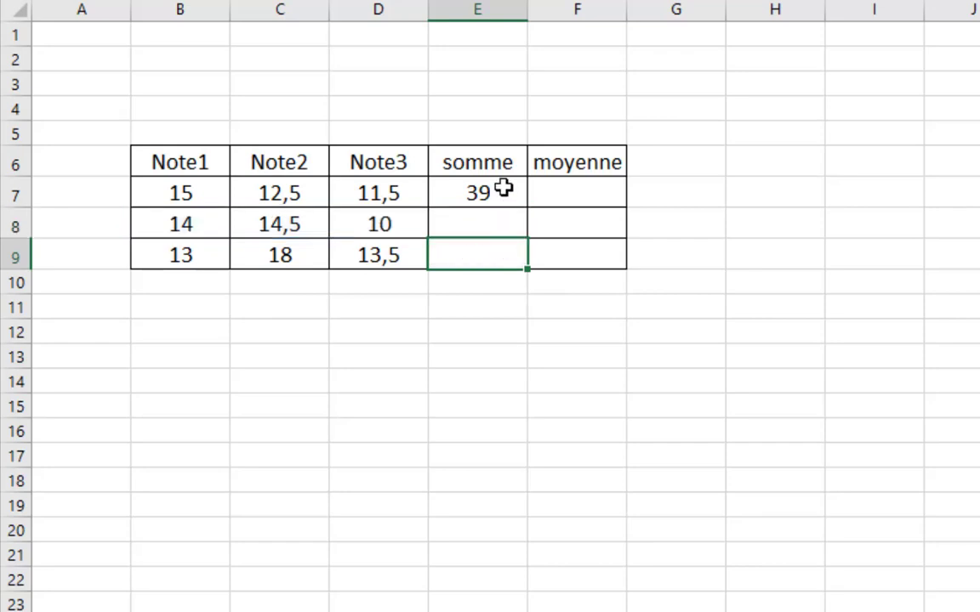
pyautogui.click(504, 189)
pyautogui.moveTo(529, 206); pyautogui.dragTo(527, 267)
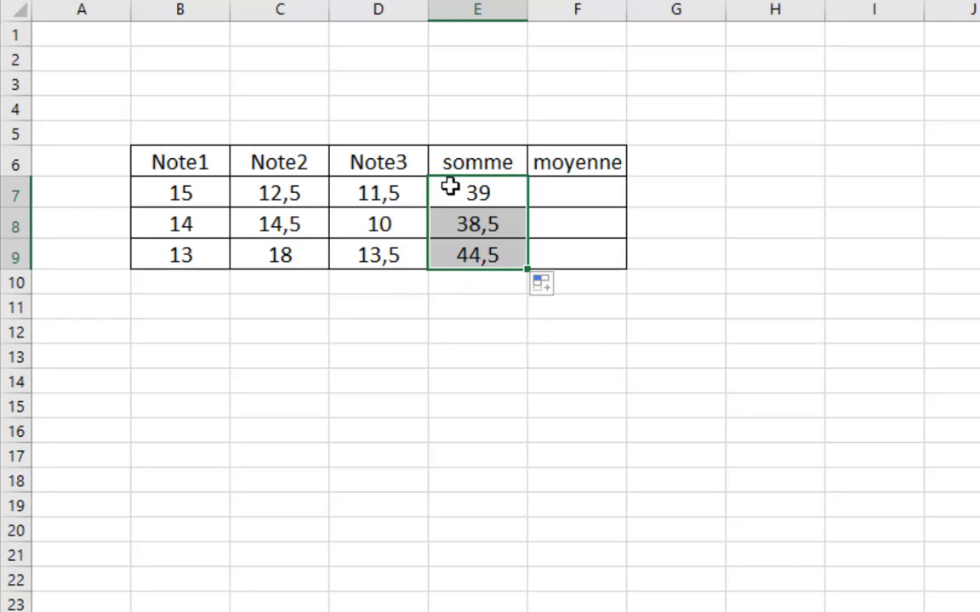
# - Calculate the average of B7:D7 in F7 with the MOYENNE function and fill it down through F9
pyautogui.click(566, 187)
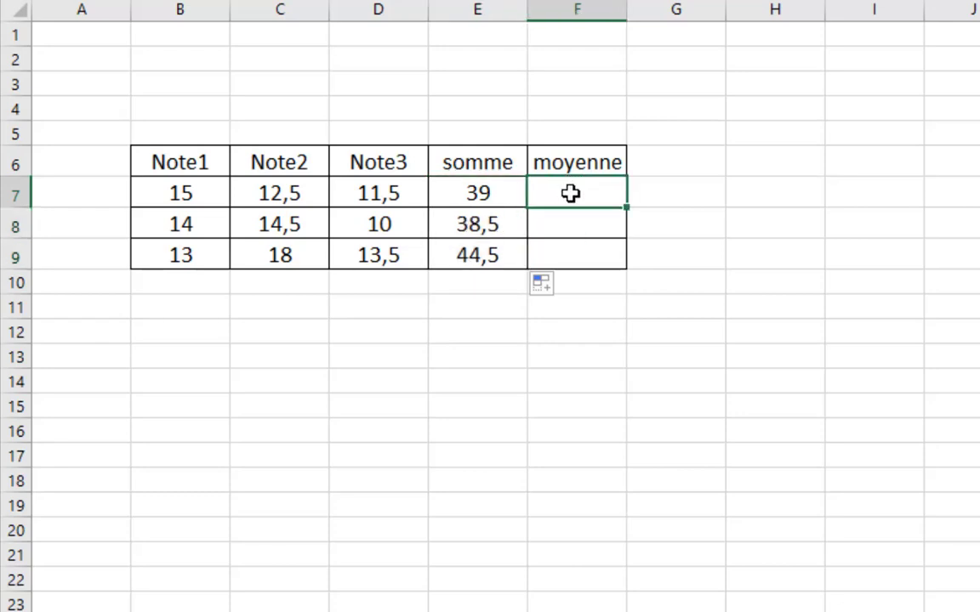
pyautogui.write('=moyenne(')
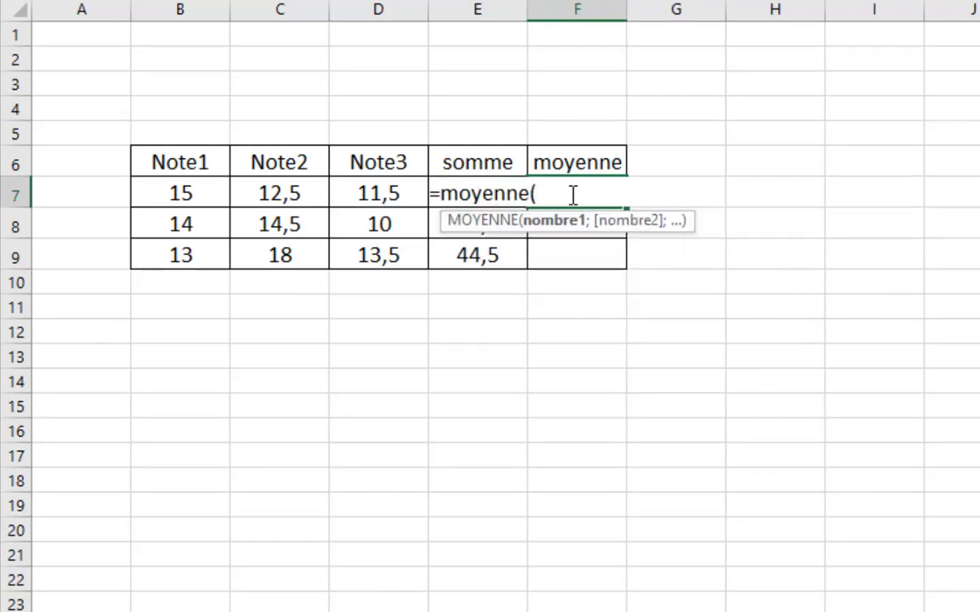
pyautogui.moveTo(203, 192); pyautogui.dragTo(376, 192)
pyautogui.press('Return')
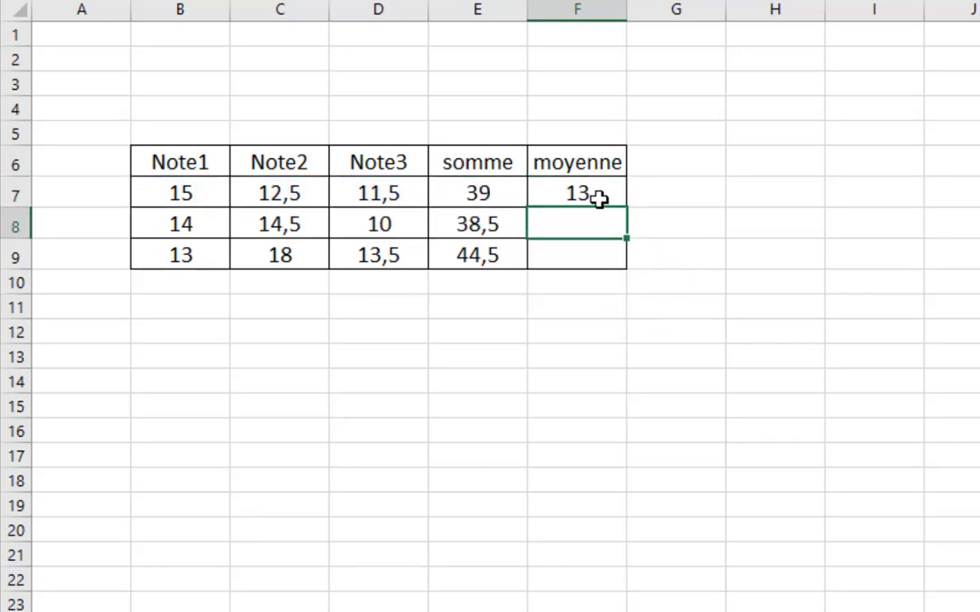
pyautogui.click(600, 195)
pyautogui.moveTo(626, 207); pyautogui.dragTo(628, 270)
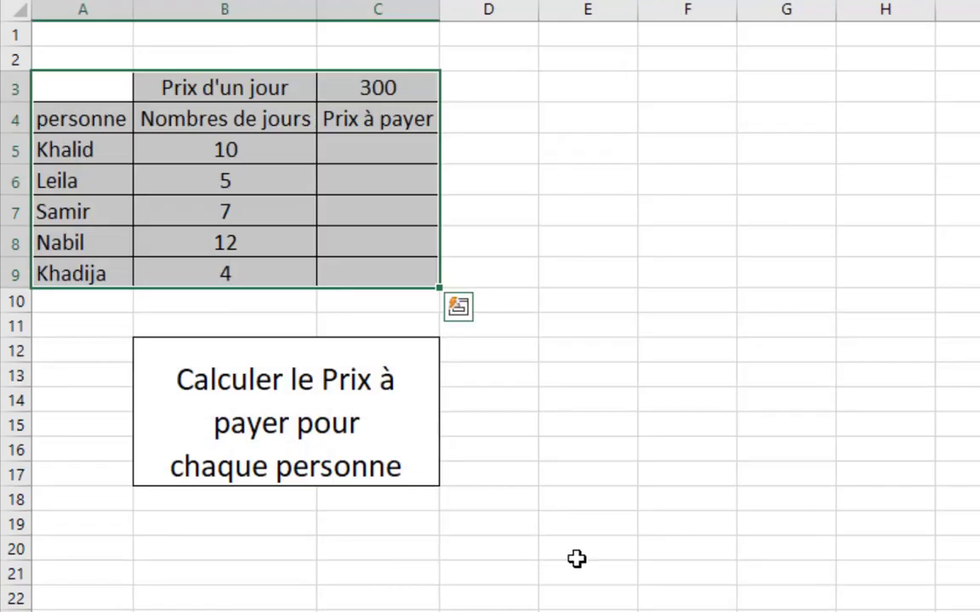
# - Calculate the first person's Prix à payer in C5 with the PRODUIT function on B5 and C3
pyautogui.click(582, 557)
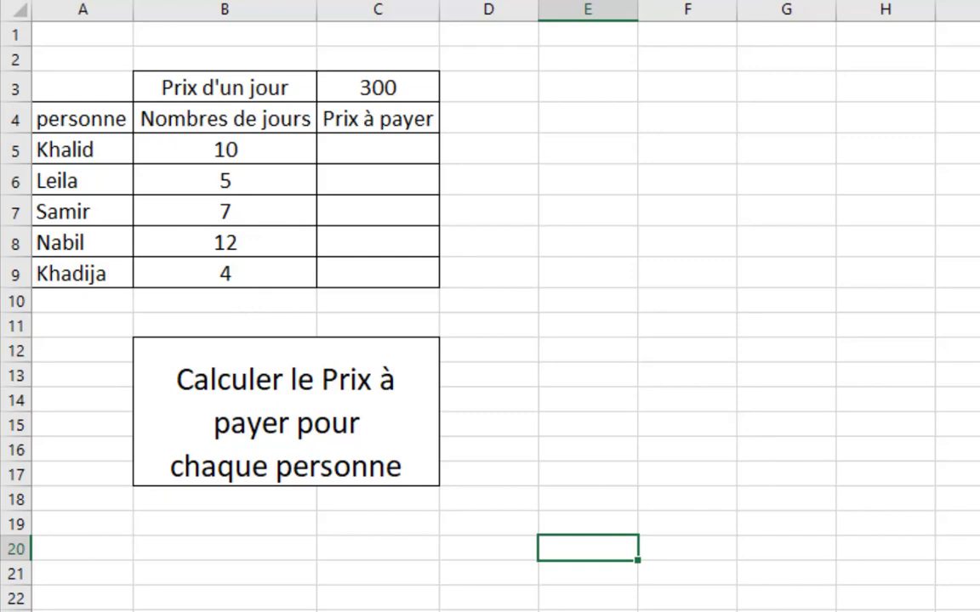
pyautogui.click(197, 88)
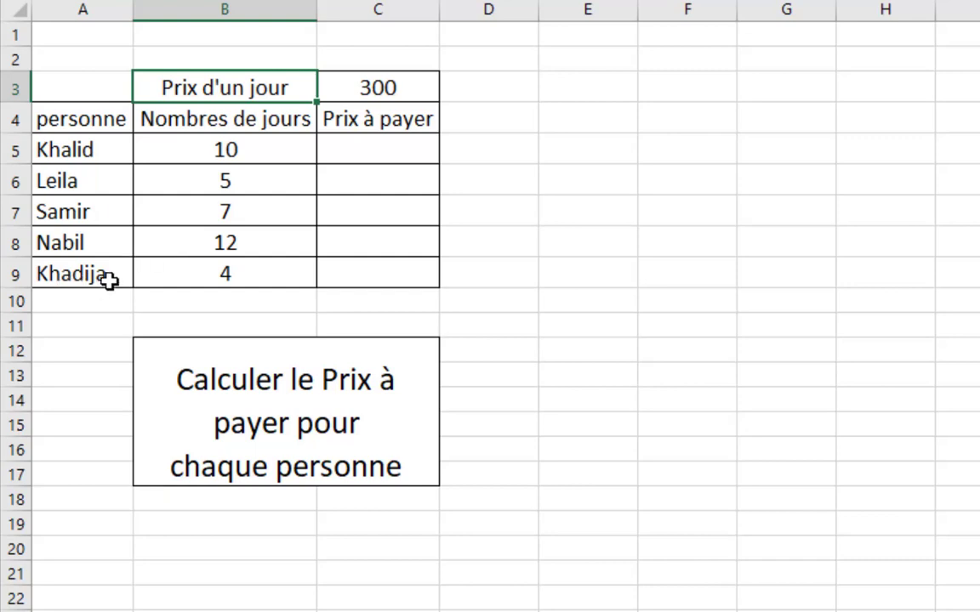
pyautogui.click(323, 144)
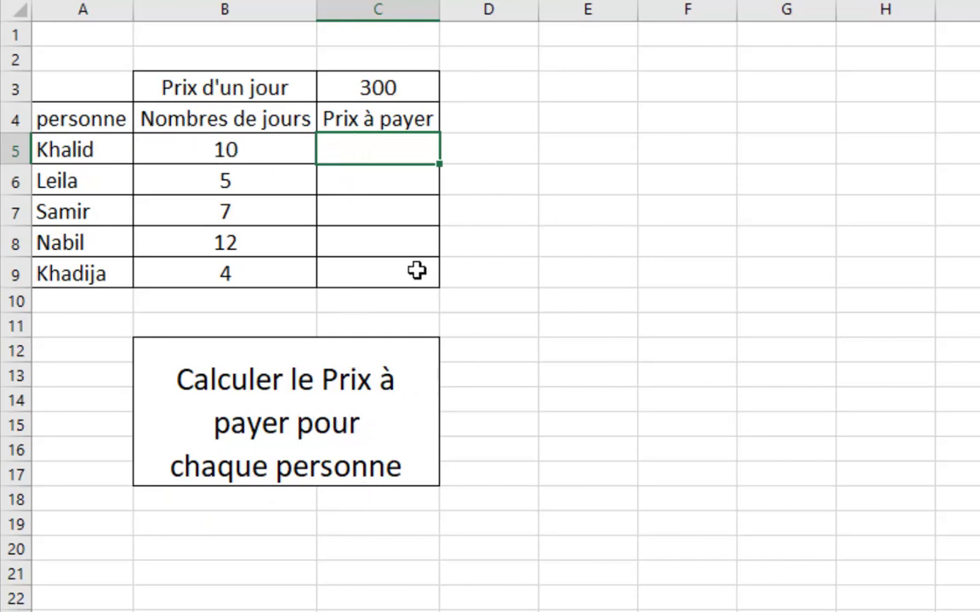
pyautogui.write('=produit(')
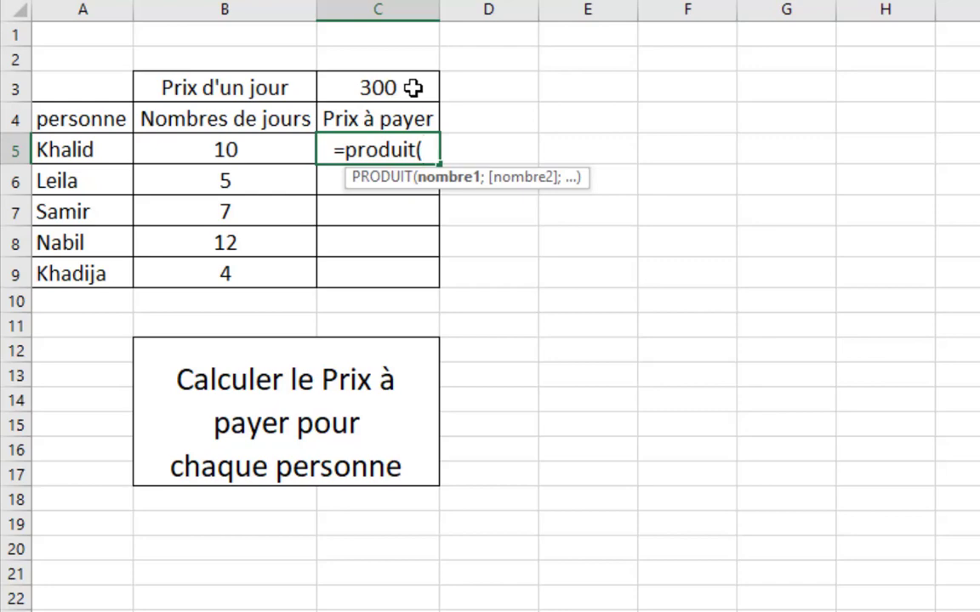
pyautogui.click(204, 152)
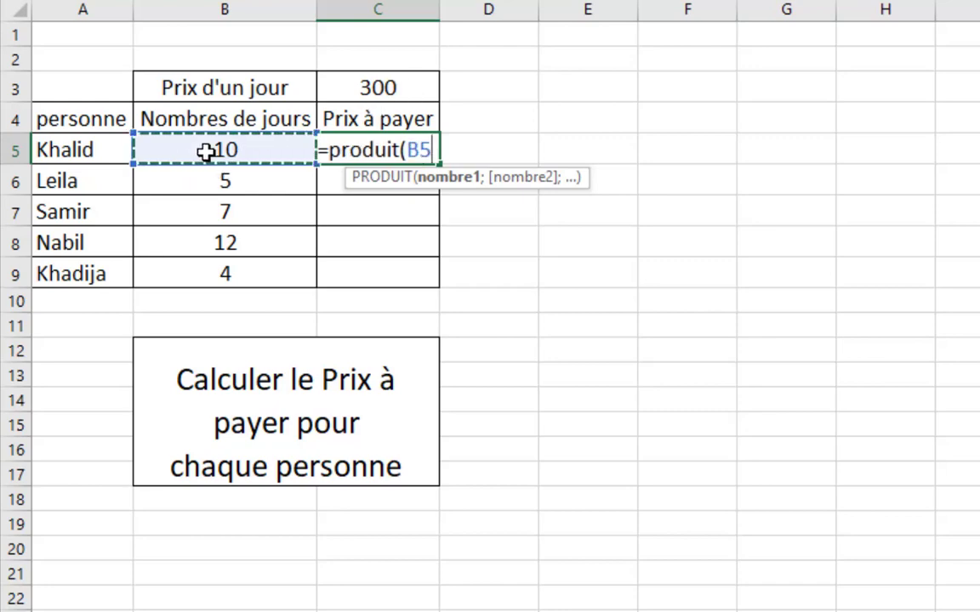
pyautogui.write(';')
pyautogui.click(353, 88)
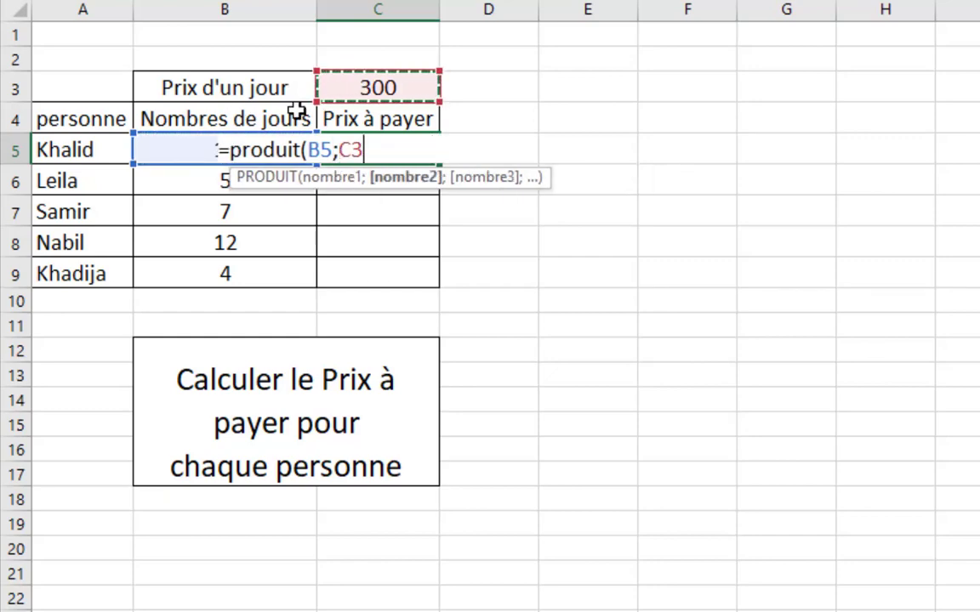
pyautogui.press('Return')
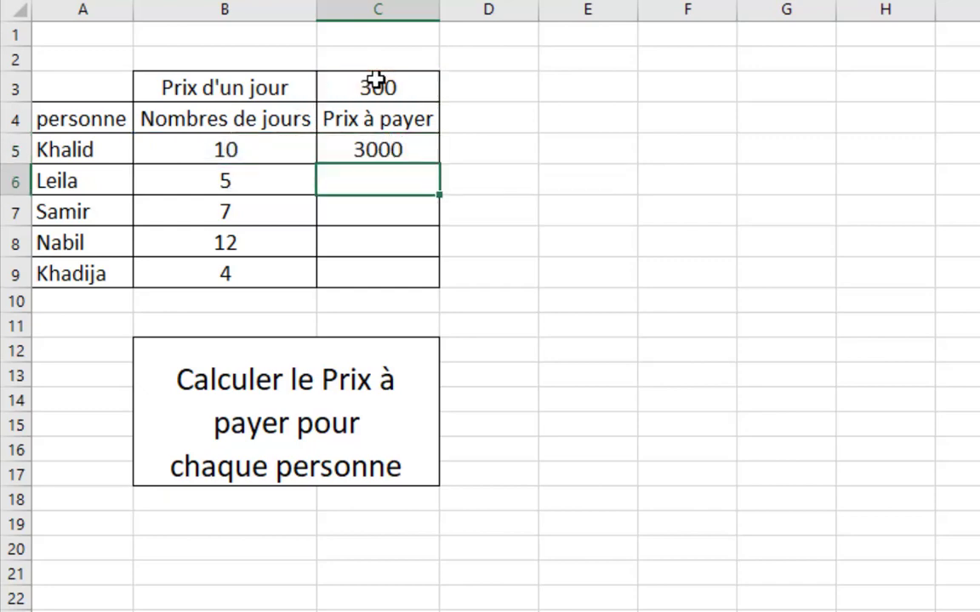
# - Replace the PRODUIT function in C5 with the multiplication formula =B5*C3
pyautogui.doubleClick(389, 143)
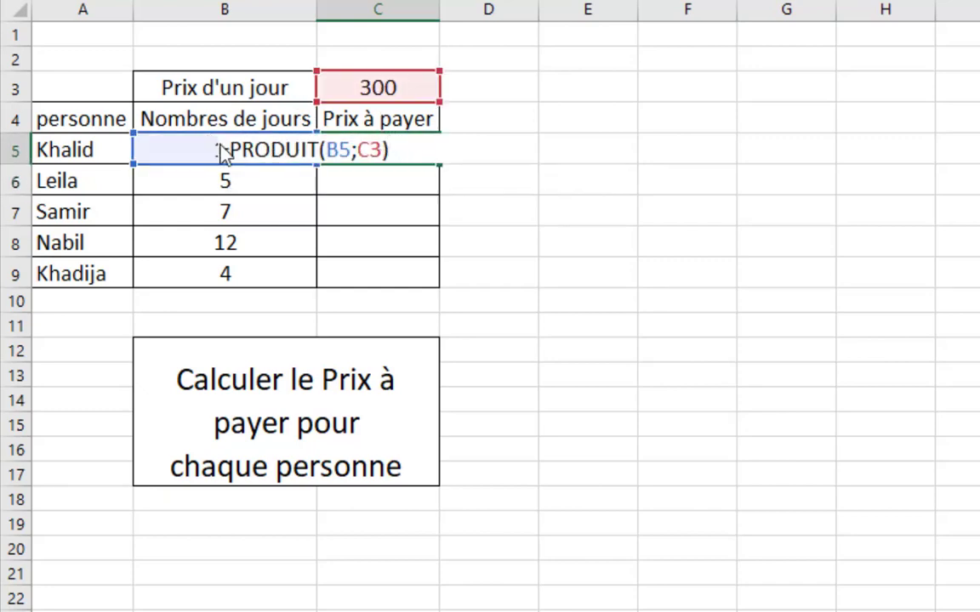
pyautogui.press('BackSpace')
pyautogui.press('BackSpace')
pyautogui.press('BackSpace')
pyautogui.press('BackSpace')
pyautogui.press('BackSpace')
pyautogui.press('BackSpace')
pyautogui.press('BackSpace')
pyautogui.press('BackSpace')
pyautogui.press('BackSpace')
pyautogui.press('BackSpace')
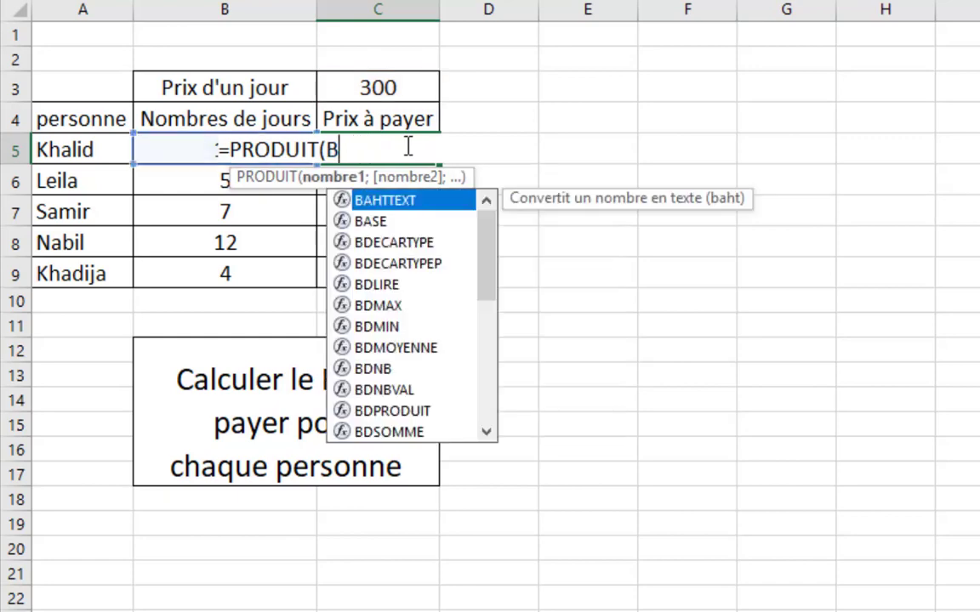
pyautogui.press('BackSpace')
pyautogui.press('BackSpace')
pyautogui.press('BackSpace')
pyautogui.press('BackSpace')
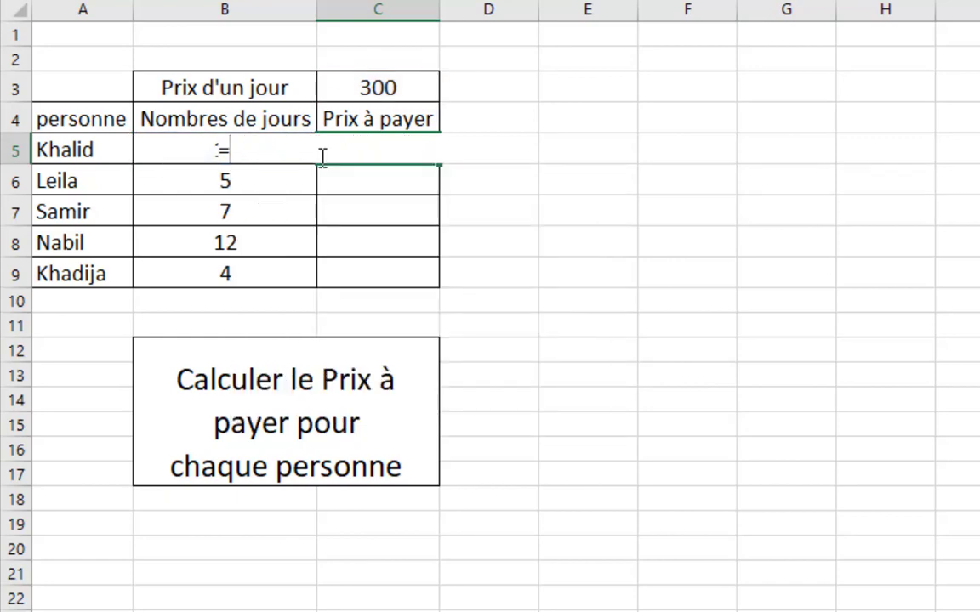
pyautogui.click(165, 147)
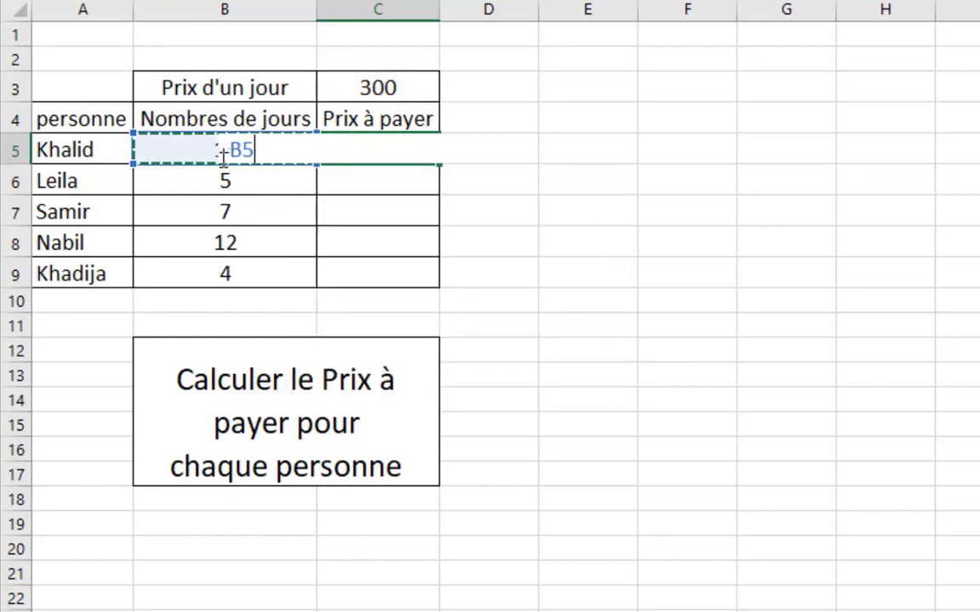
pyautogui.write('*')
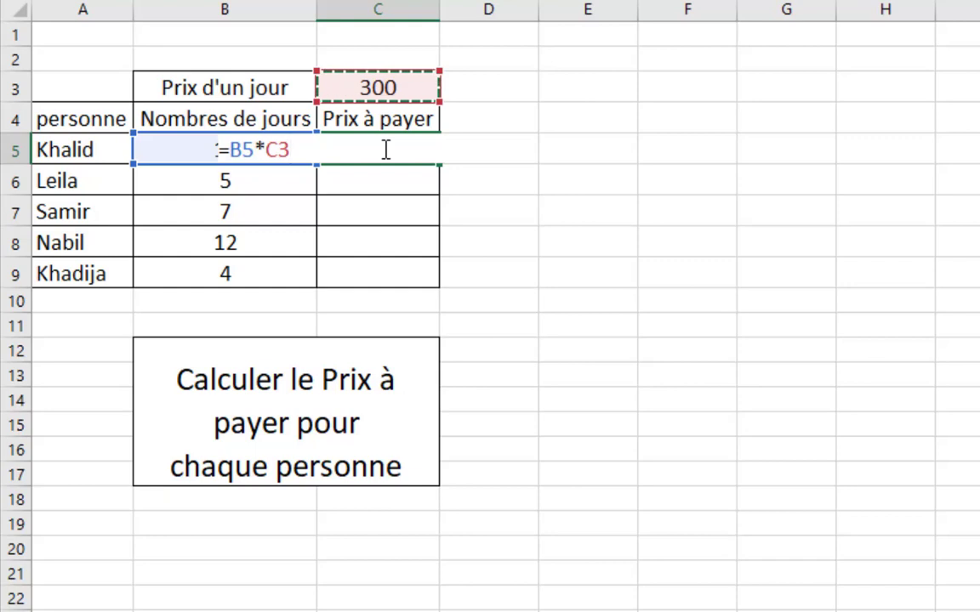
pyautogui.press('Return')
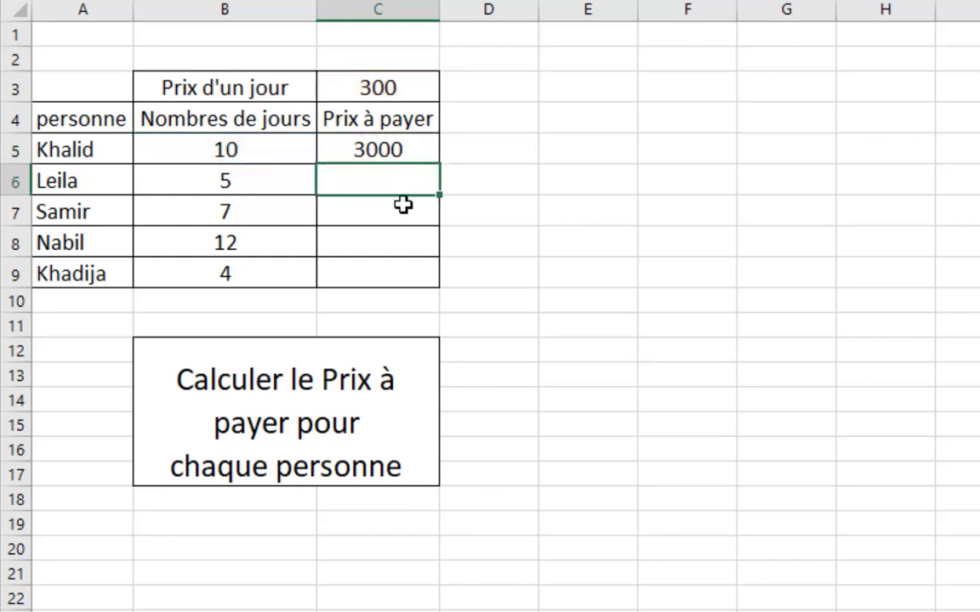
# - Enter the formula =B6*C3 in C6 to calculate the second person's Prix à payer
pyautogui.write('=')
pyautogui.click(220, 185)
pyautogui.write('*')
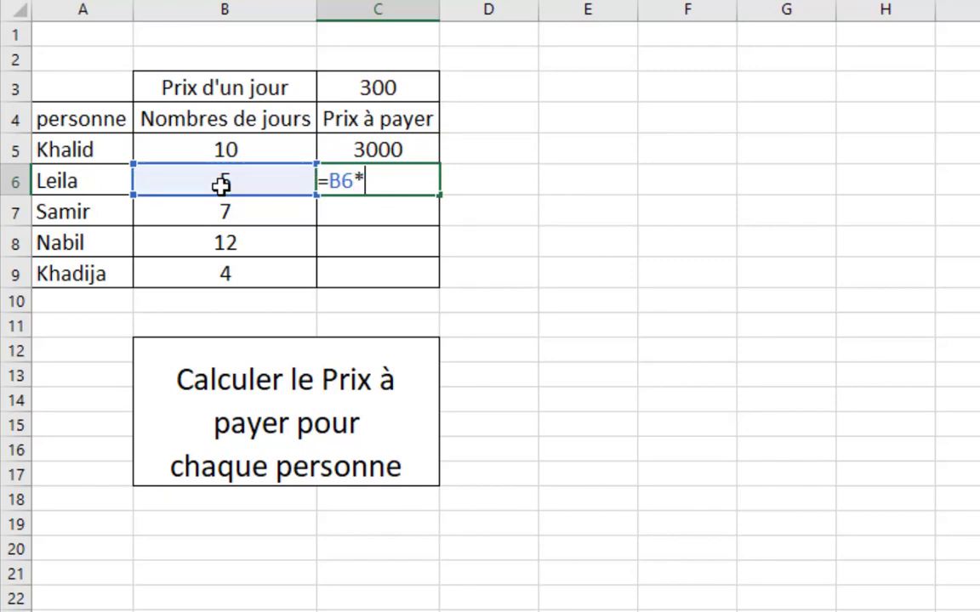
pyautogui.click(430, 82)
pyautogui.press('Return')
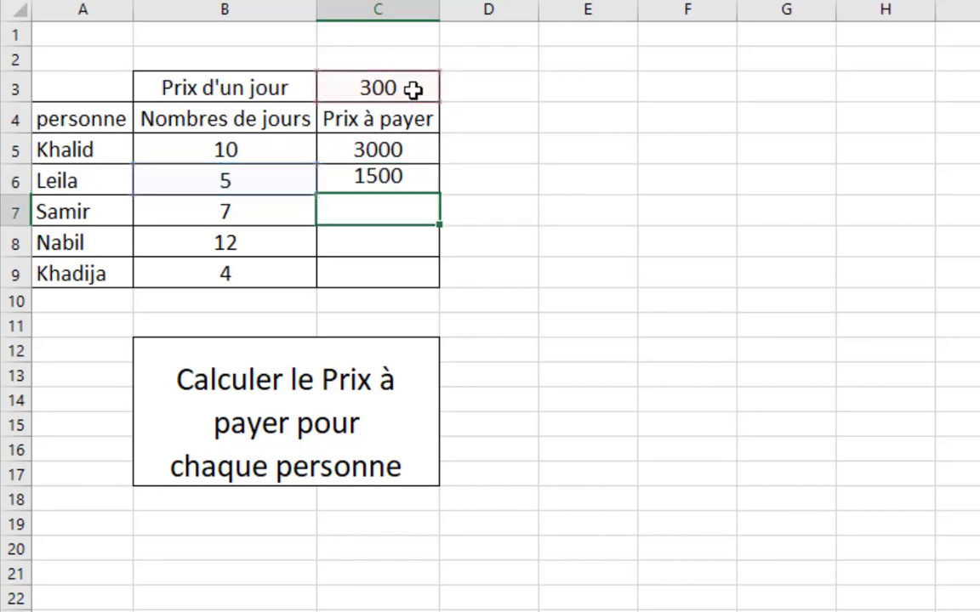
# - Enter the formula =B7*C3 in C7 to calculate the third person's Prix à payer
pyautogui.write('=')
pyautogui.click(273, 213)
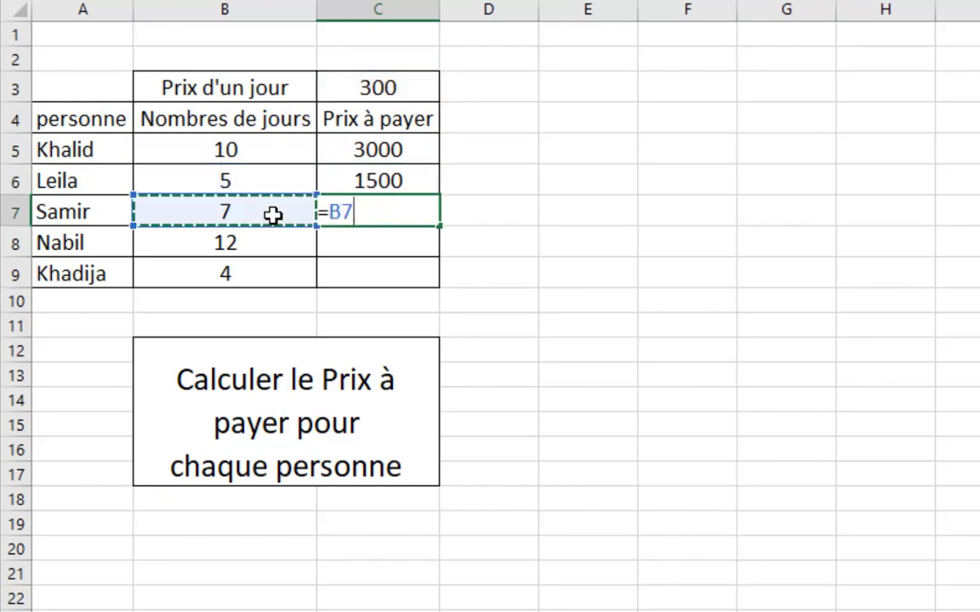
pyautogui.write('*')
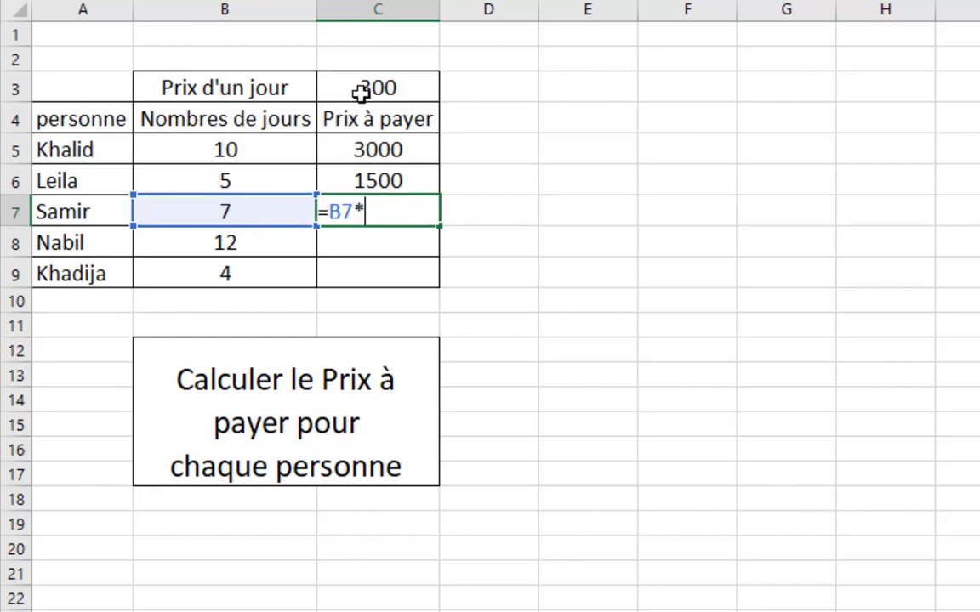
pyautogui.click(366, 89)
pyautogui.press('Return')
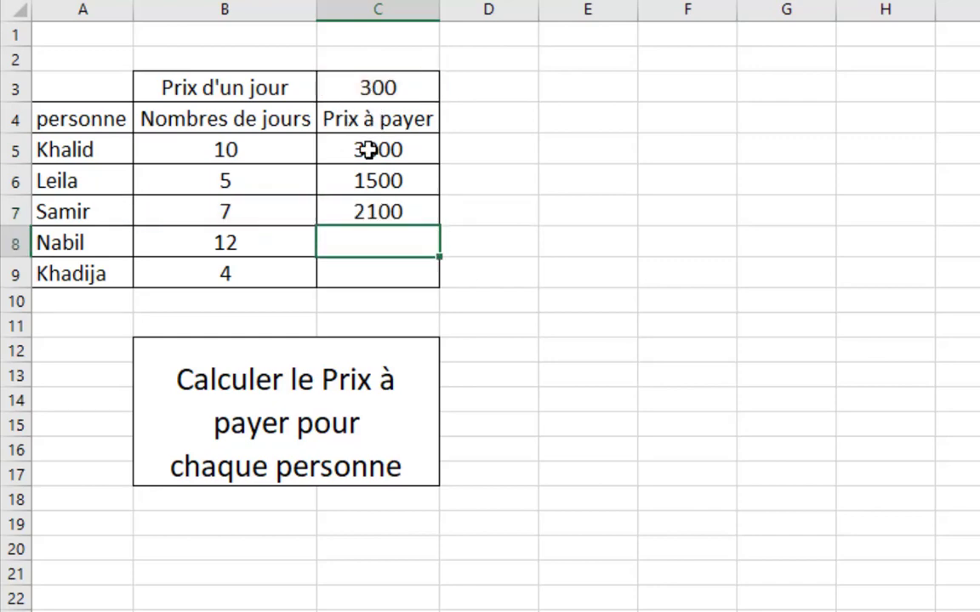
# - Enter the formula =B8*C3 in C8 to calculate the fourth person's Prix à payer
pyautogui.write('=')
pyautogui.click(253, 242)
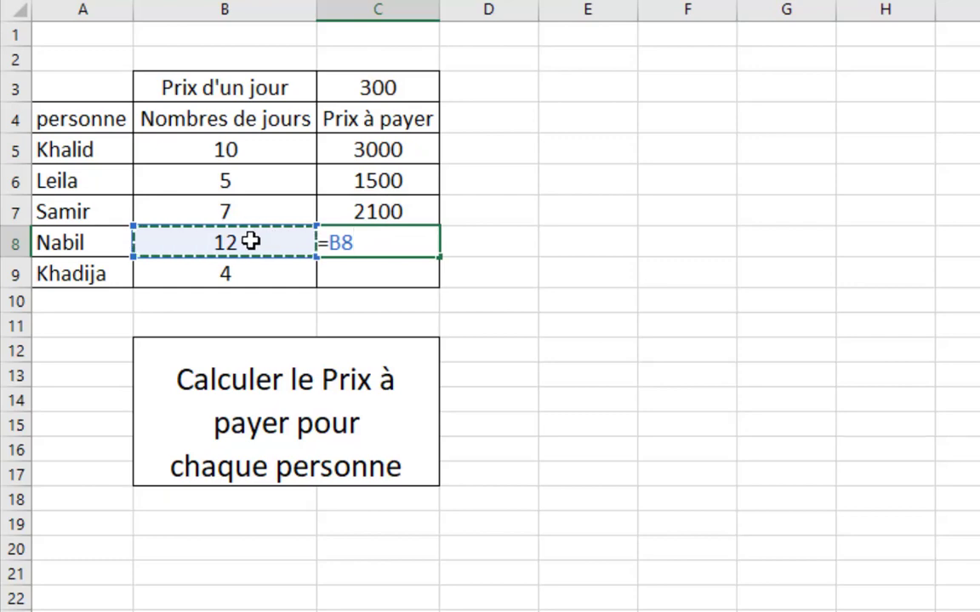
pyautogui.write('*')
pyautogui.click(362, 88)
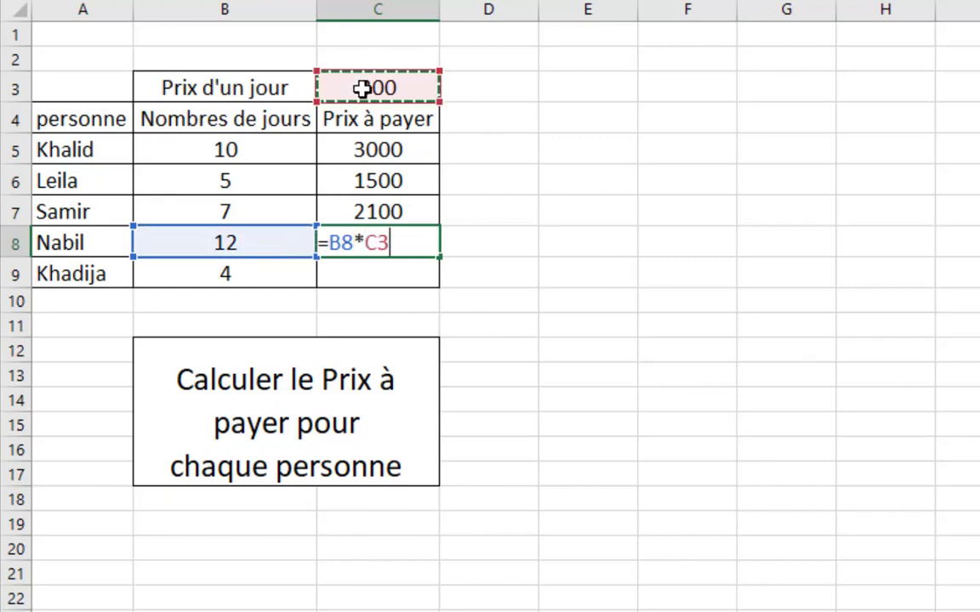
pyautogui.press('Return')
# - Enter the formula =B9*C3 in C9 to calculate the fifth person's Prix à payer
pyautogui.write('=')
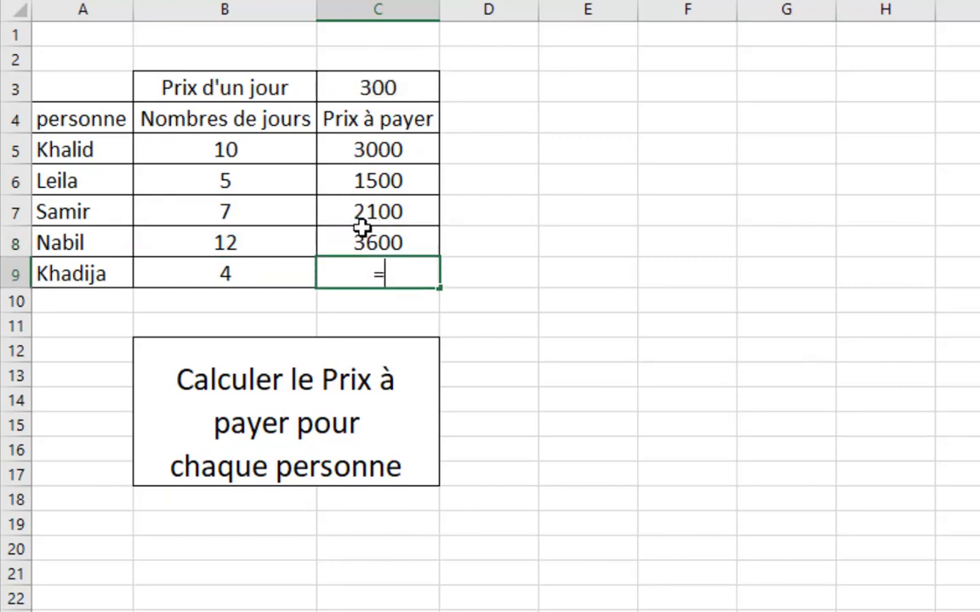
pyautogui.click(288, 271)
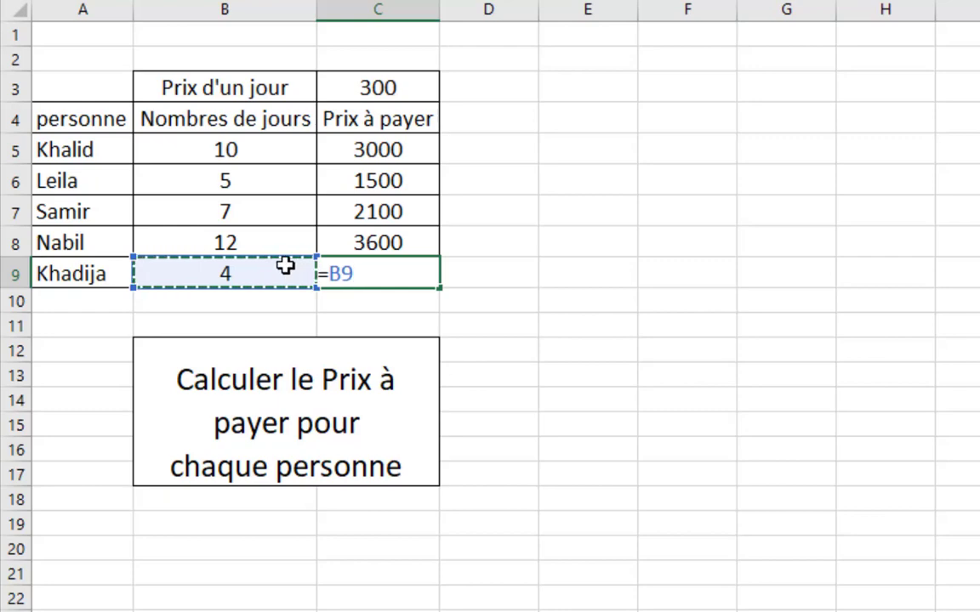
pyautogui.write('*')
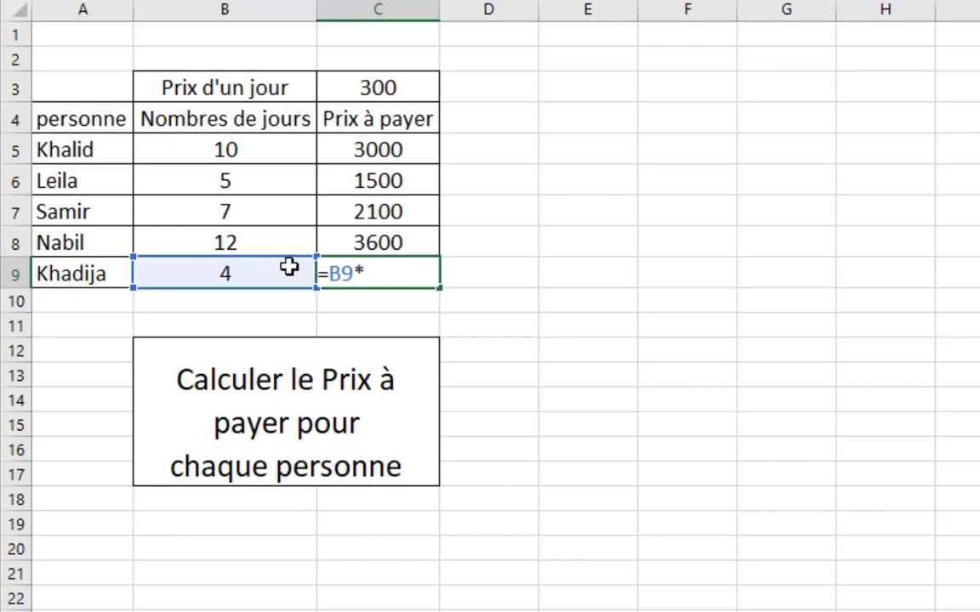
pyautogui.click(388, 80)
pyautogui.press('Return')
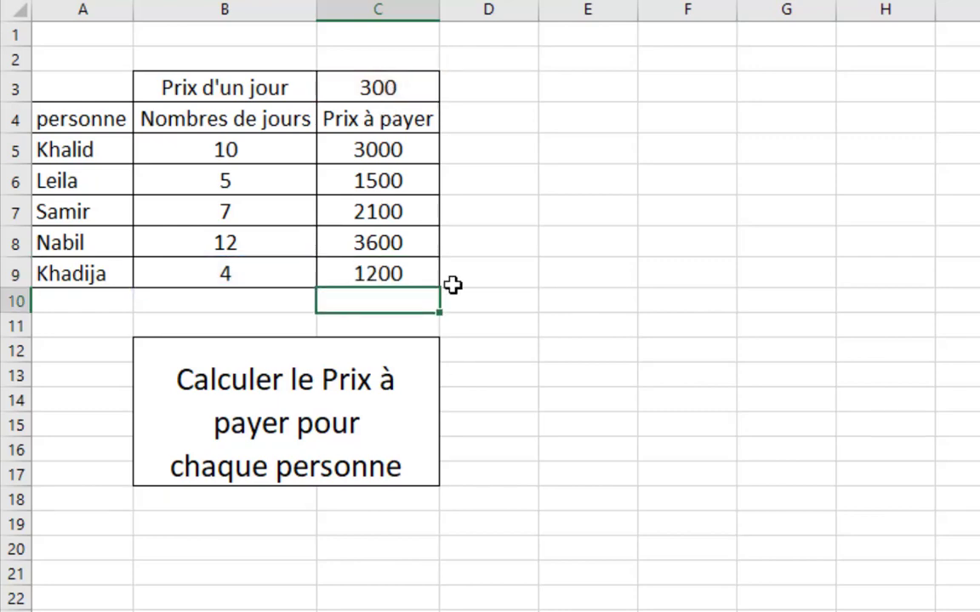
pyautogui.click(509, 386)
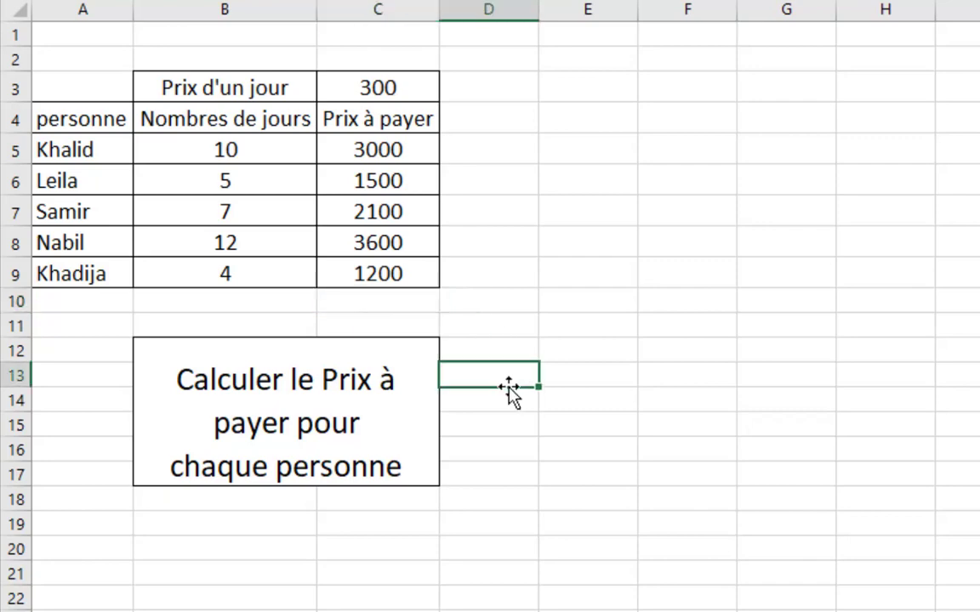
# - Inspect the multiplication formulas behind the Prix à payer values in C5 and C6
pyautogui.click(383, 147)
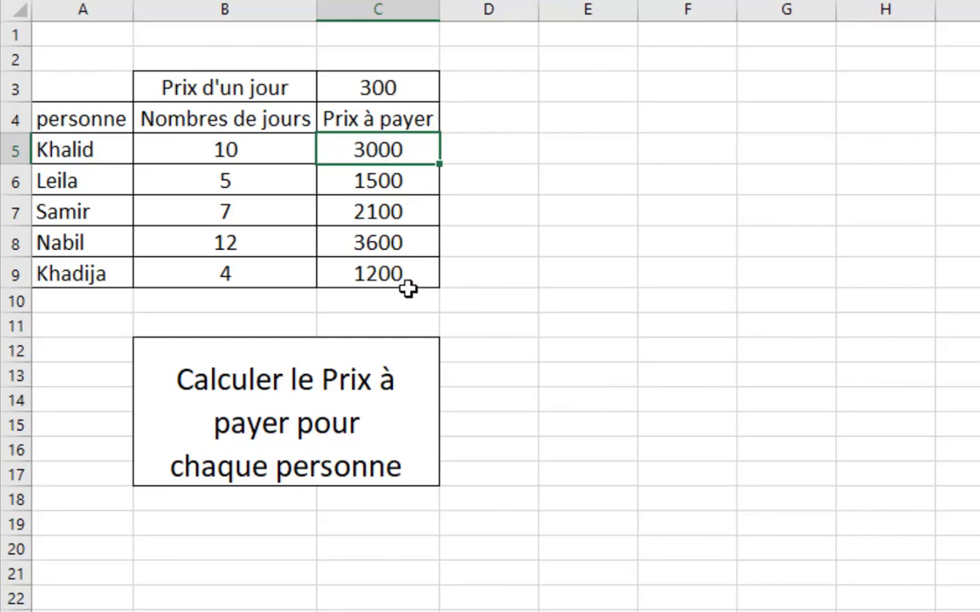
pyautogui.click(548, 325)
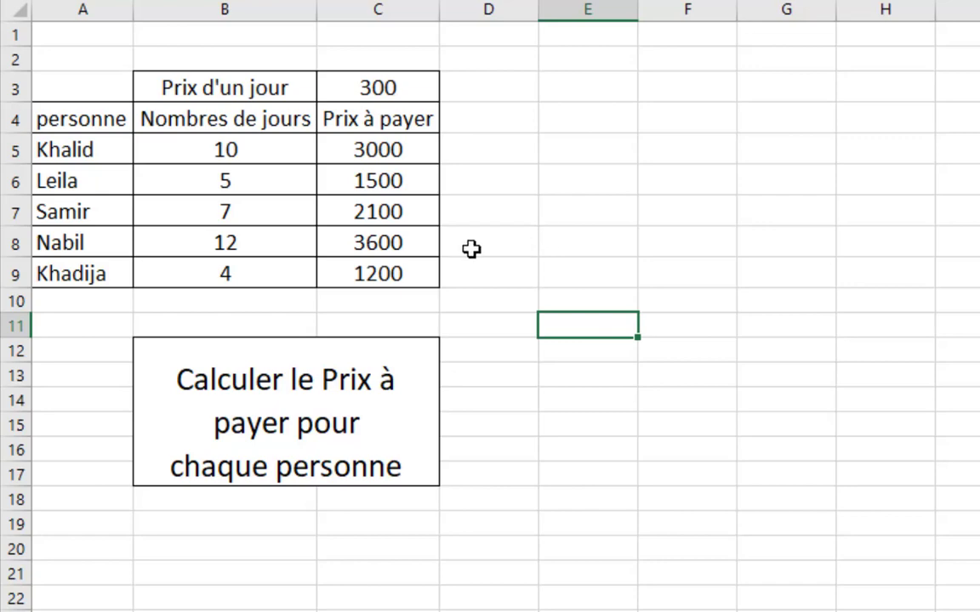
pyautogui.click(409, 272)
pyautogui.doubleClick(402, 151)
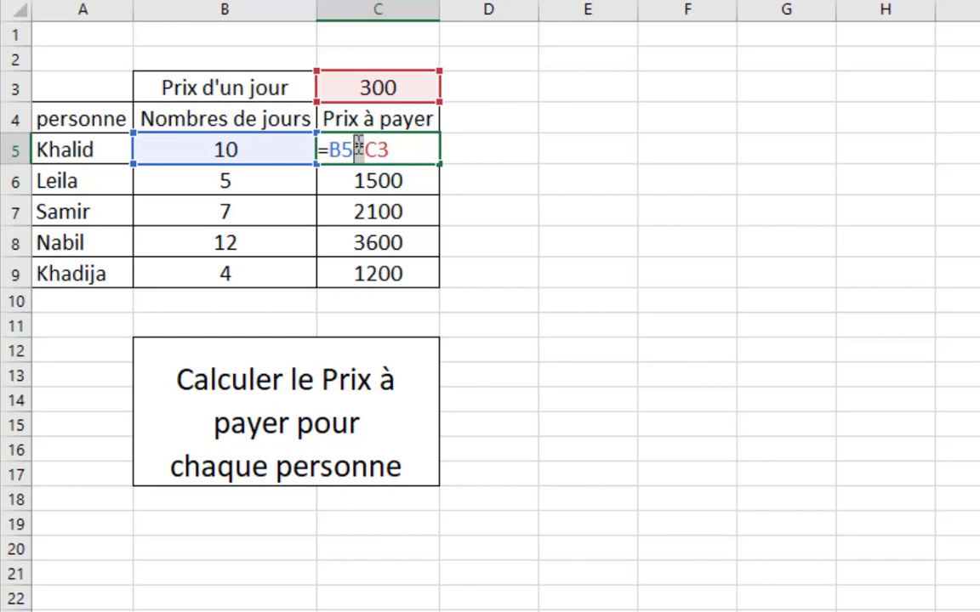
pyautogui.press('Return')
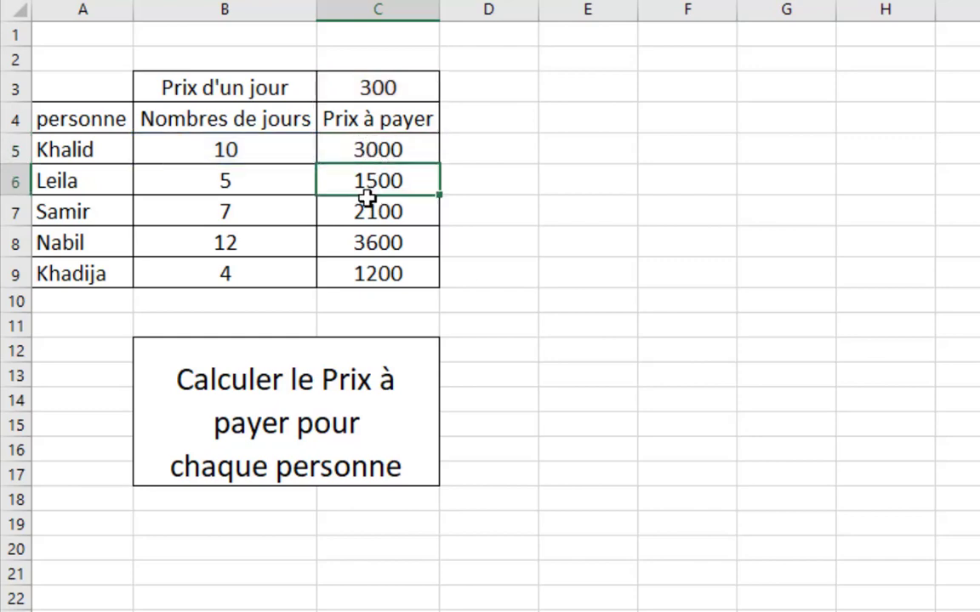
pyautogui.doubleClick(367, 187)
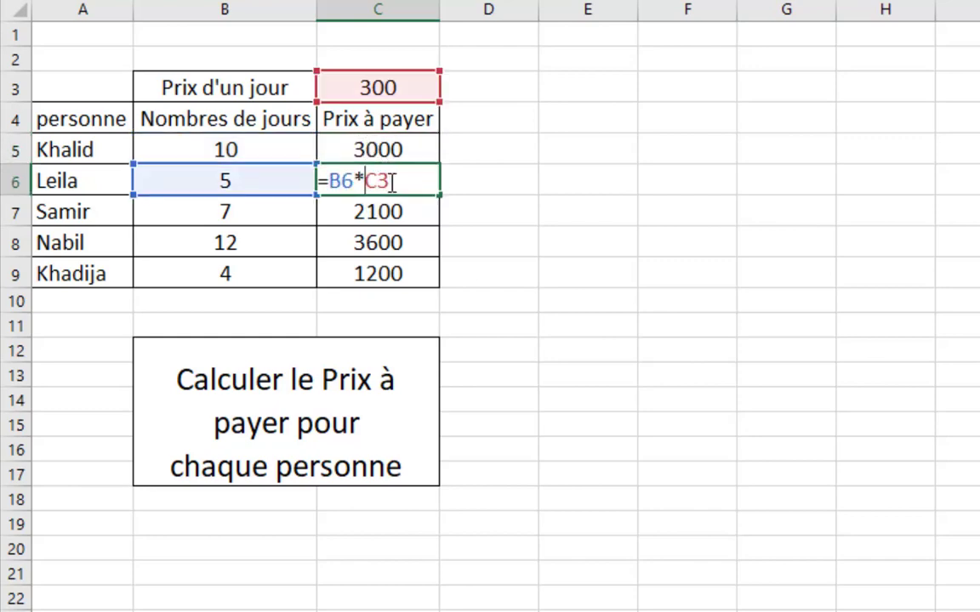
pyautogui.press('Return')
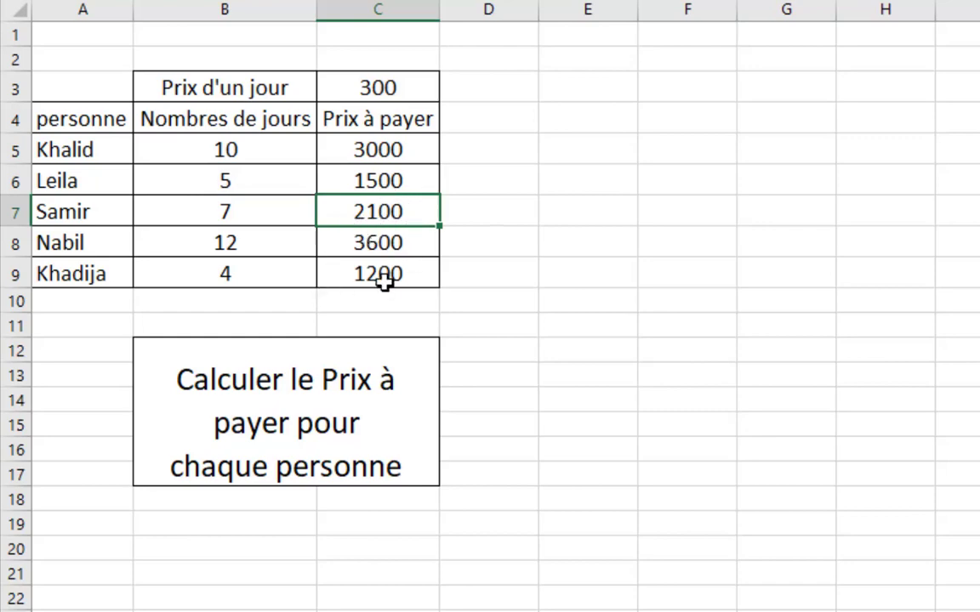
# - Check the formula in each Prix à payer cell from C5 through C9, one after another
pyautogui.doubleClick(374, 158)
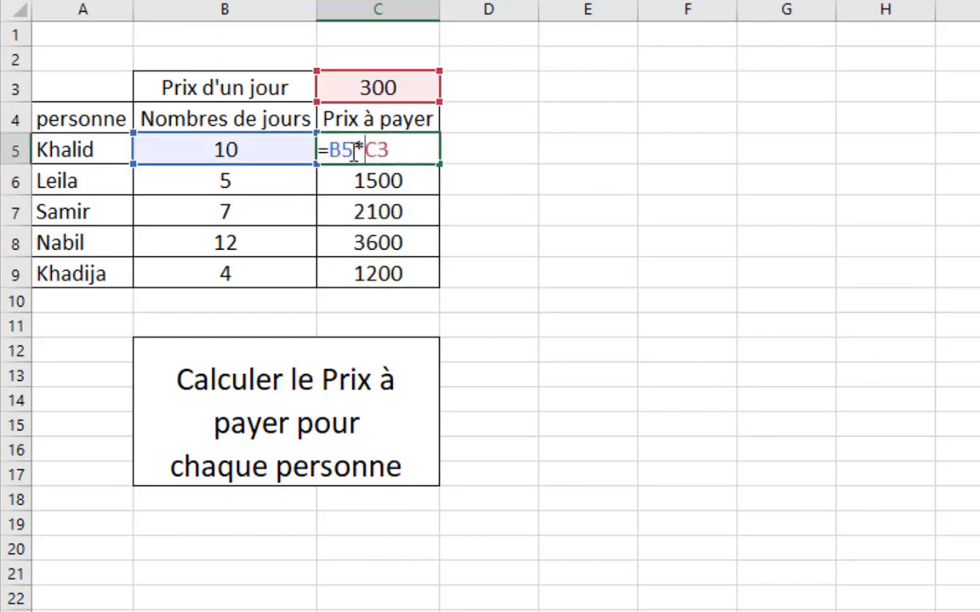
pyautogui.press('Return')
pyautogui.doubleClick(372, 178)
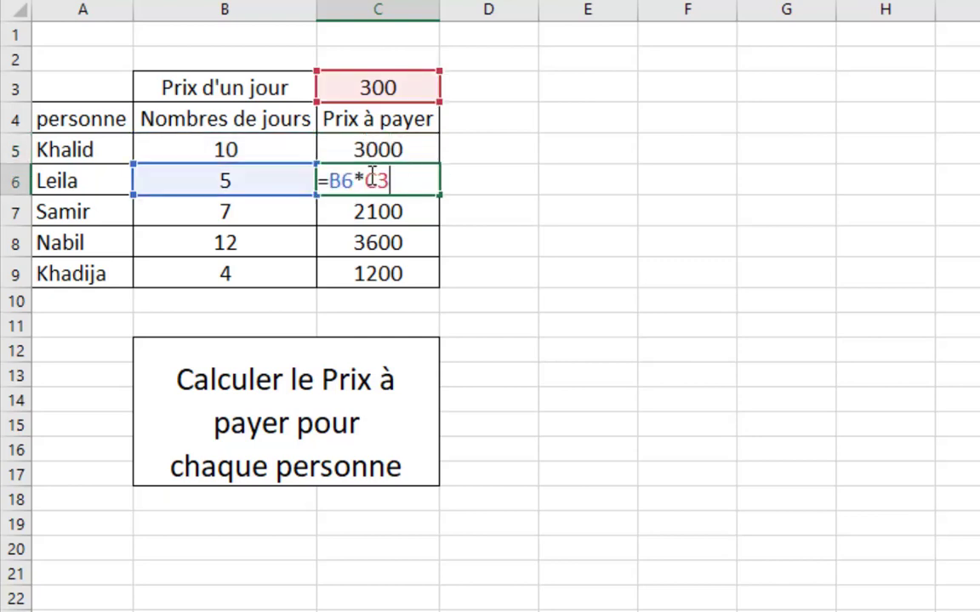
pyautogui.press('Return')
pyautogui.doubleClick(397, 211)
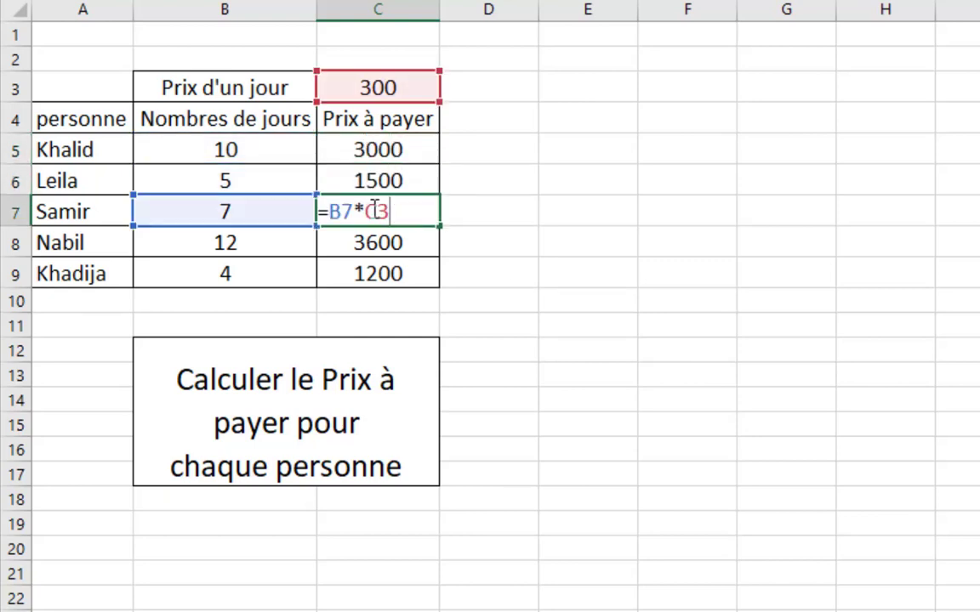
pyautogui.press('Return')
pyautogui.doubleClick(380, 239)
pyautogui.press('Return')
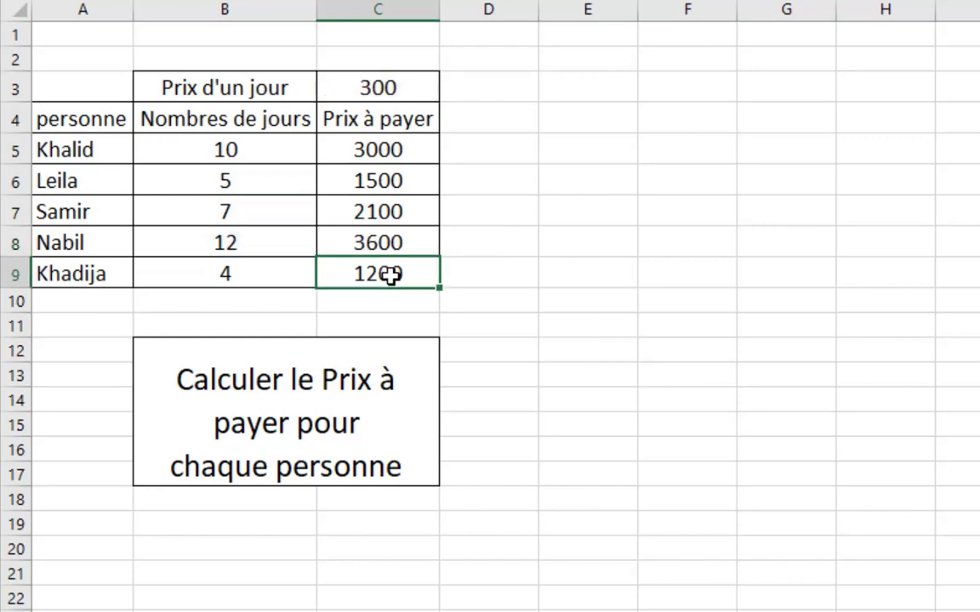
pyautogui.doubleClick(391, 274)
pyautogui.press('Return')
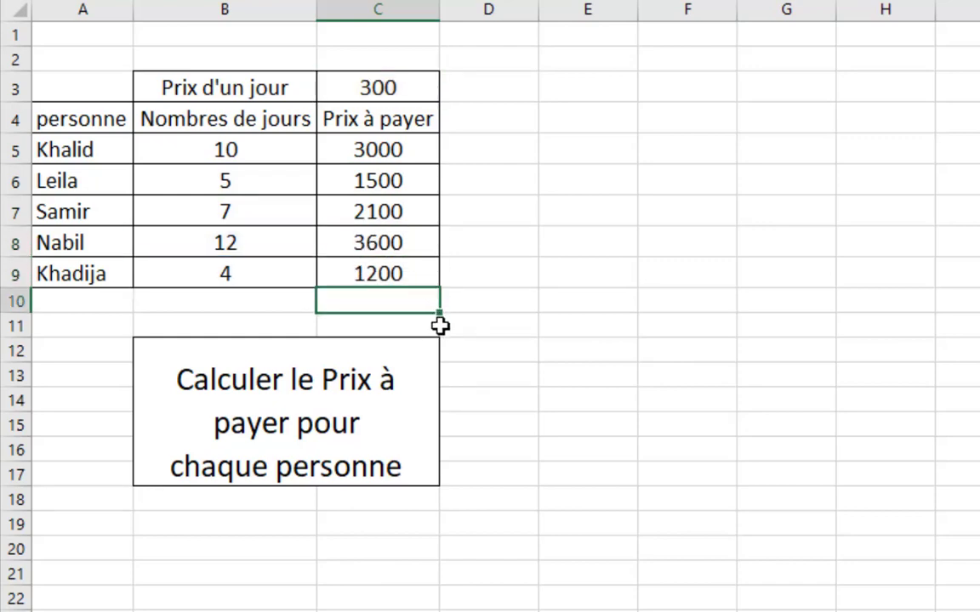
# - Go through the formulas in C5 to C9 again, comparing which cells each one references
pyautogui.click(390, 149)
pyautogui.doubleClick(390, 149)
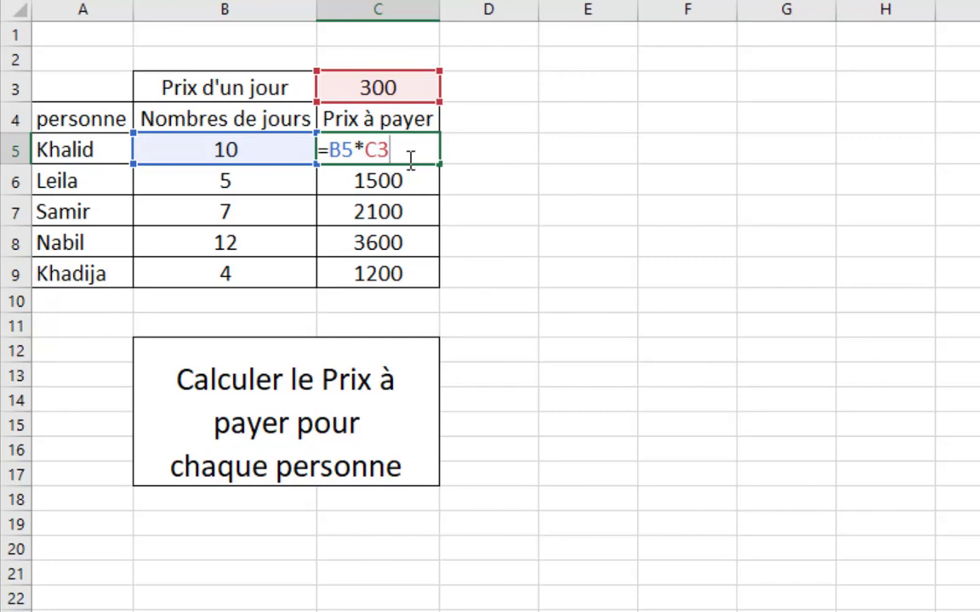
pyautogui.click(431, 184)
pyautogui.doubleClick(428, 183)
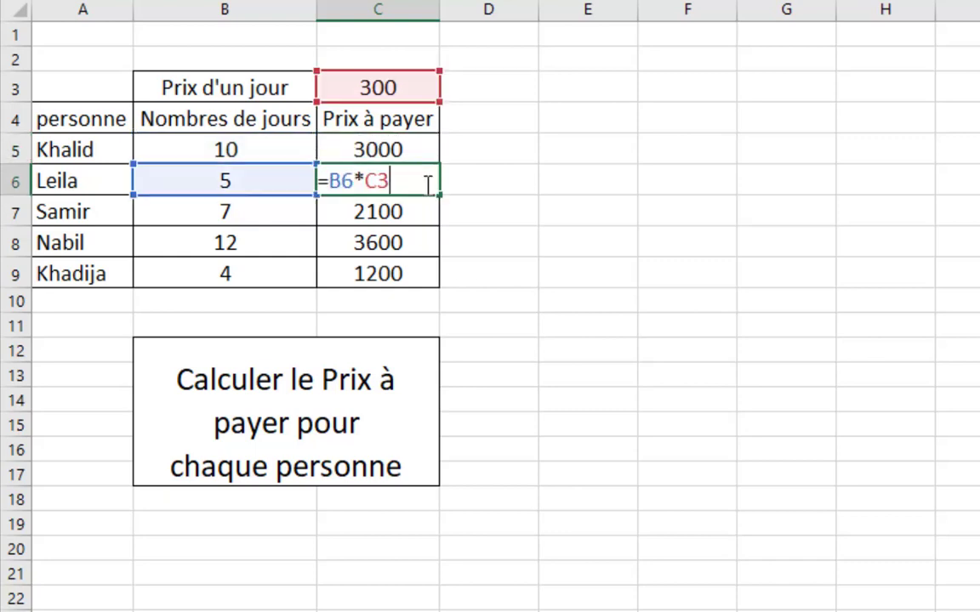
pyautogui.click(412, 212)
pyautogui.doubleClick(411, 213)
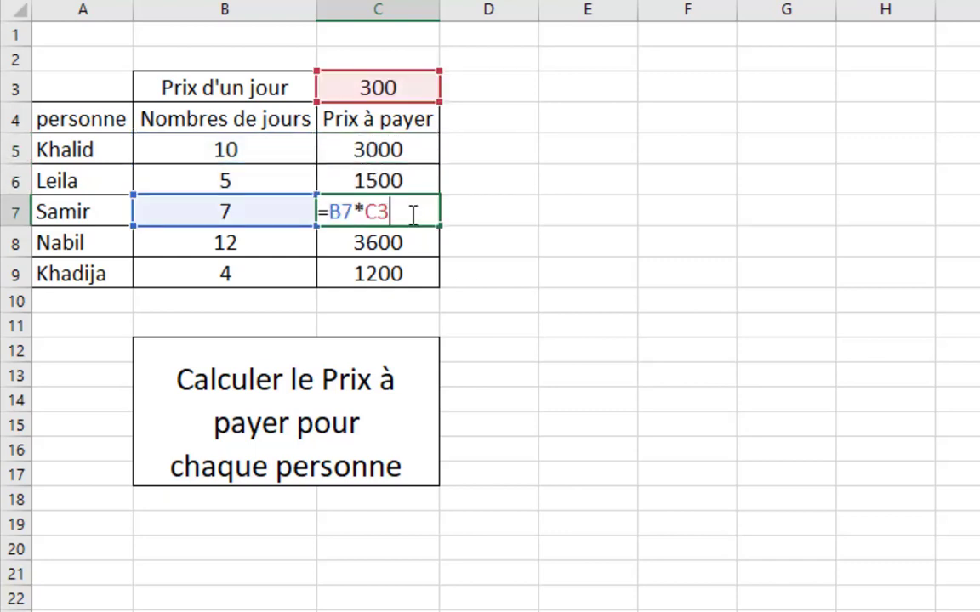
pyautogui.click(411, 229)
pyautogui.doubleClick(413, 245)
pyautogui.click(417, 275)
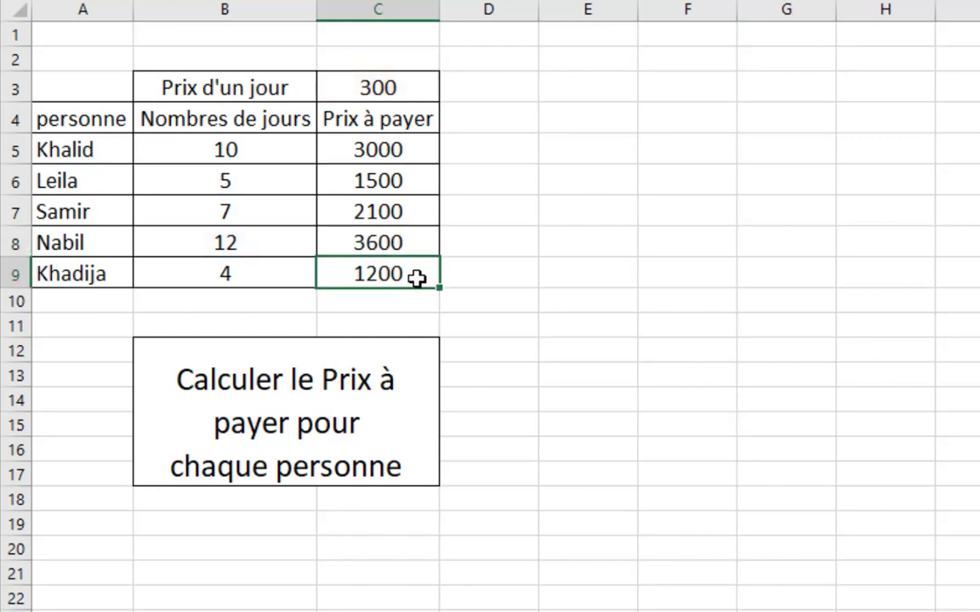
pyautogui.doubleClick(425, 274)
pyautogui.press('Return')
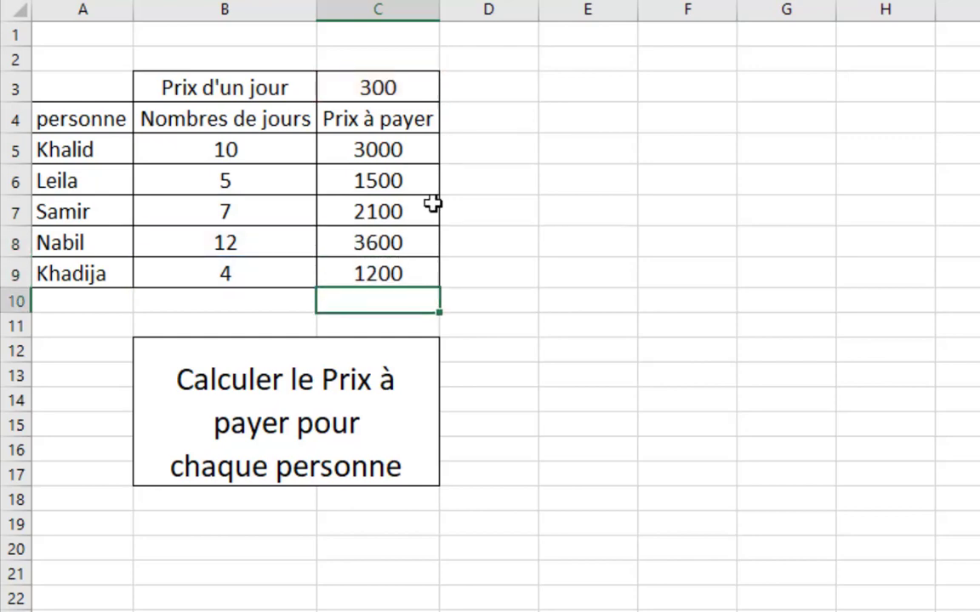
# - Review the formula in C5 and fill it down through C9 over the existing Prix à payer formulas
pyautogui.click(422, 147)
pyautogui.doubleClick(407, 145)
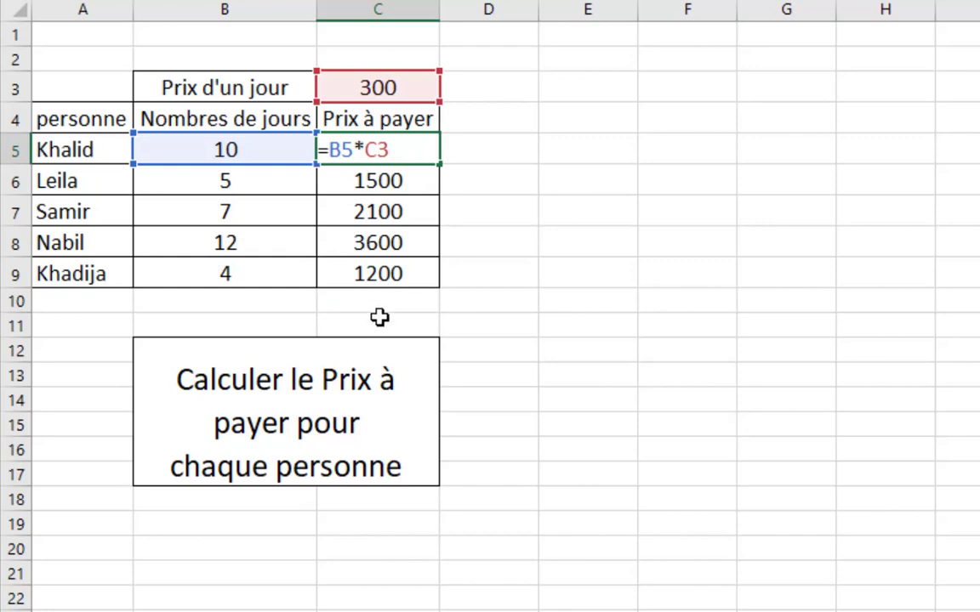
pyautogui.press('Return')
pyautogui.click(423, 151)
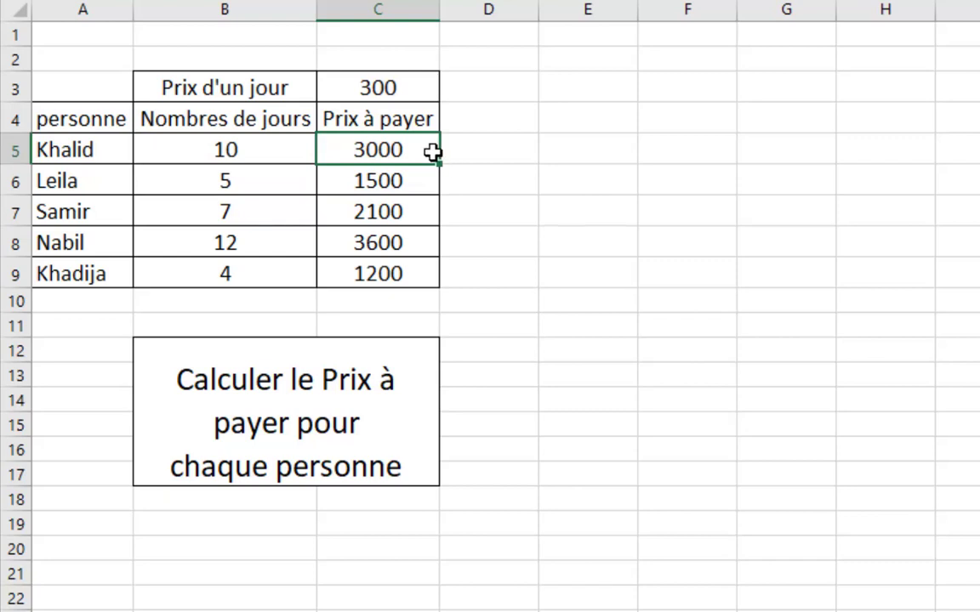
pyautogui.moveTo(440, 163); pyautogui.dragTo(446, 293)
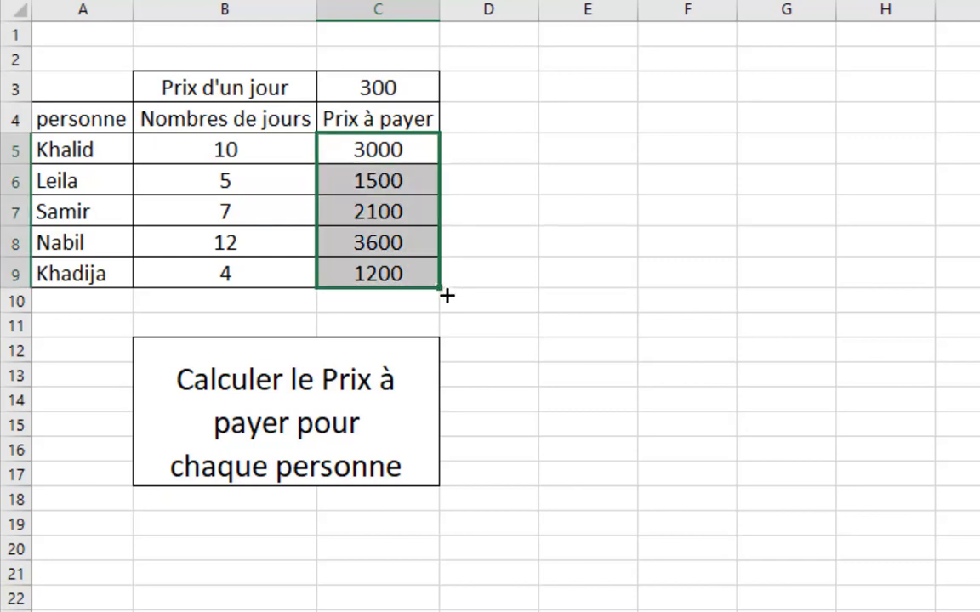
# - Examine how the price reference shifted in the copied formulas in C6, C7, C8 and C9
pyautogui.click(396, 188)
pyautogui.doubleClick(397, 188)
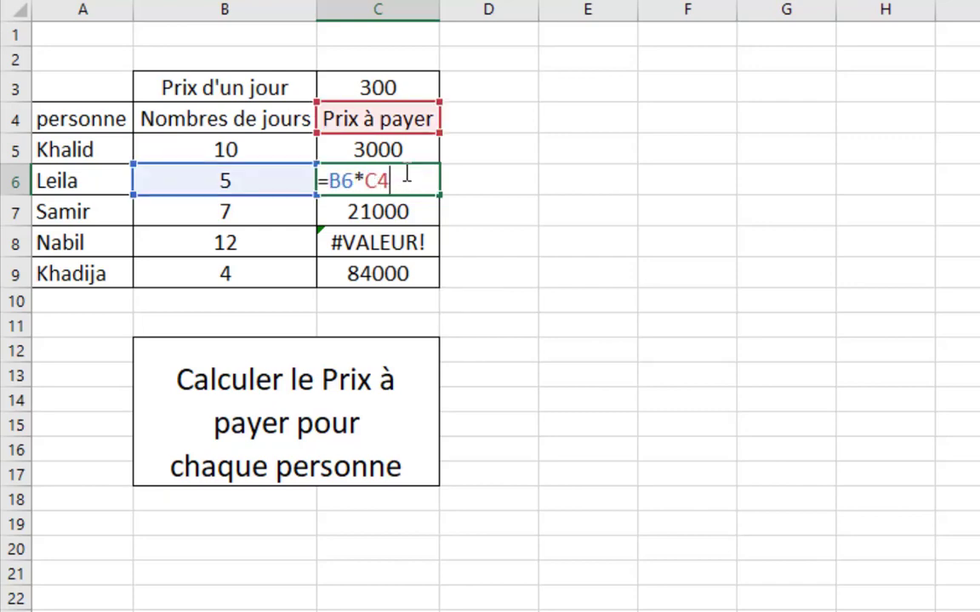
pyautogui.doubleClick(382, 210)
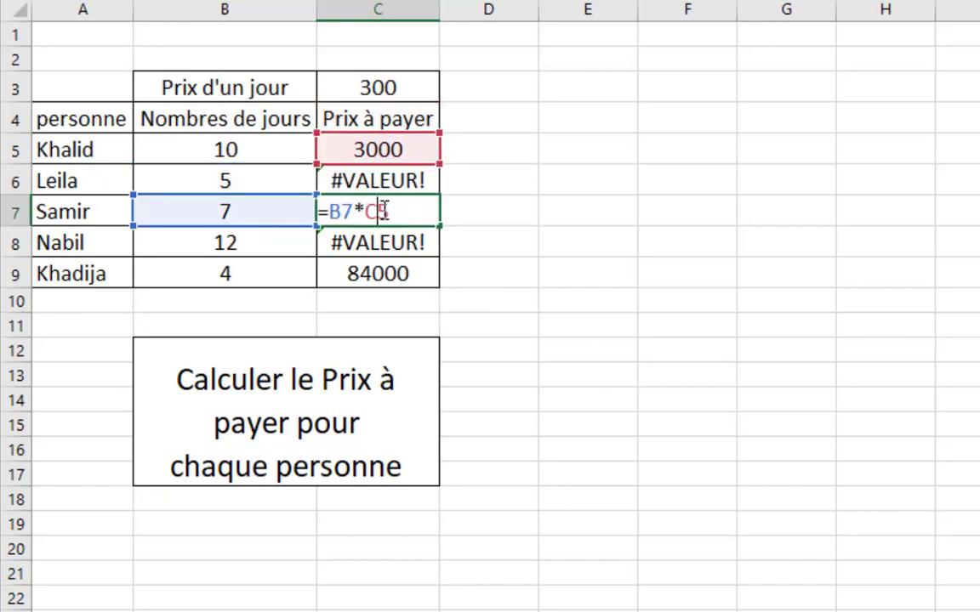
pyautogui.press('Return')
pyautogui.doubleClick(382, 242)
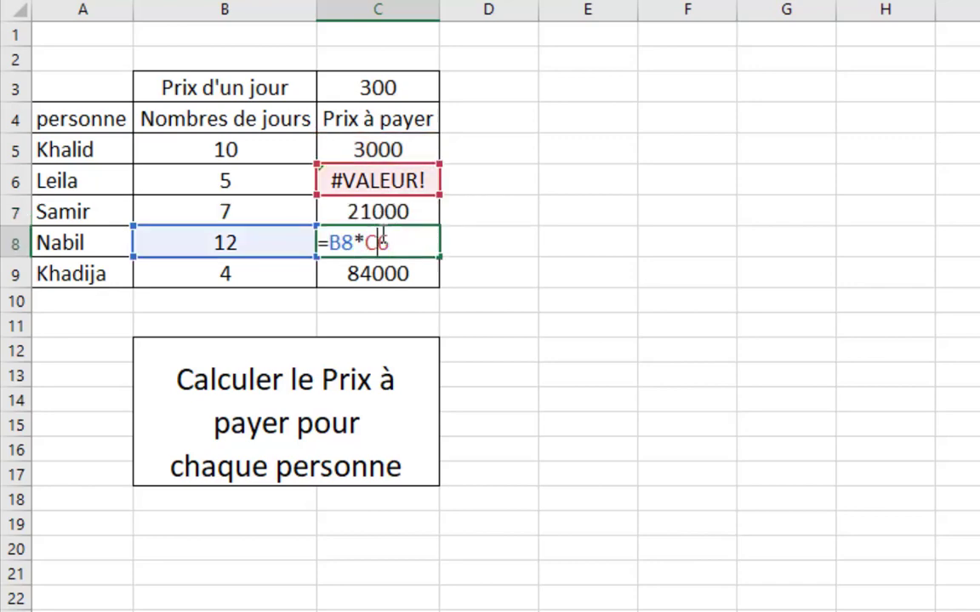
pyautogui.press('Return')
pyautogui.doubleClick(396, 274)
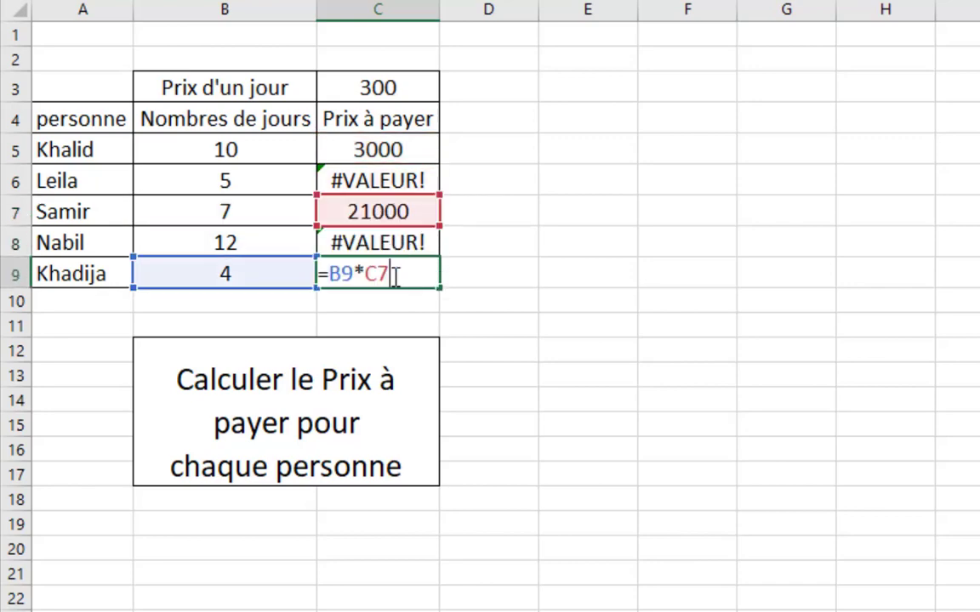
pyautogui.press('Return')
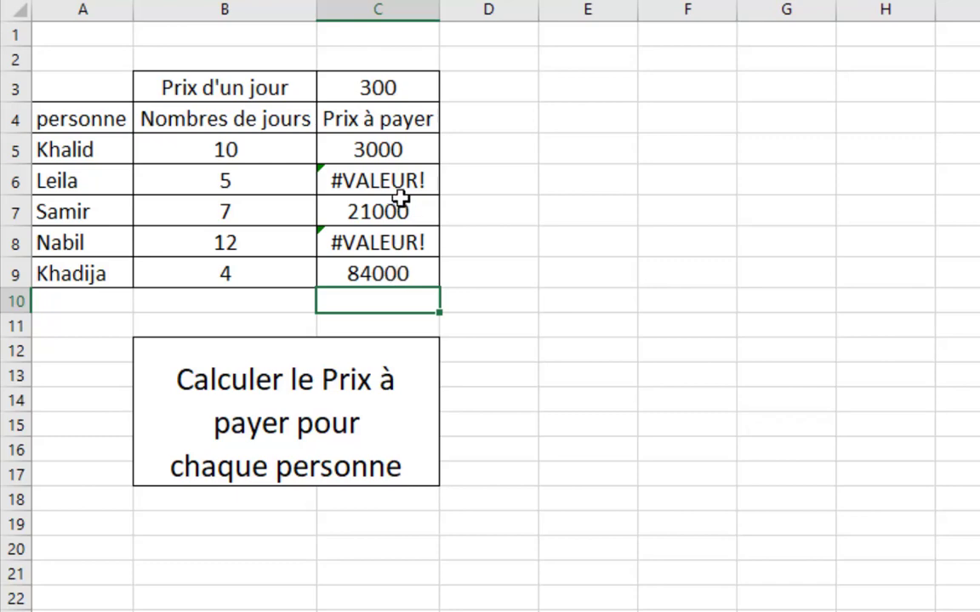
# - Clear the contents of cells C6:C10, keeping only the first person's formula in the Prix à payer column
pyautogui.moveTo(400, 174); pyautogui.dragTo(424, 286)
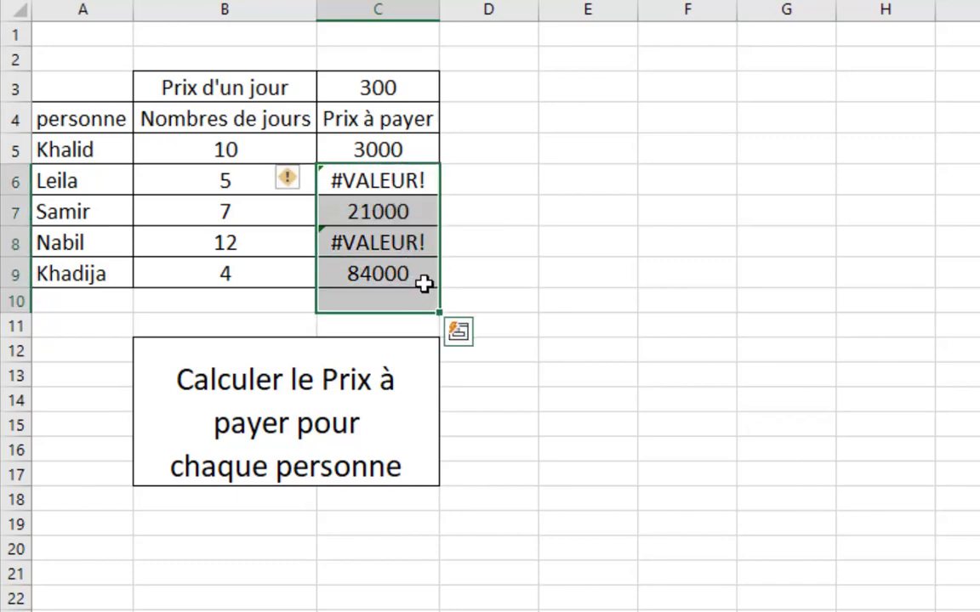
pyautogui.press('Delete')
pyautogui.click(528, 305)
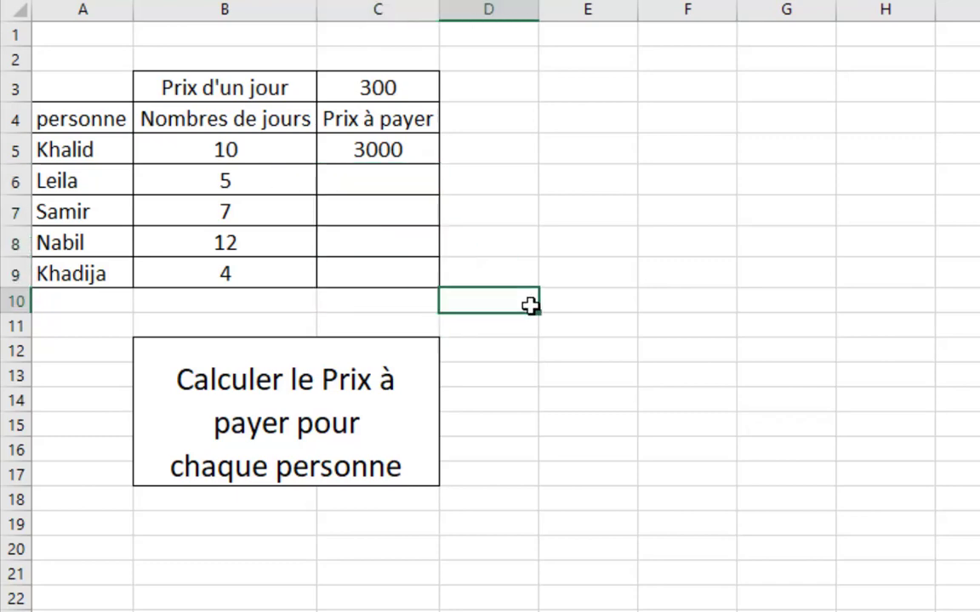
pyautogui.click(552, 379)
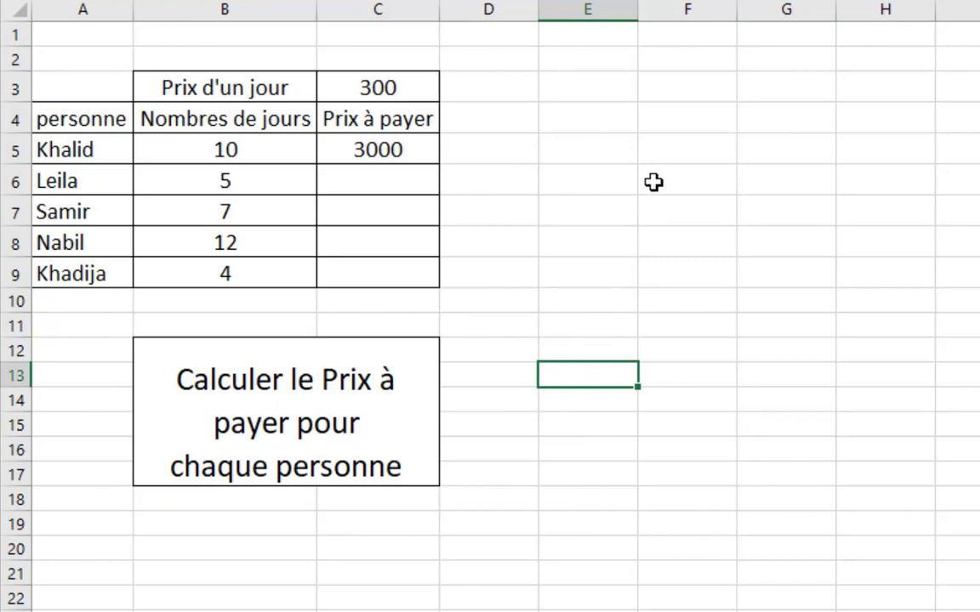
# - Merge and center cells F6:J9 and enter the note "une adresse relative" followed by a line break
pyautogui.moveTo(661, 189); pyautogui.dragTo(967, 286)
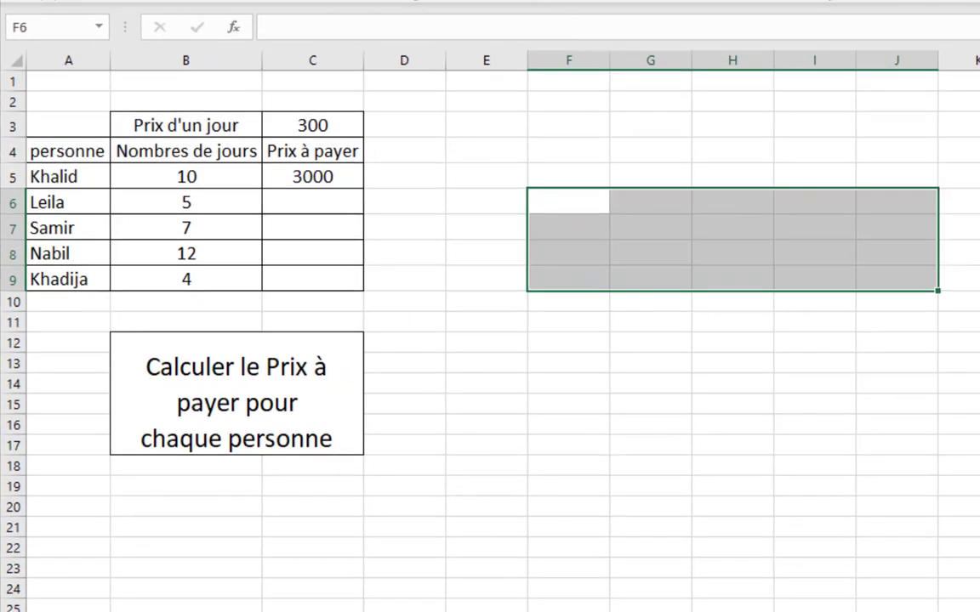
pyautogui.click(689, 2)
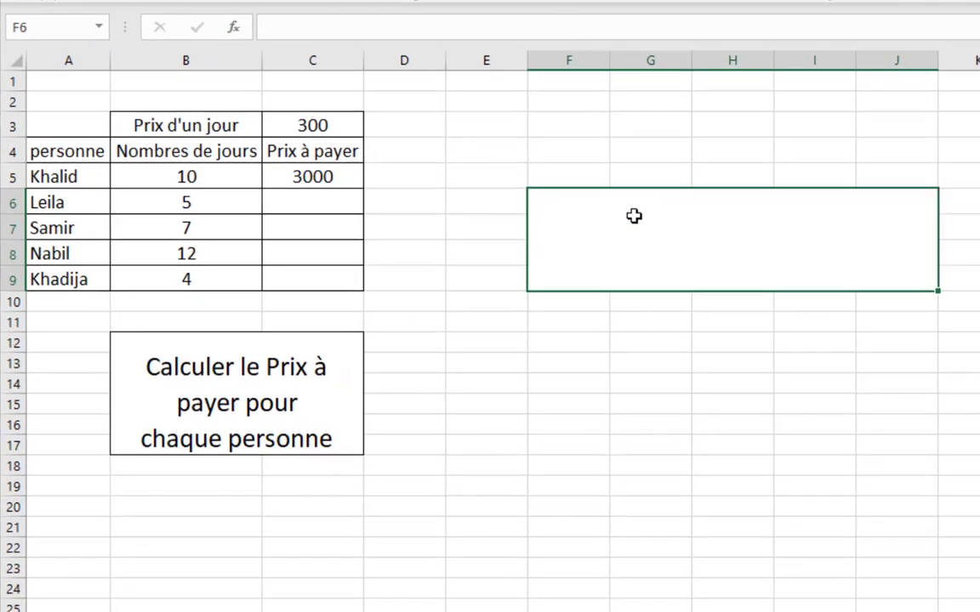
pyautogui.write('un')
pyautogui.press('BackSpace')
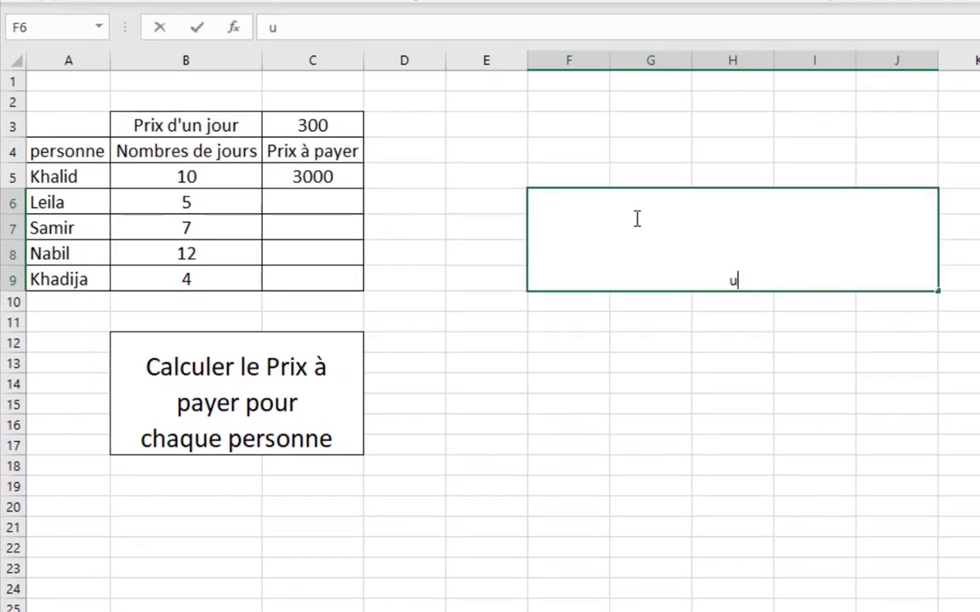
pyautogui.write('une')
pyautogui.press('BackSpace')
pyautogui.press('BackSpace')
pyautogui.press('BackSpace')
pyautogui.press('BackSpace')
pyautogui.write('une adresse')
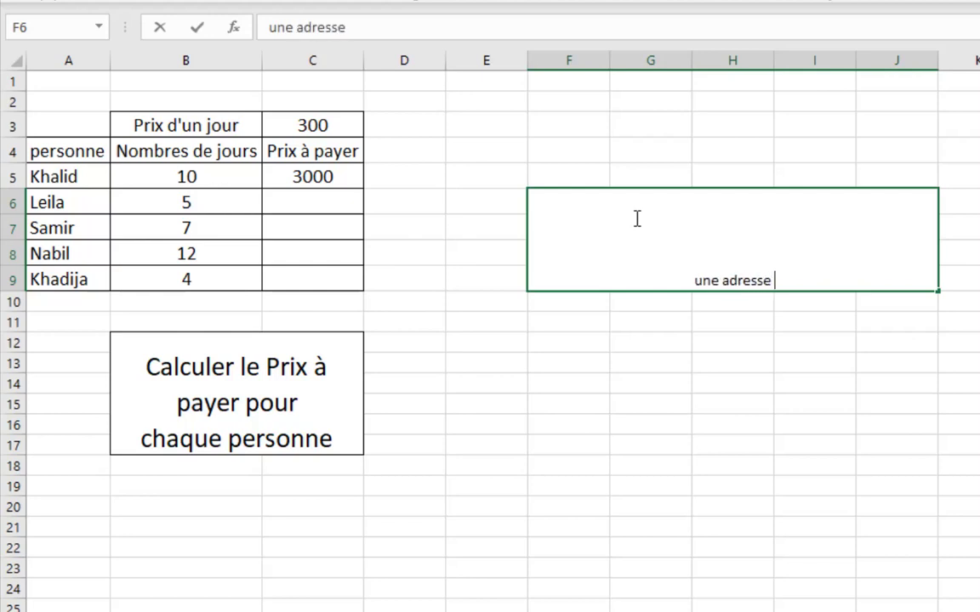
pyautogui.write(' relative')
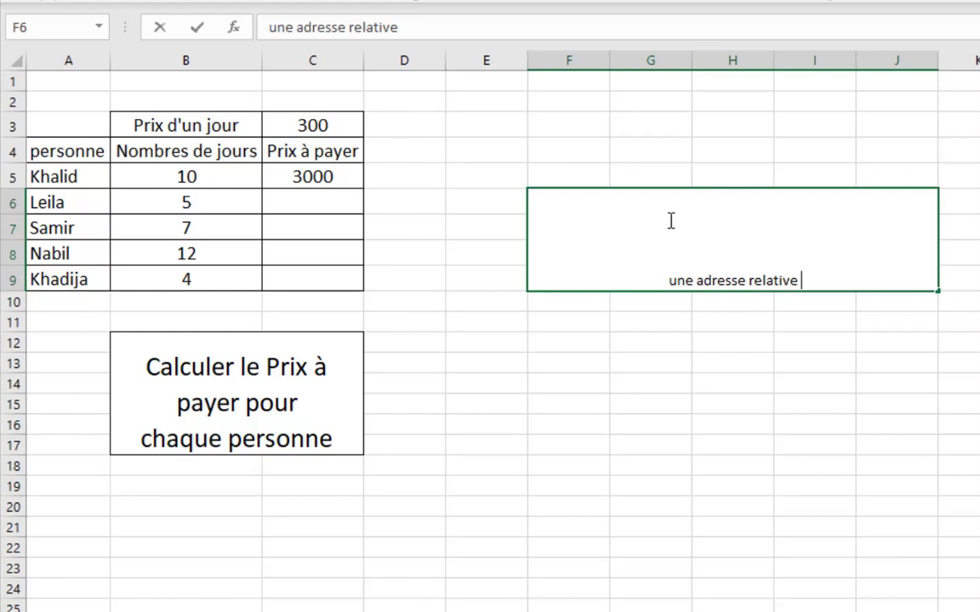
pyautogui.hotkey('alt', 'Return')
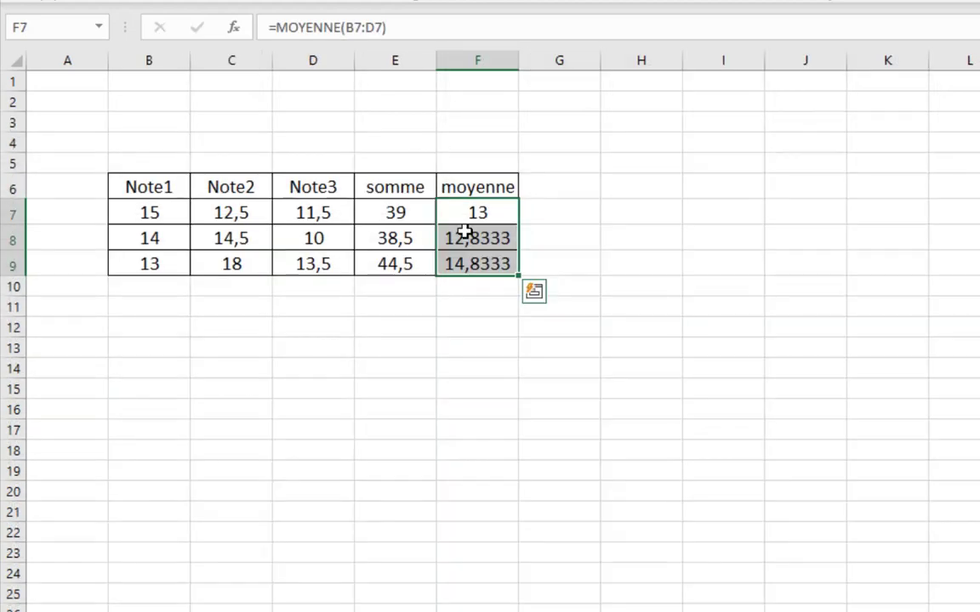
# - Examine which cells the MOYENNE formula in F7 references in the notes table
pyautogui.click(476, 212)
pyautogui.doubleClick(473, 212)
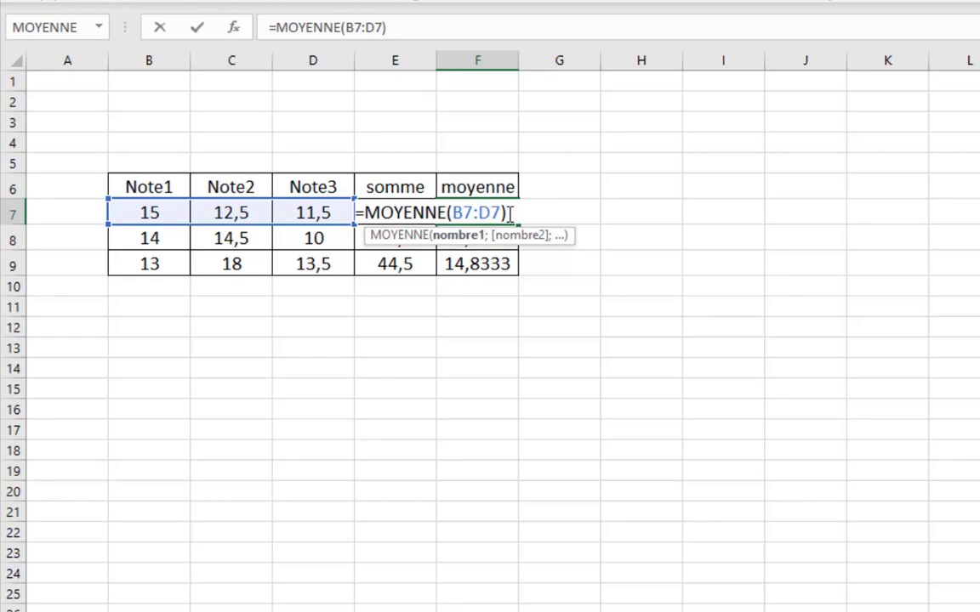
pyautogui.click(449, 319)
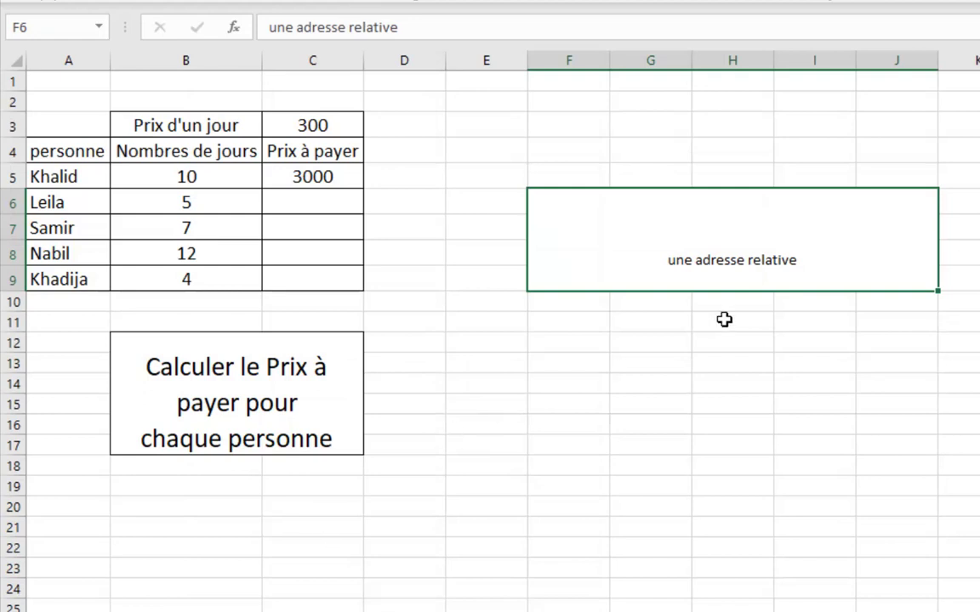
# - Add a second line reading "une adresse absolue (fixe)" to the merged note in F6:J9
pyautogui.doubleClick(829, 270)
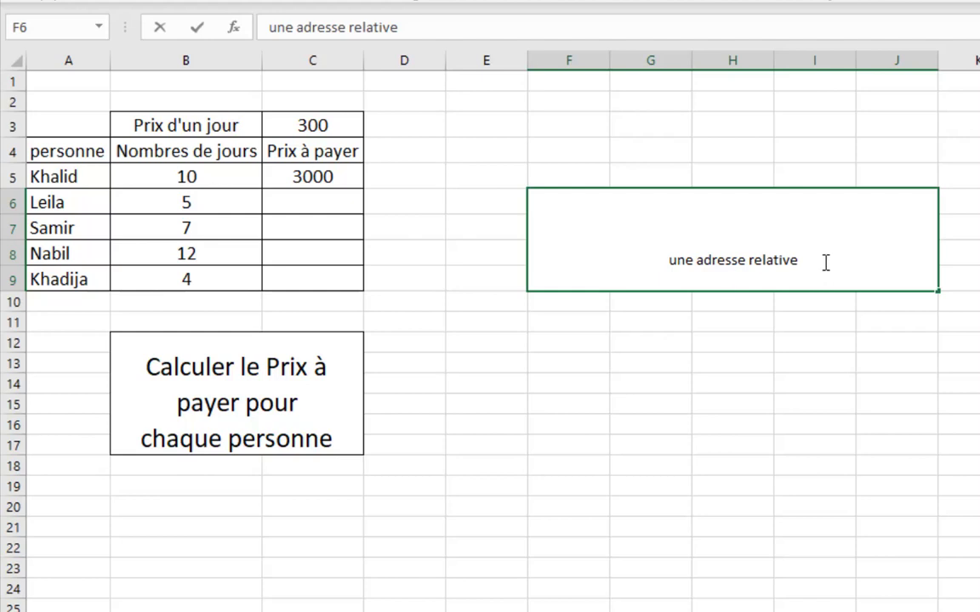
pyautogui.write('une a')
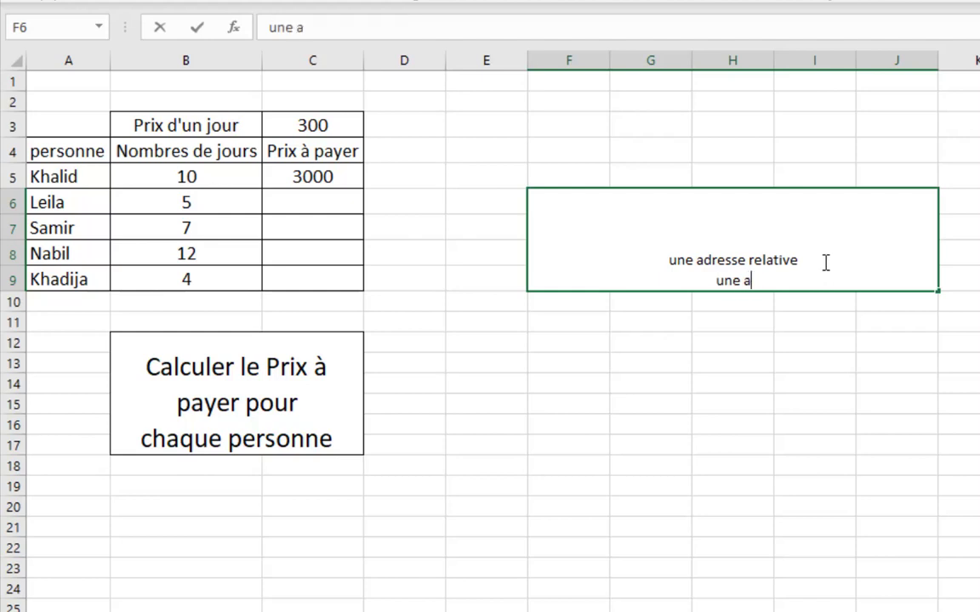
pyautogui.write('dressen')
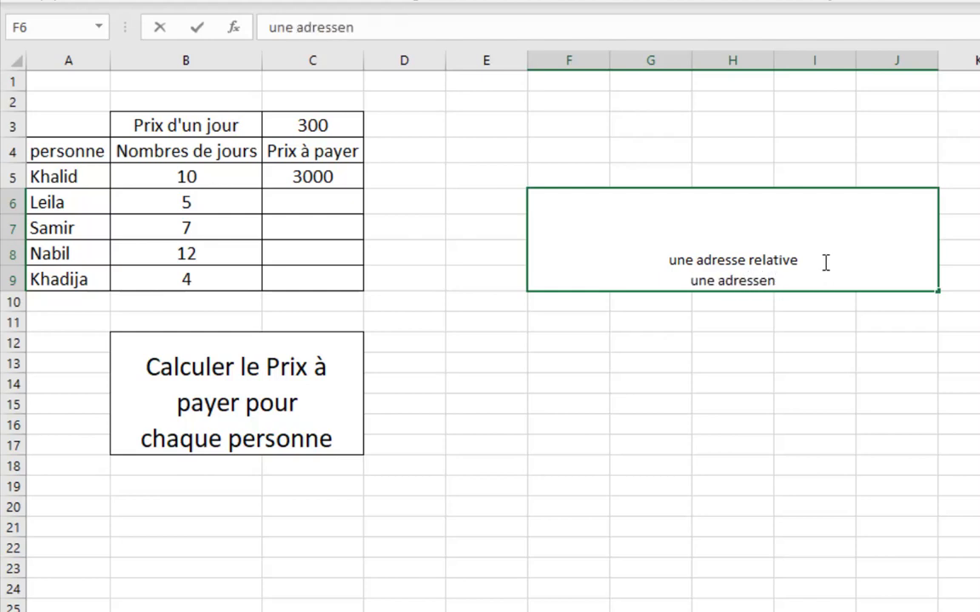
pyautogui.press('BackSpace')
pyautogui.write('absol')
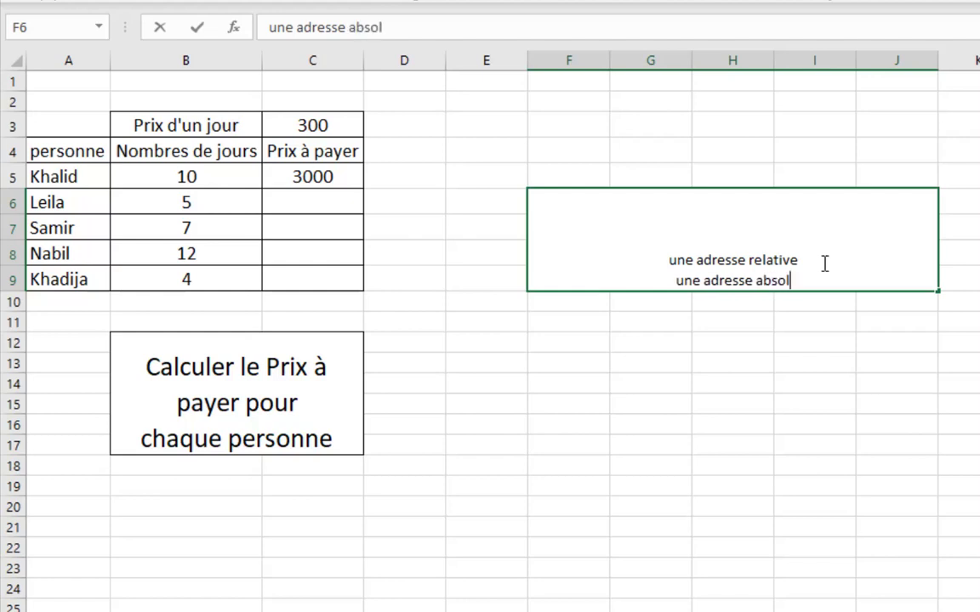
pyautogui.write('ue (')
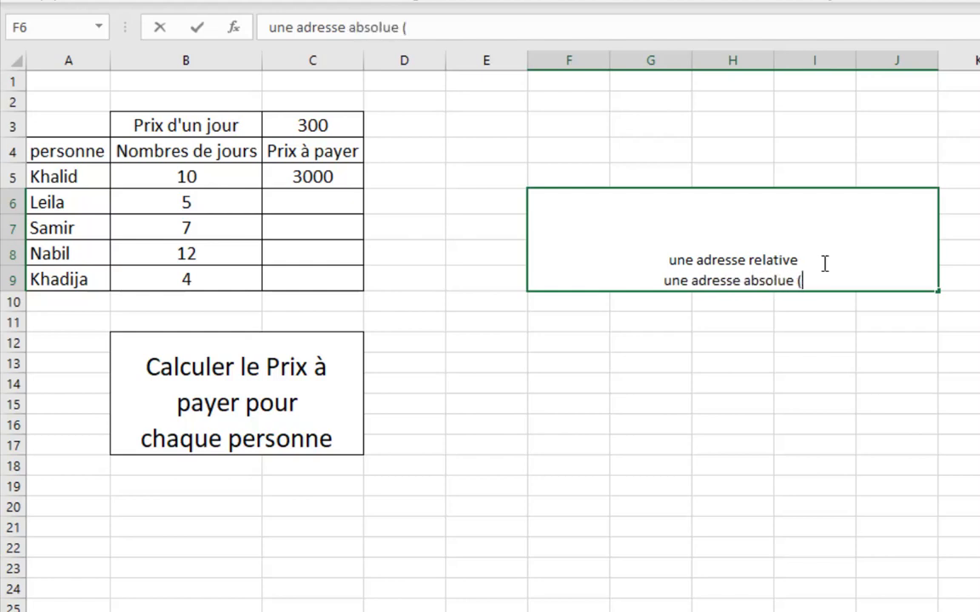
pyautogui.write('fixe)')
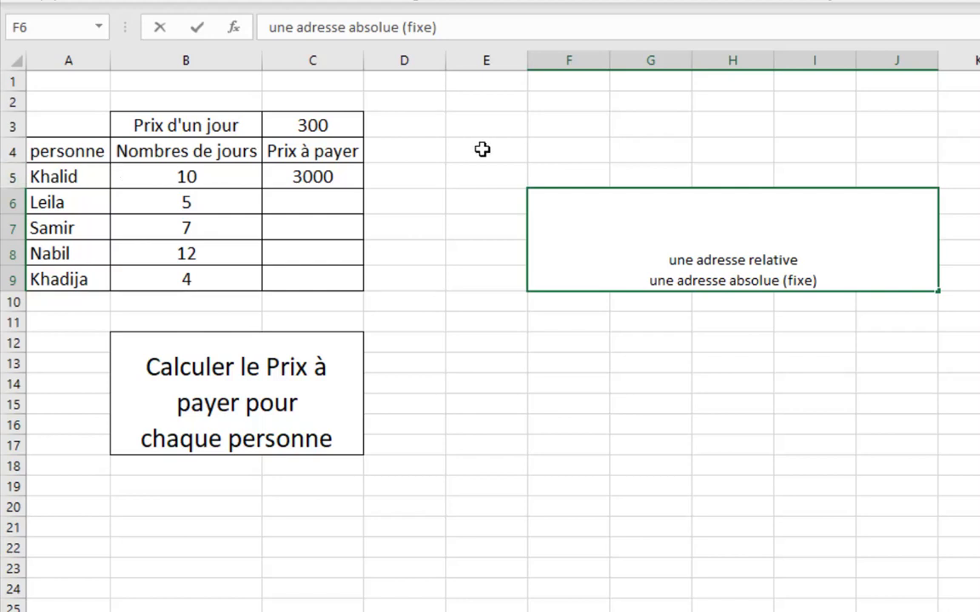
# - Review the cells referenced by the Prix à payer formula in C5
pyautogui.click(331, 177)
pyautogui.write('=B5*C3')
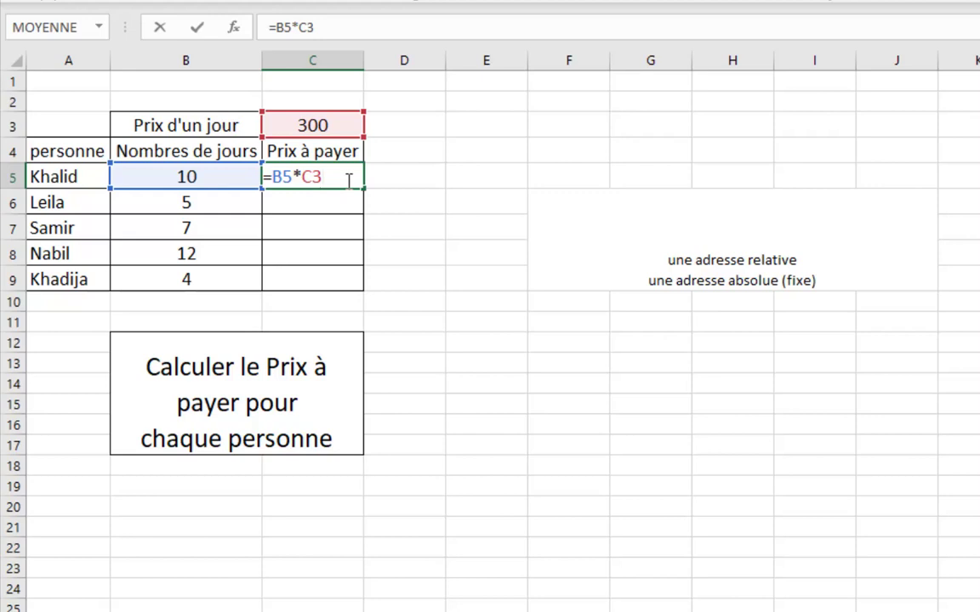
pyautogui.press('Return')
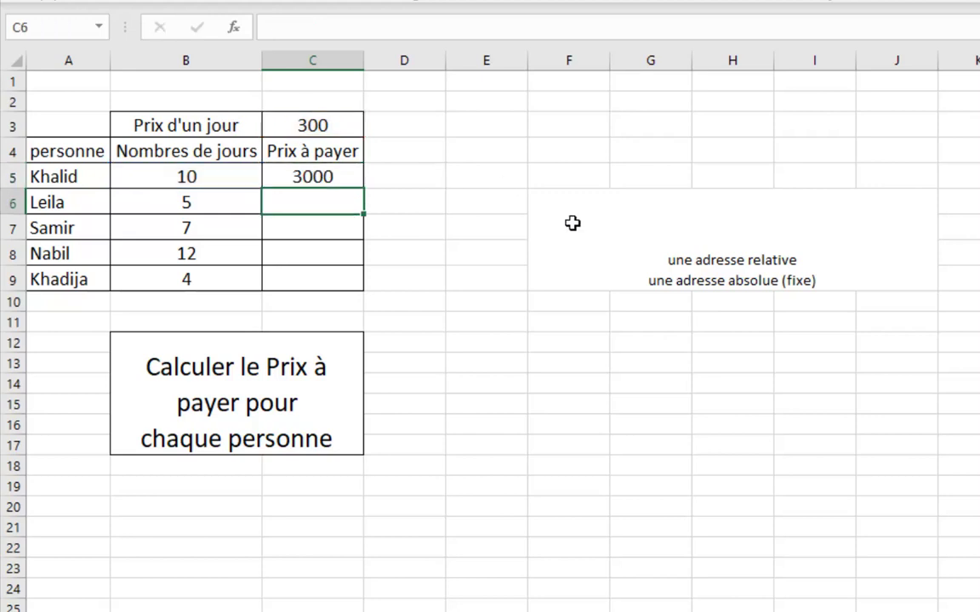
# - Add a third line to the merged note reading "pour fixer une adresse ol ajoute le signe $"
pyautogui.doubleClick(850, 279)
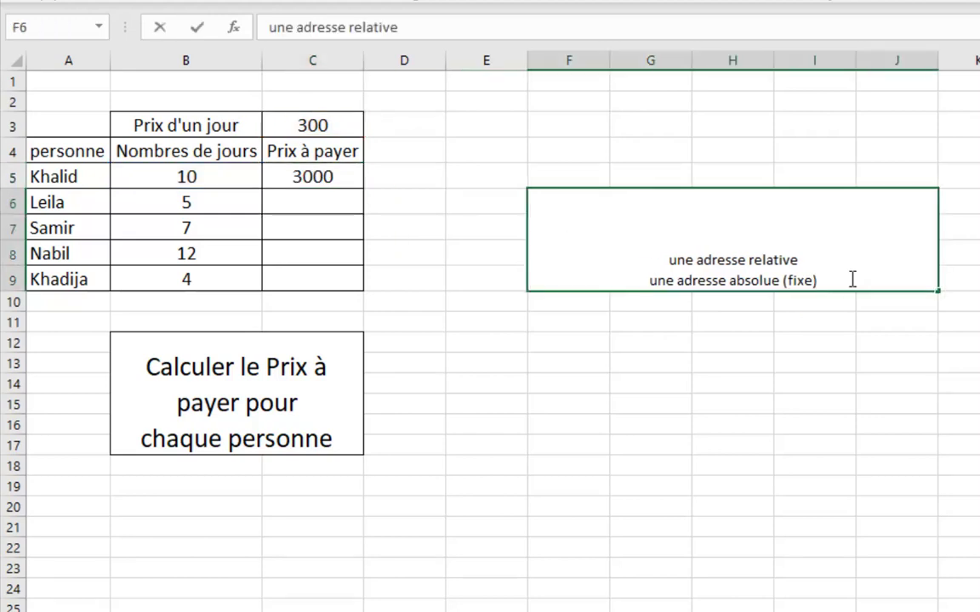
pyautogui.press('Return')
pyautogui.doubleClick(851, 279)
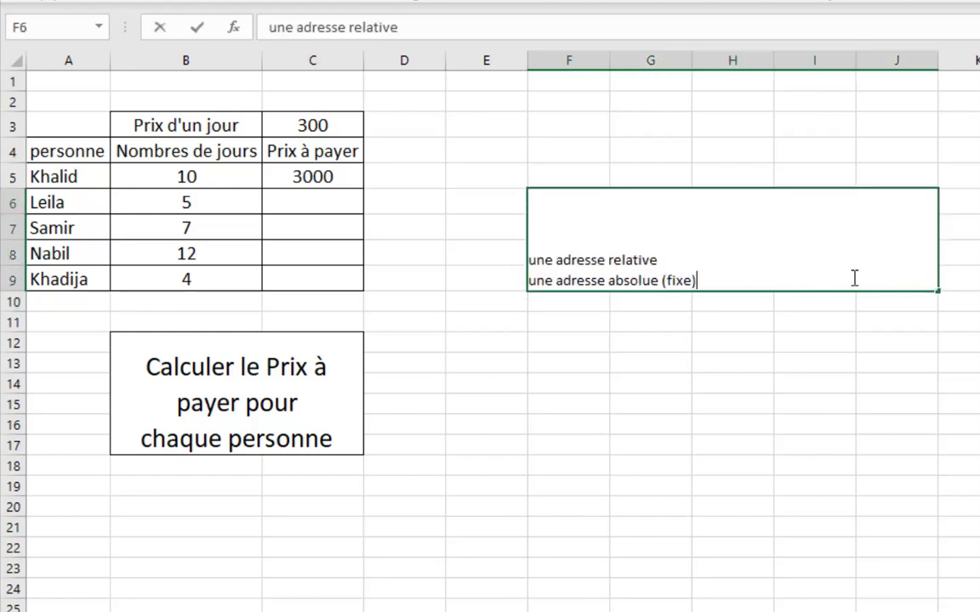
pyautogui.hotkey('alt', 'Return')
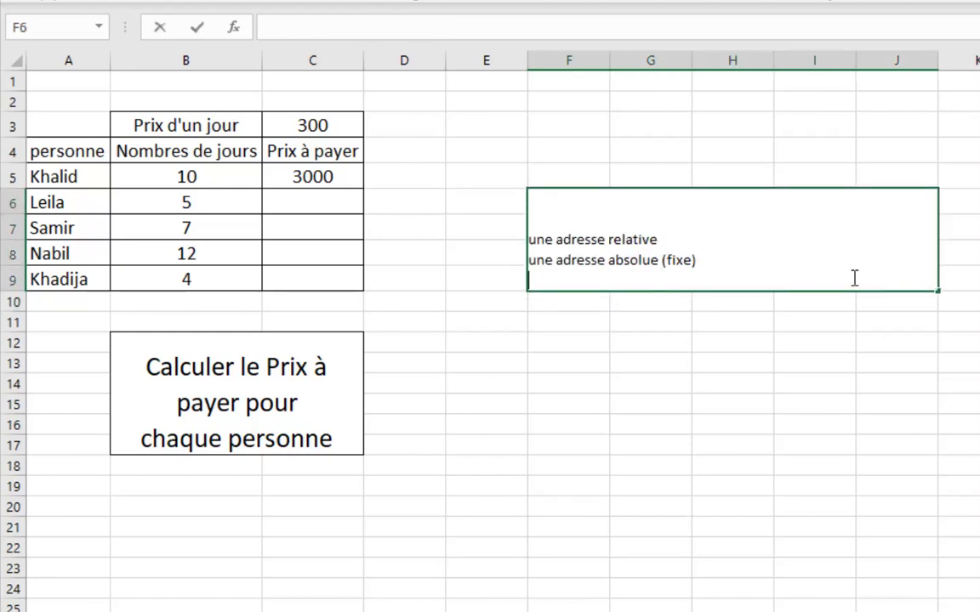
pyautogui.write('pour fixer')
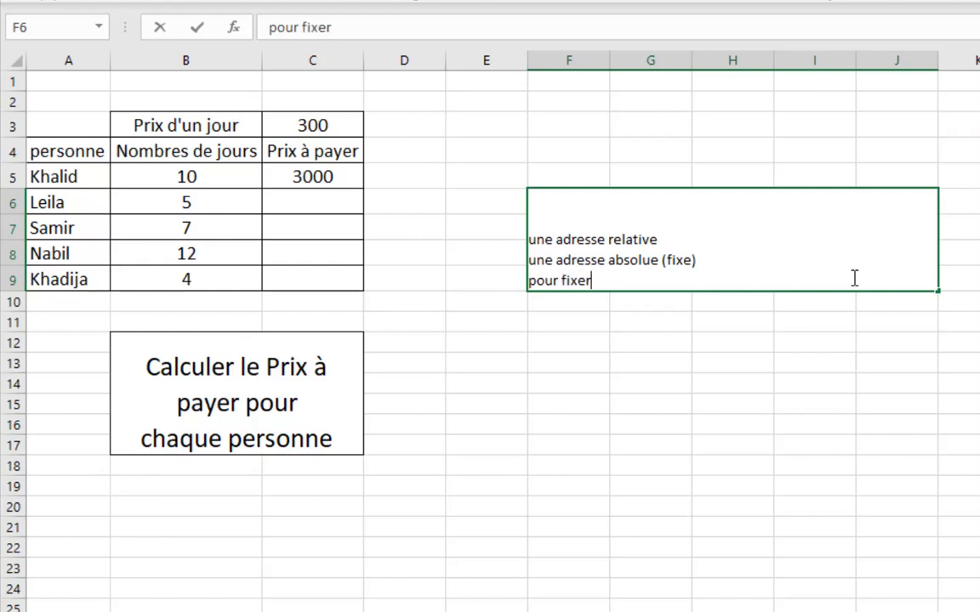
pyautogui.write(' une adresse')
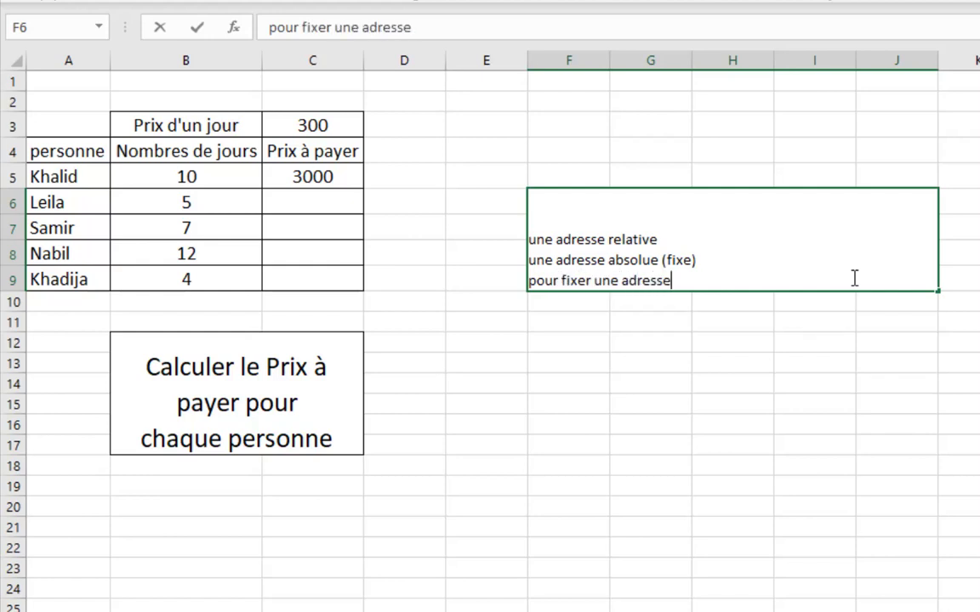
pyautogui.write(' ol ajou')
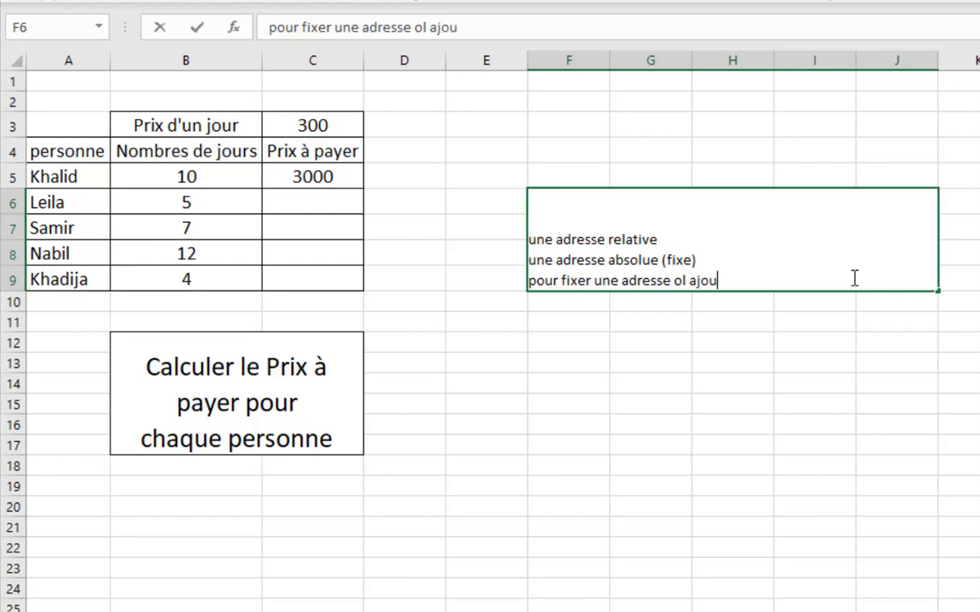
pyautogui.write('te le sig')
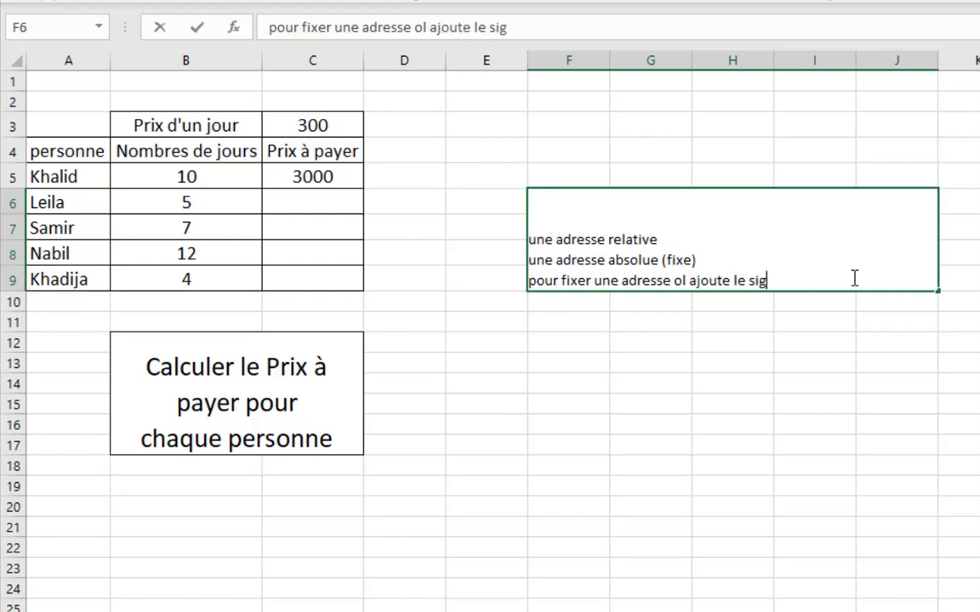
pyautogui.write('ne $')
# - Enlarge the $ sign in the merged note to font size 26 and end the line with a period
pyautogui.doubleClick(788, 281)
pyautogui.click(270, 0)
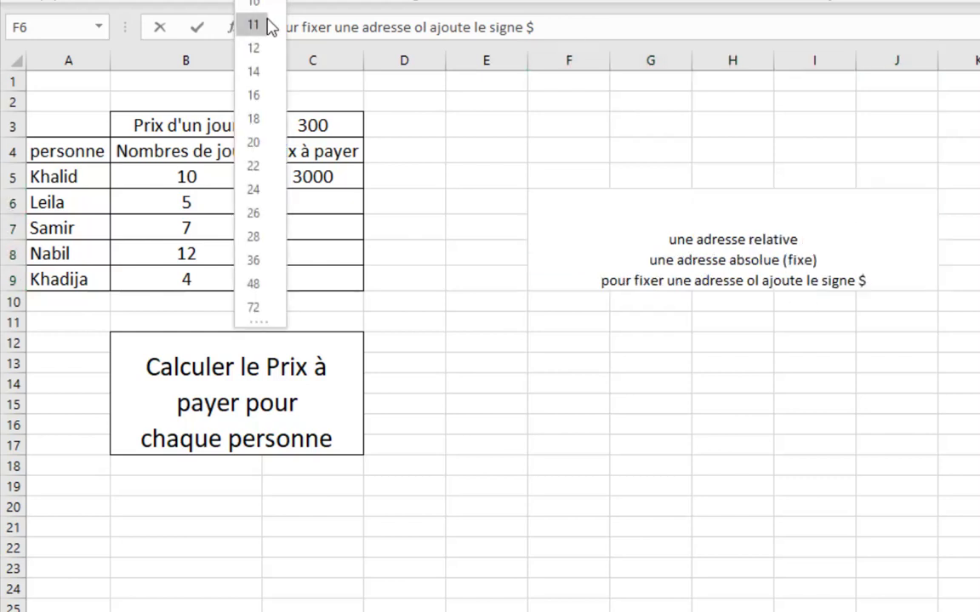
pyautogui.click(248, 213)
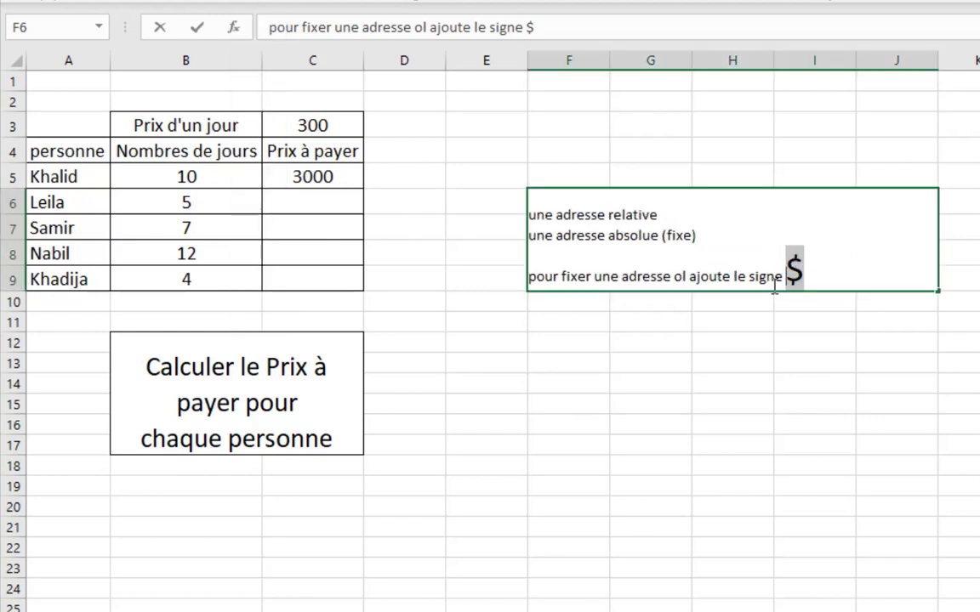
pyautogui.click(815, 284)
pyautogui.write(',')
pyautogui.press('BackSpace')
pyautogui.write('.')
pyautogui.press('Return')
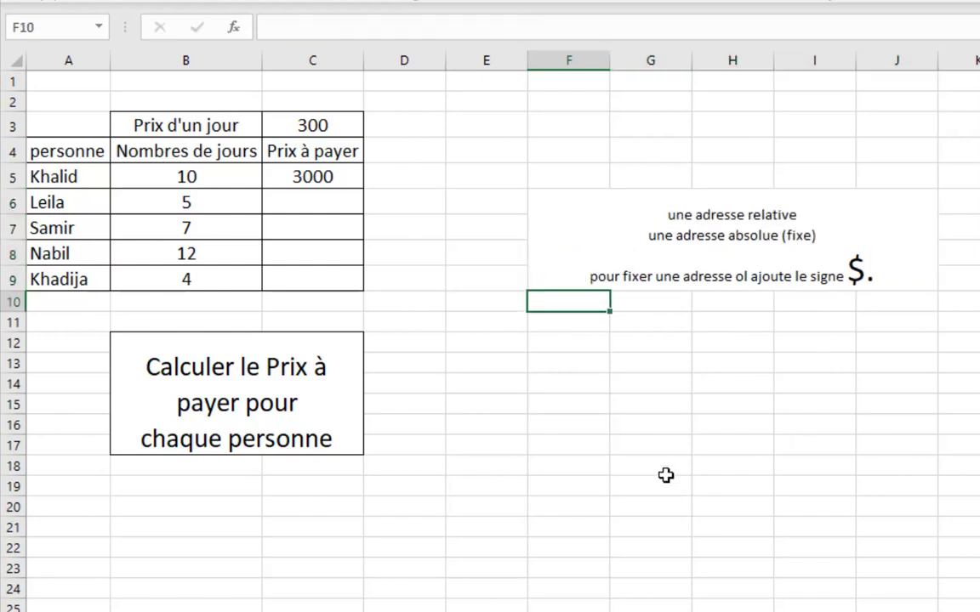
# - Fix the row of the price reference in C5 by changing the formula to =B5*C$3, and fill it down through C9
pyautogui.click(337, 173)
pyautogui.doubleClick(332, 180)
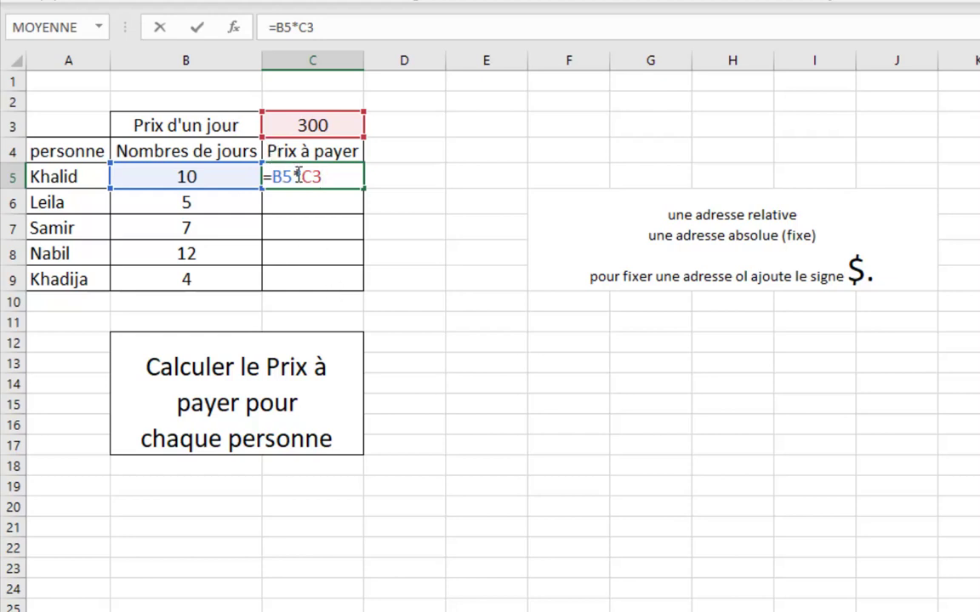
pyautogui.moveTo(323, 178); pyautogui.dragTo(311, 178)
pyautogui.write('$')
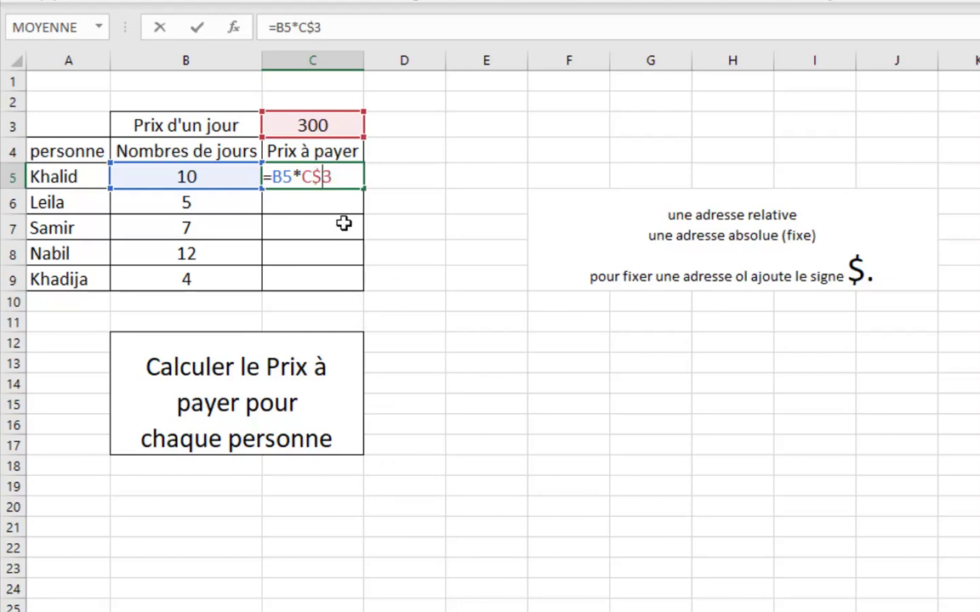
pyautogui.press('Return')
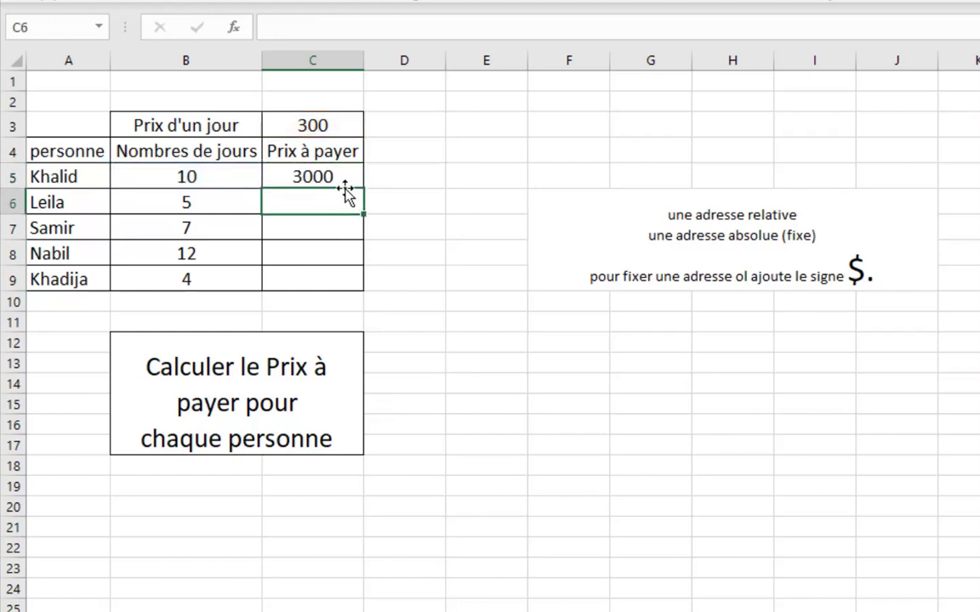
pyautogui.click(341, 174)
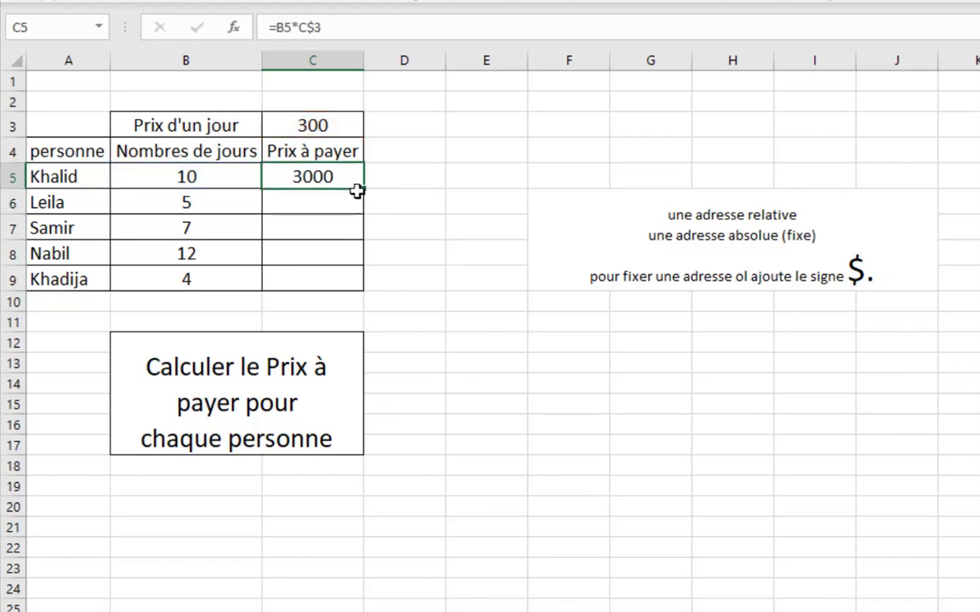
pyautogui.moveTo(364, 190); pyautogui.dragTo(358, 293)
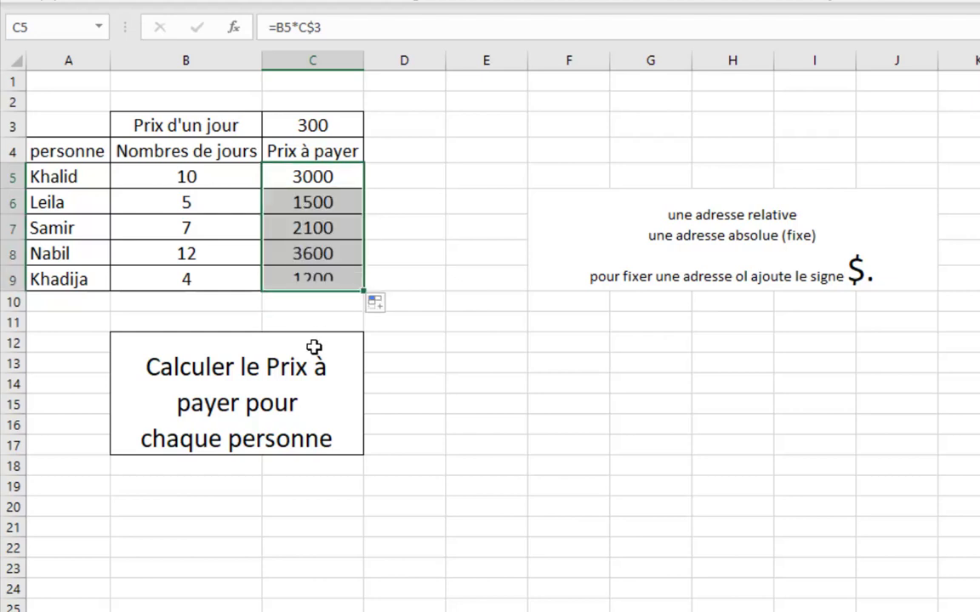
# - Examine the price reference in each of the copied formulas in C6, C7, C8 and C9
pyautogui.doubleClick(324, 204)
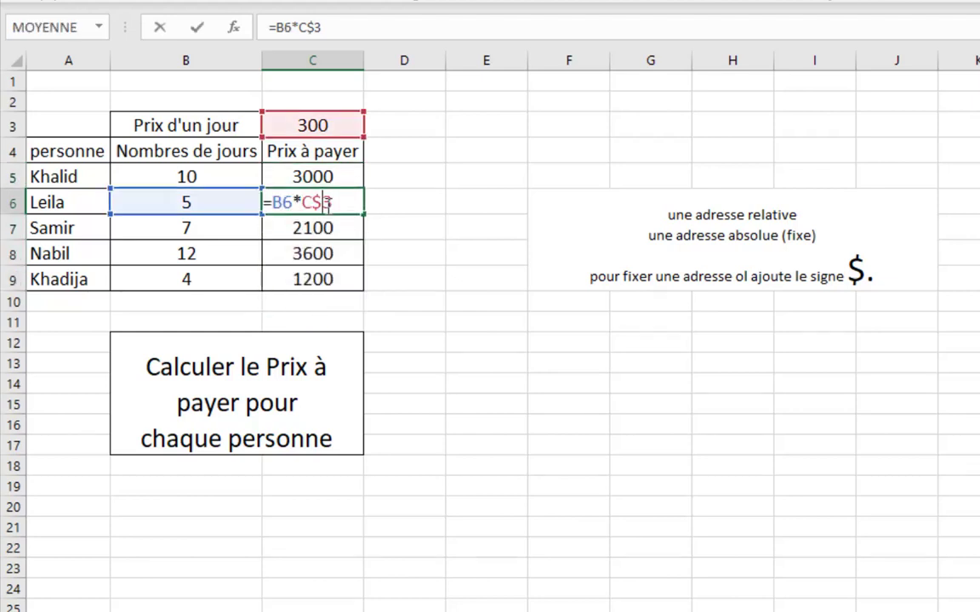
pyautogui.click(314, 226)
pyautogui.doubleClick(314, 226)
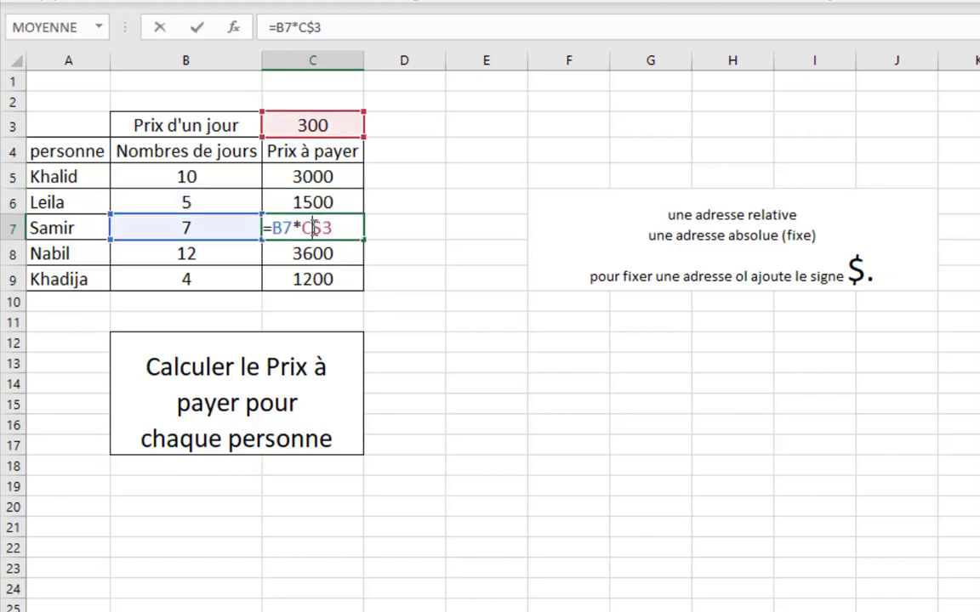
pyautogui.click(340, 253)
pyautogui.doubleClick(341, 253)
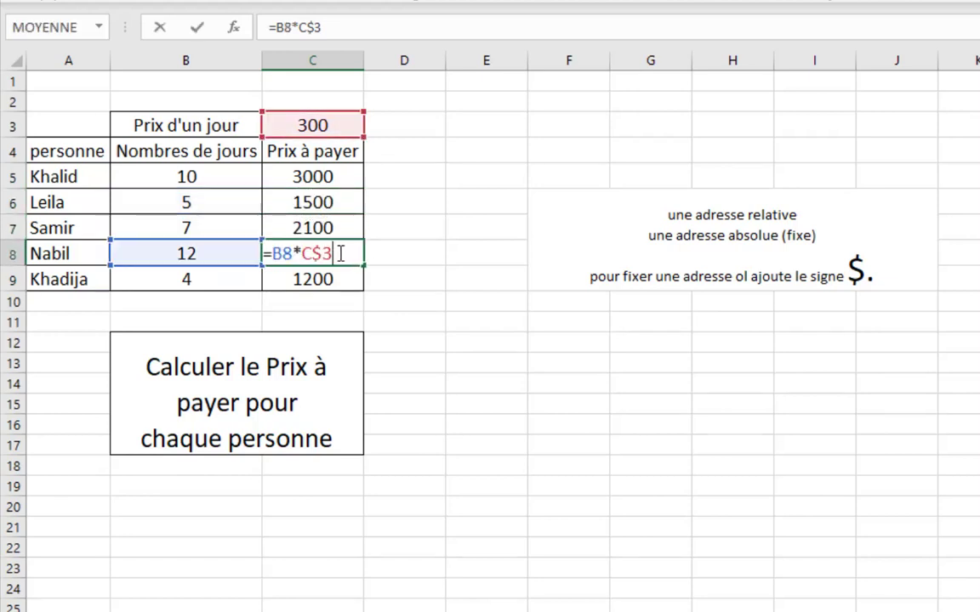
pyautogui.click(331, 279)
pyautogui.doubleClick(331, 279)
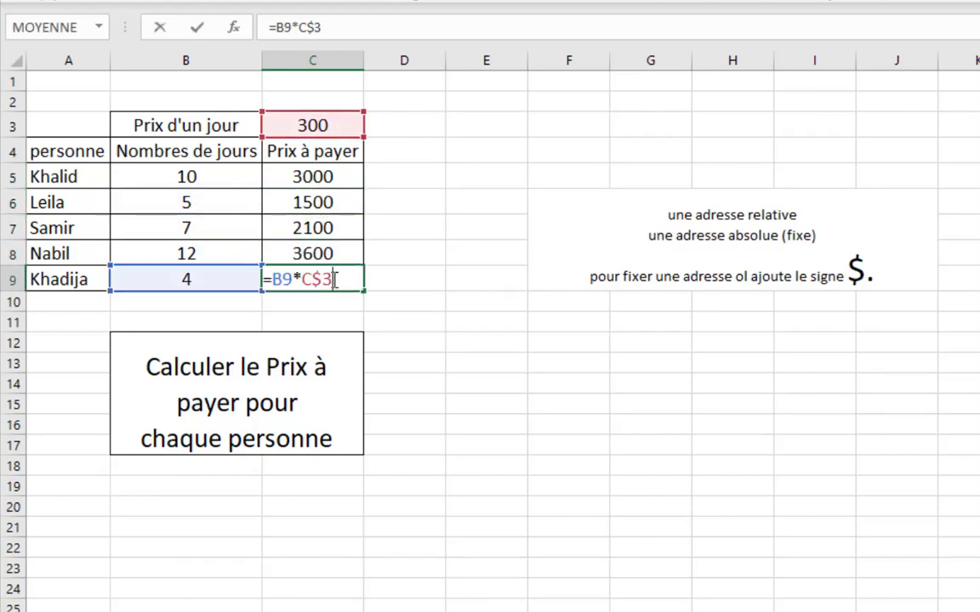
# - Colour the word "absolue" red in the second line of the merged note
pyautogui.click(357, 294)
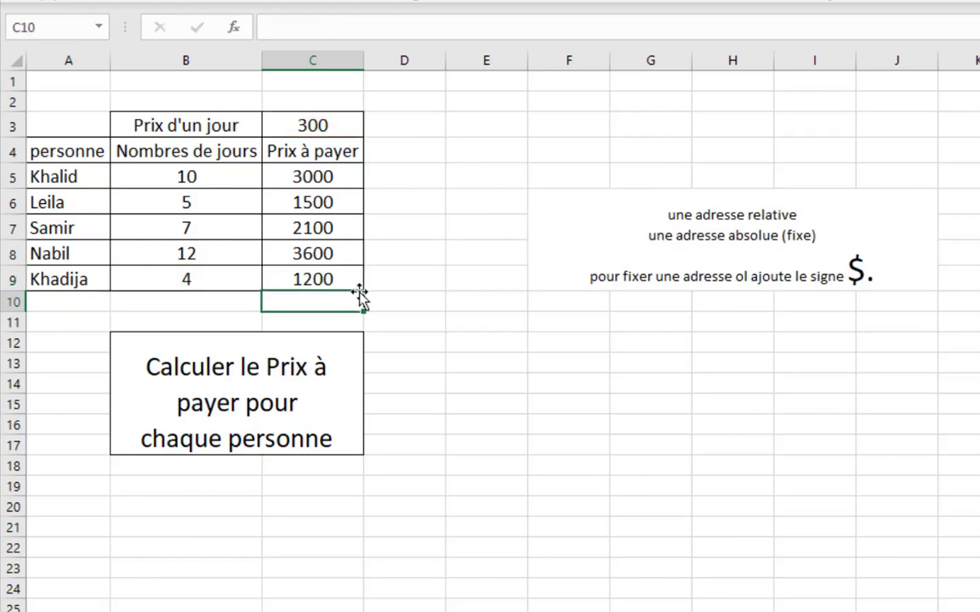
pyautogui.click(803, 234)
pyautogui.doubleClick(805, 236)
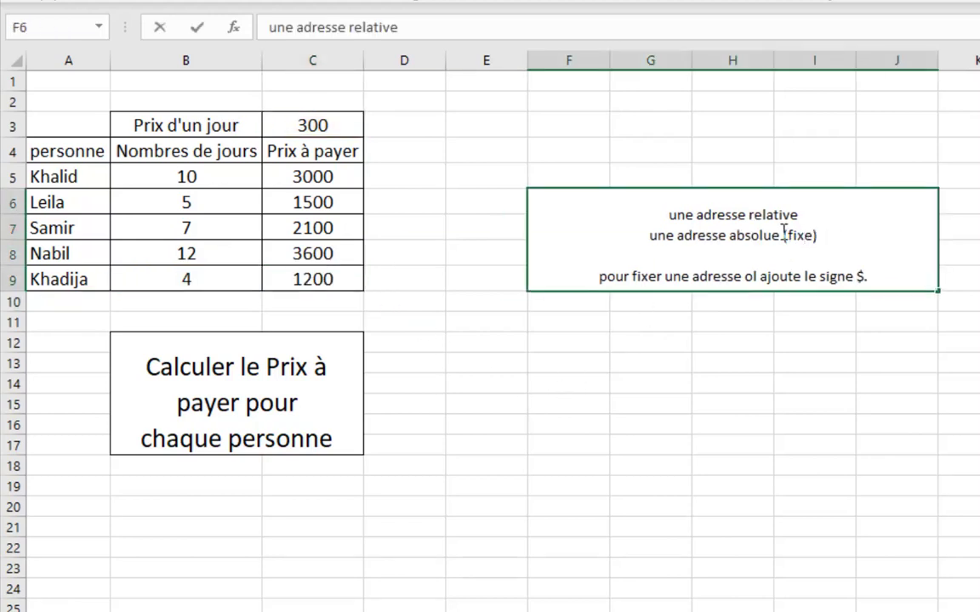
pyautogui.moveTo(778, 234); pyautogui.dragTo(729, 233)
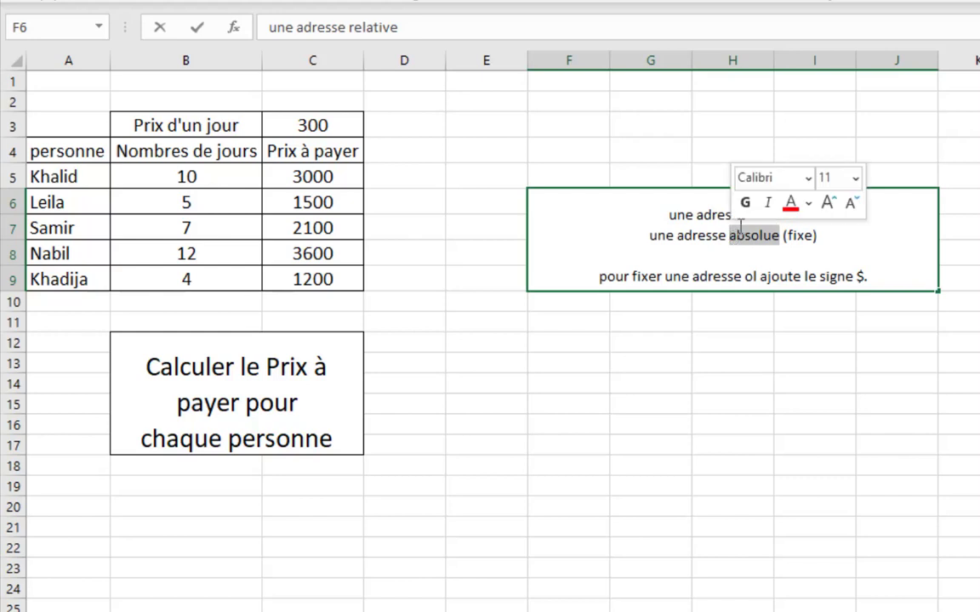
pyautogui.click(308, 1)
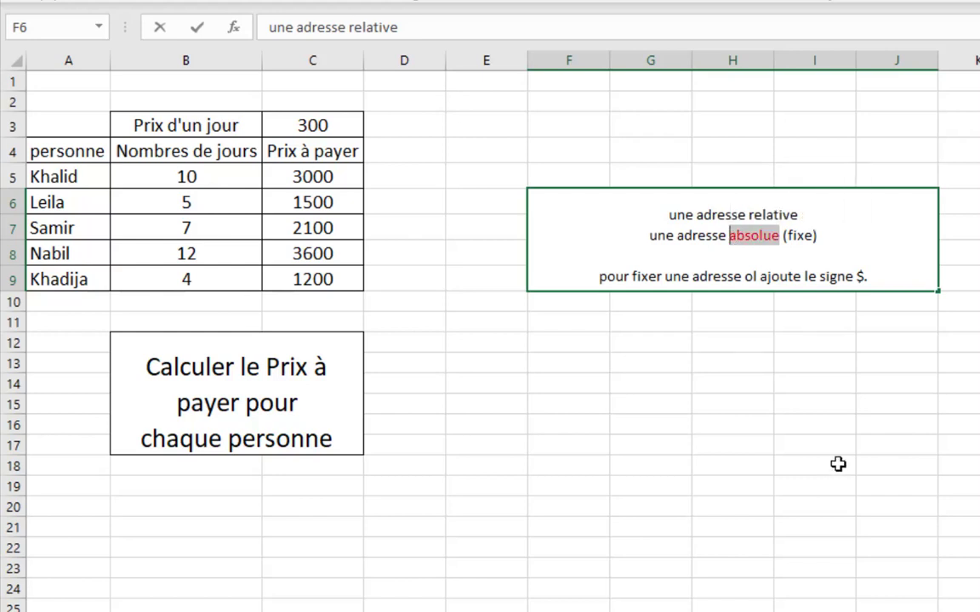
pyautogui.click(892, 278)
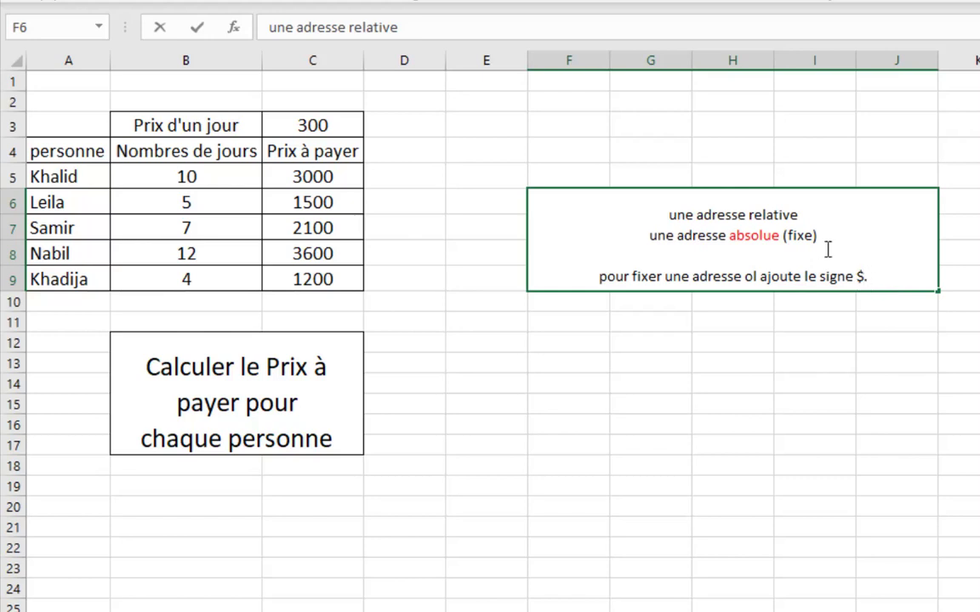
# - Examine the fixed price reference in the C5 formula, keeping the formula as =B5*C$3
pyautogui.click(333, 176)
pyautogui.doubleClick(316, 176)
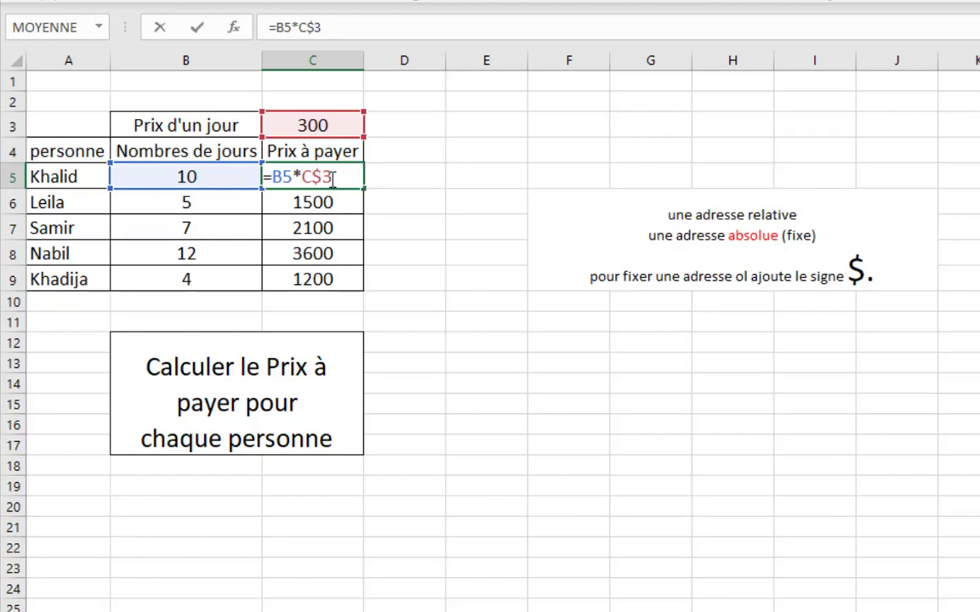
pyautogui.click(435, 528)
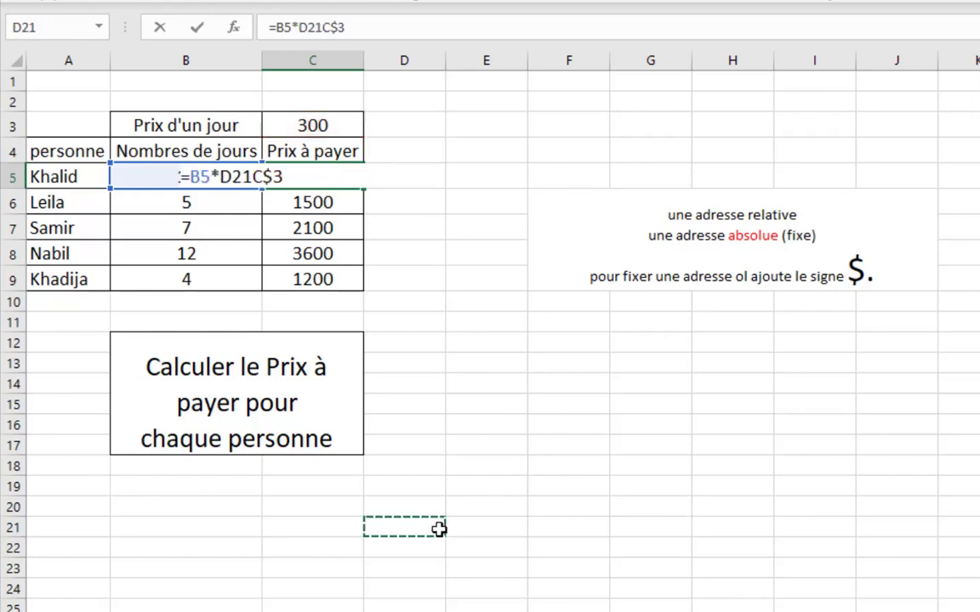
pyautogui.press('BackSpace')
pyautogui.press('BackSpace')
pyautogui.press('BackSpace')
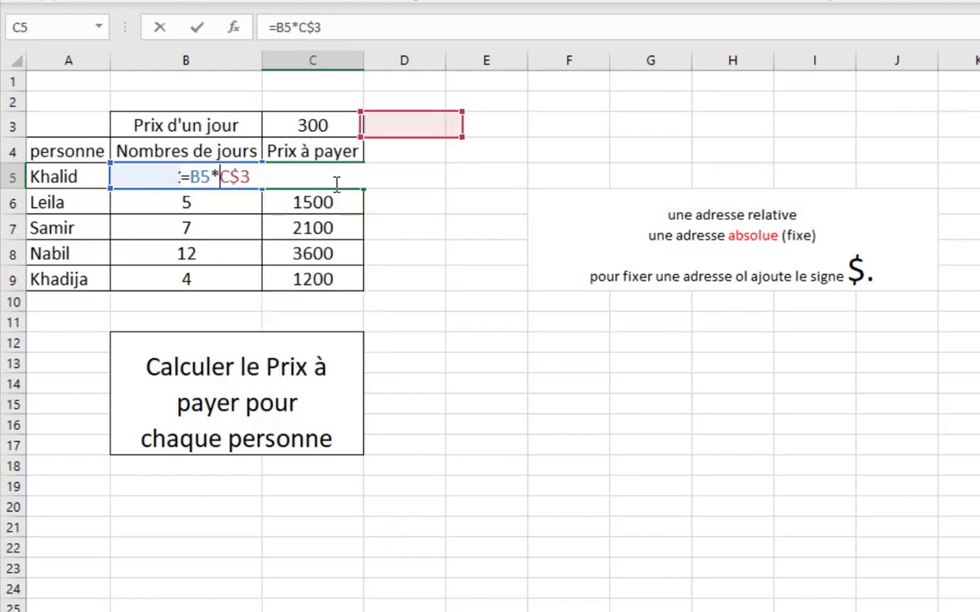
pyautogui.press('Return')
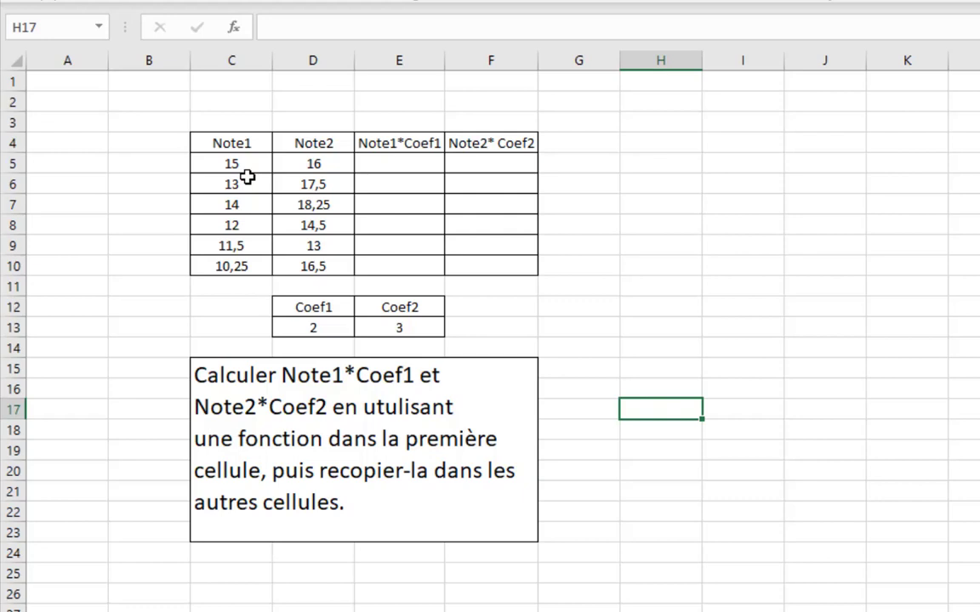
pyautogui.click(413, 161)
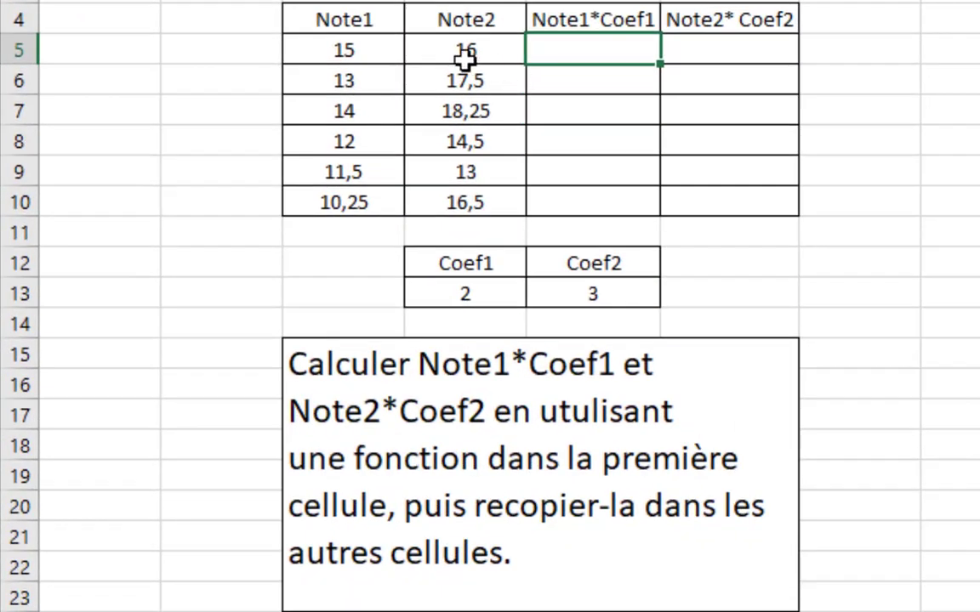
pyautogui.click(458, 266)
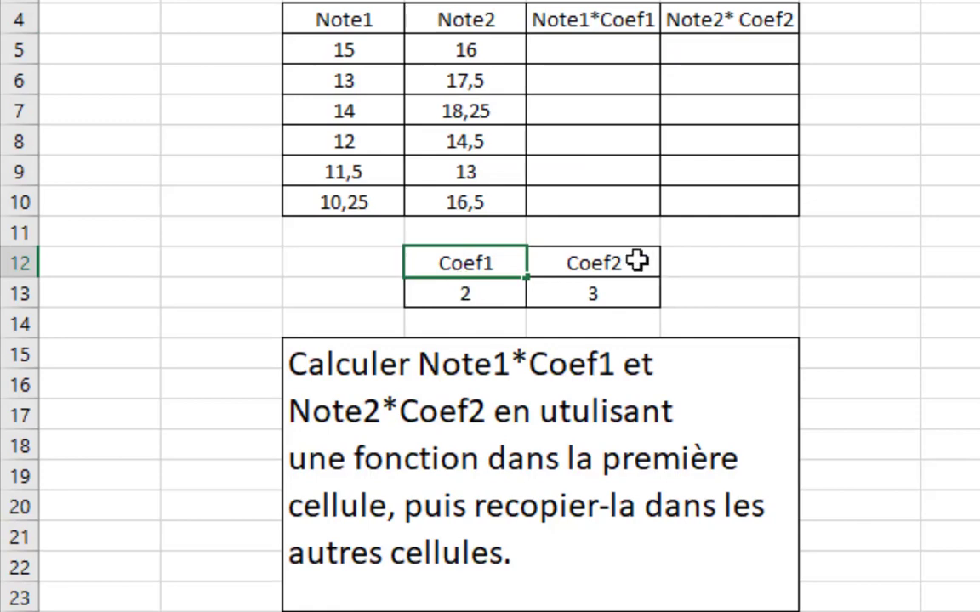
pyautogui.moveTo(634, 258); pyautogui.dragTo(634, 294)
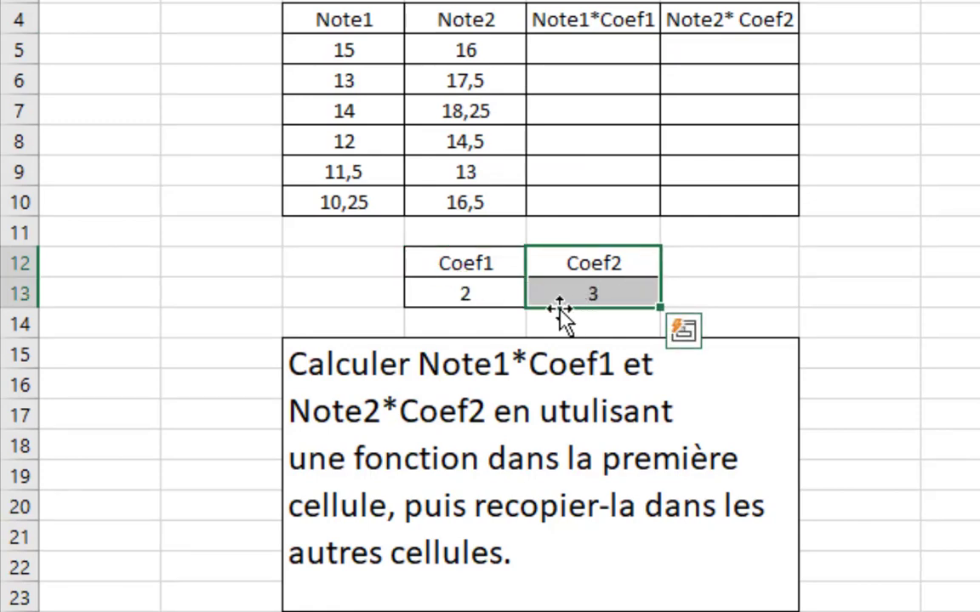
pyautogui.click(587, 53)
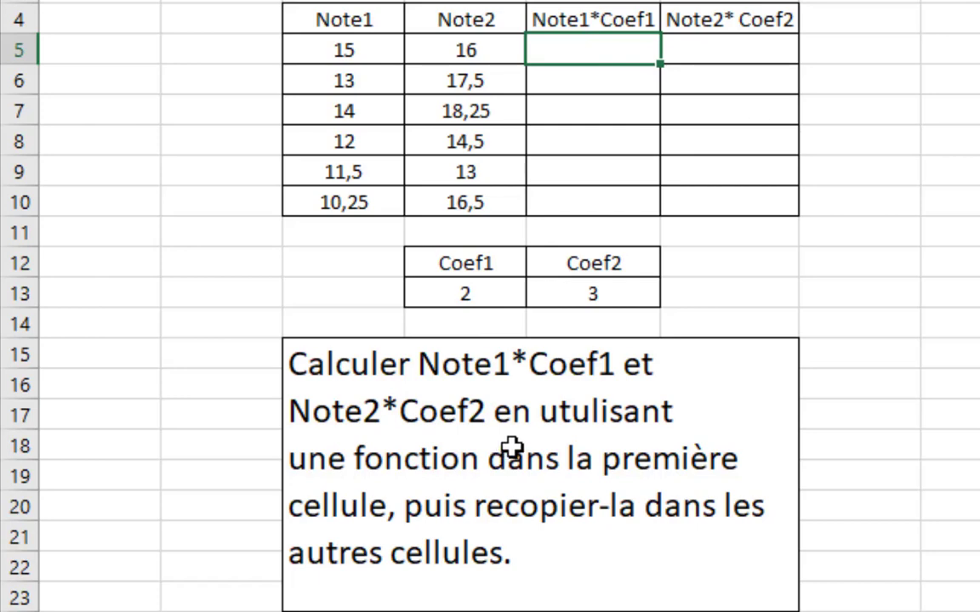
pyautogui.click(734, 53)
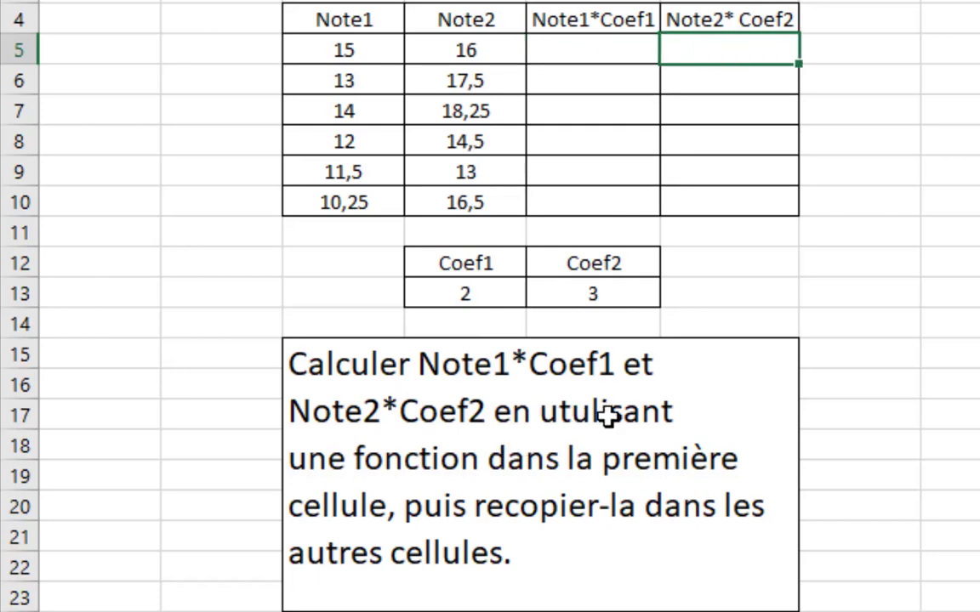
# - Correct the spelling of "utulisant" to "utilisant" in the exercise instructions below the coefficient table
pyautogui.doubleClick(527, 391)
pyautogui.click(500, 413)
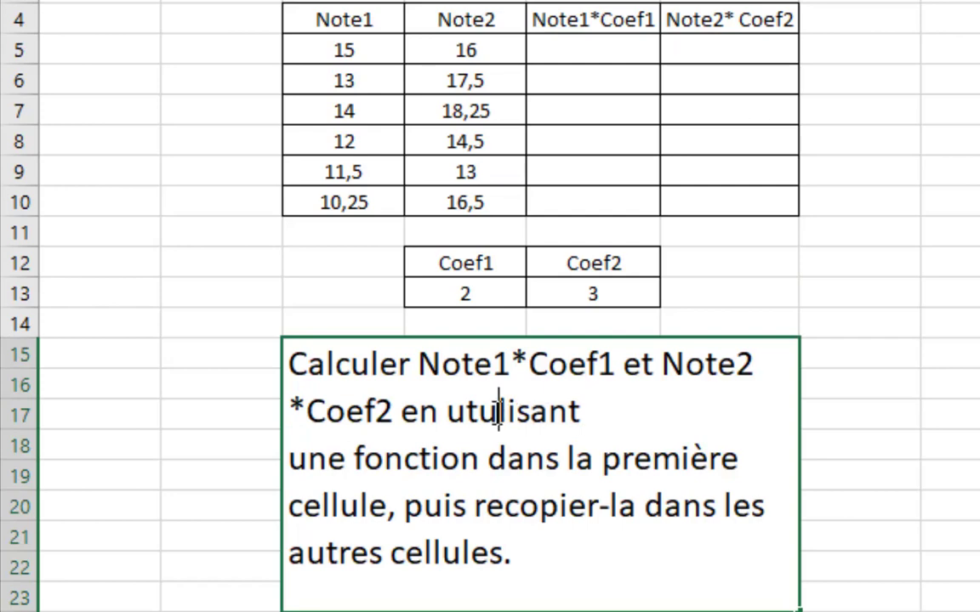
pyautogui.press('BackSpace')
pyautogui.write('i')
pyautogui.click(577, 460)
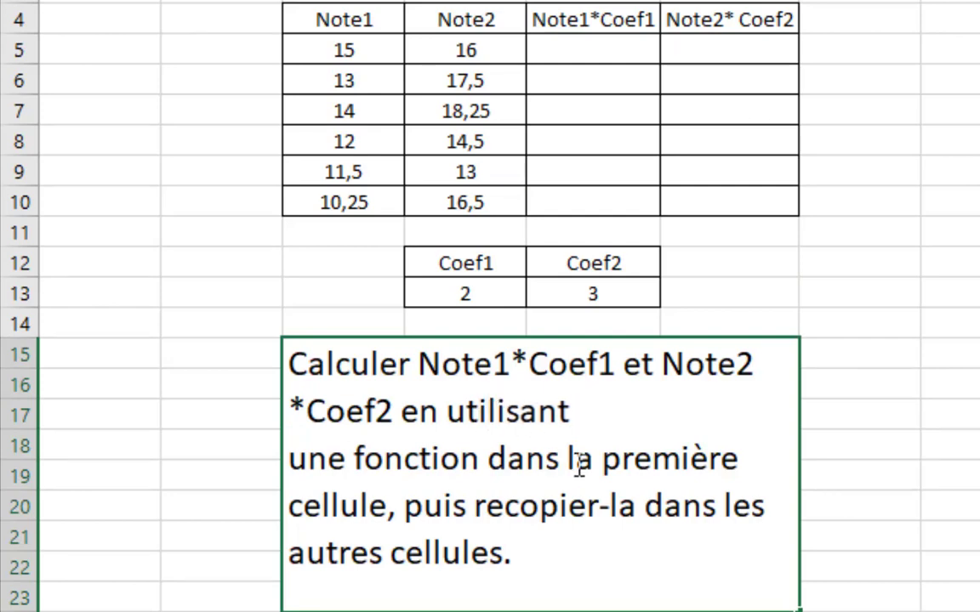
pyautogui.click(719, 140)
# - Review the result ranges E5:E10 and F5:F10 and the coefficient cells D13 and E13 that the exercise uses
pyautogui.click(734, 49)
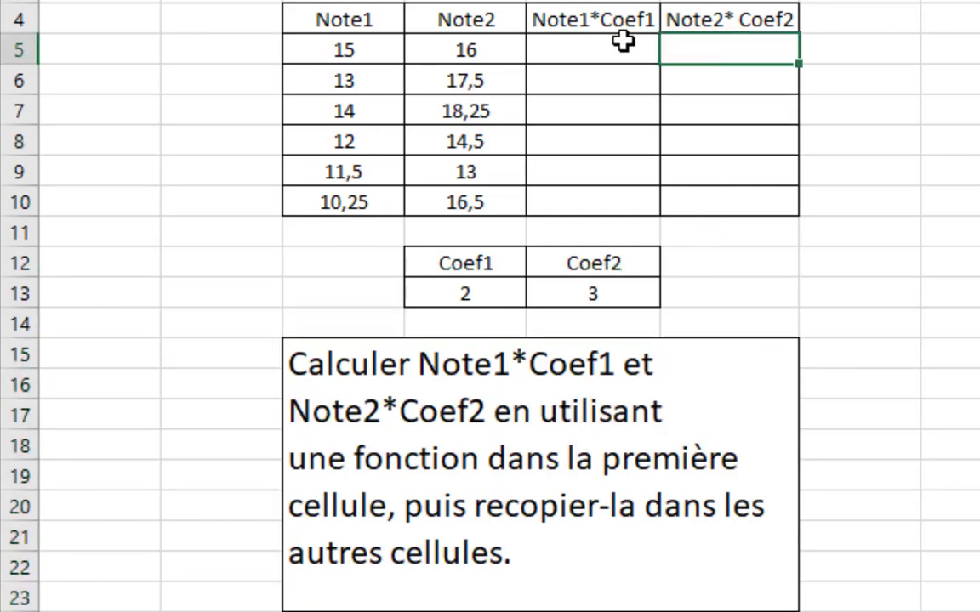
pyautogui.click(594, 53)
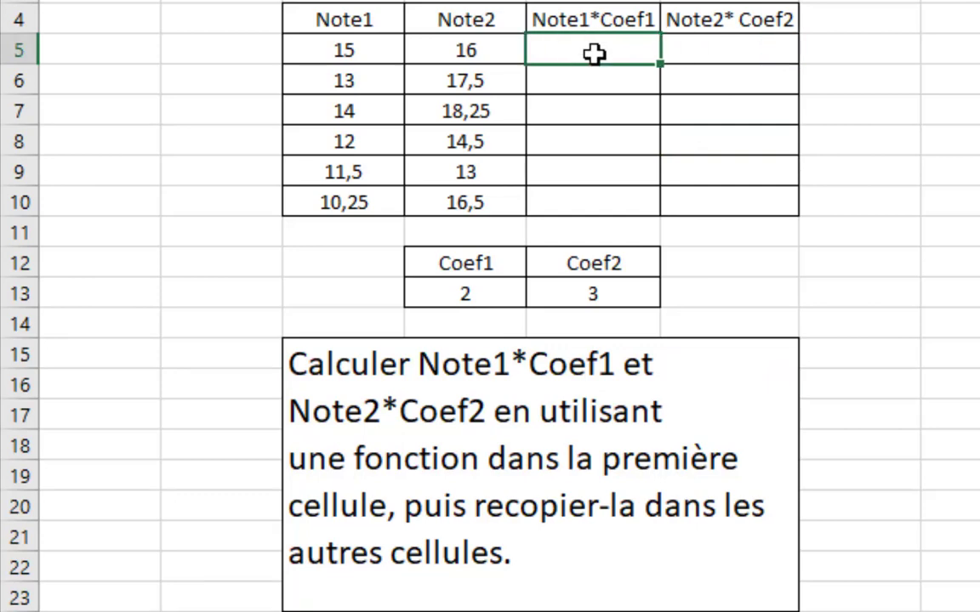
pyautogui.click(752, 56)
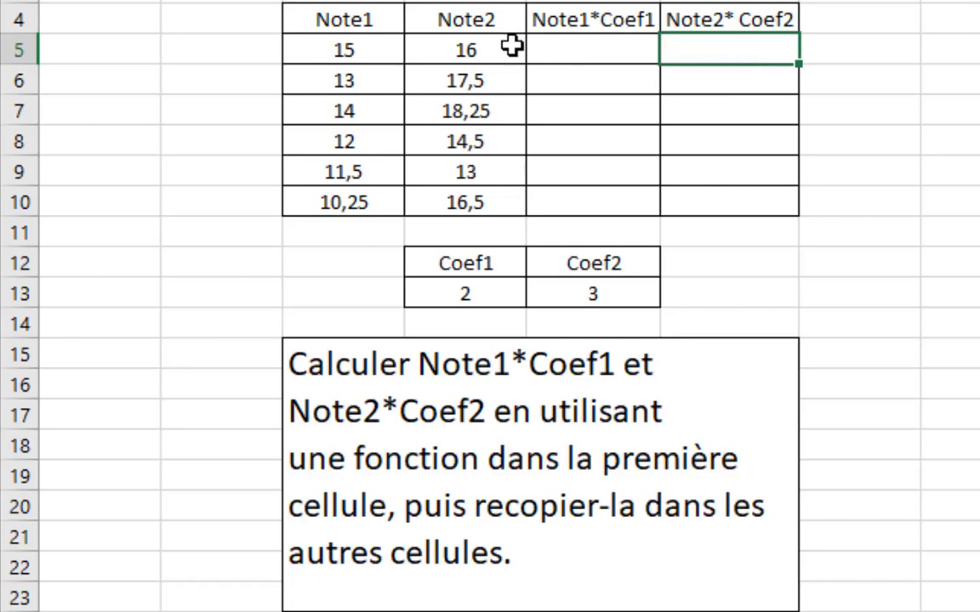
pyautogui.click(633, 46)
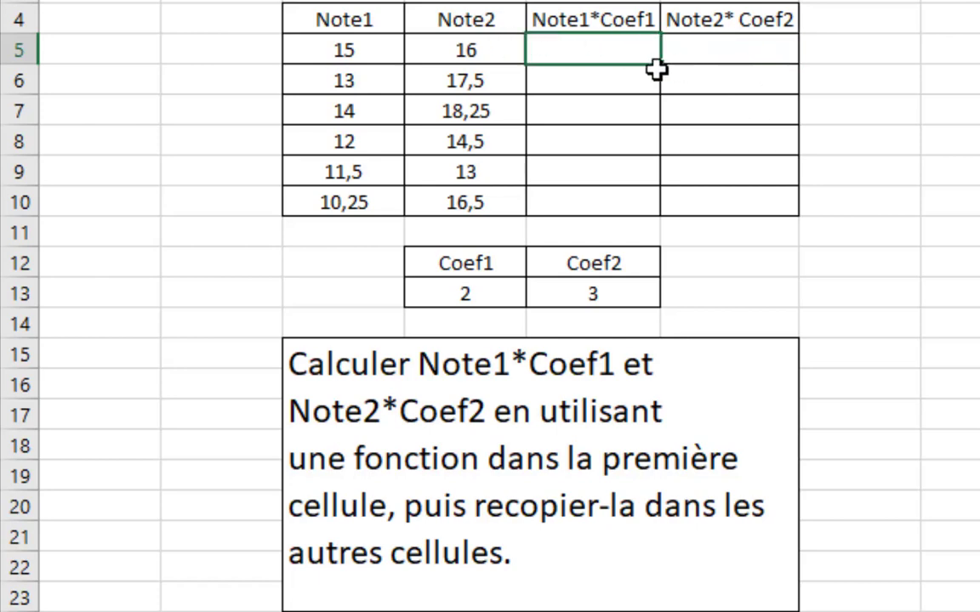
pyautogui.moveTo(659, 66); pyautogui.dragTo(656, 212)
pyautogui.click(757, 45)
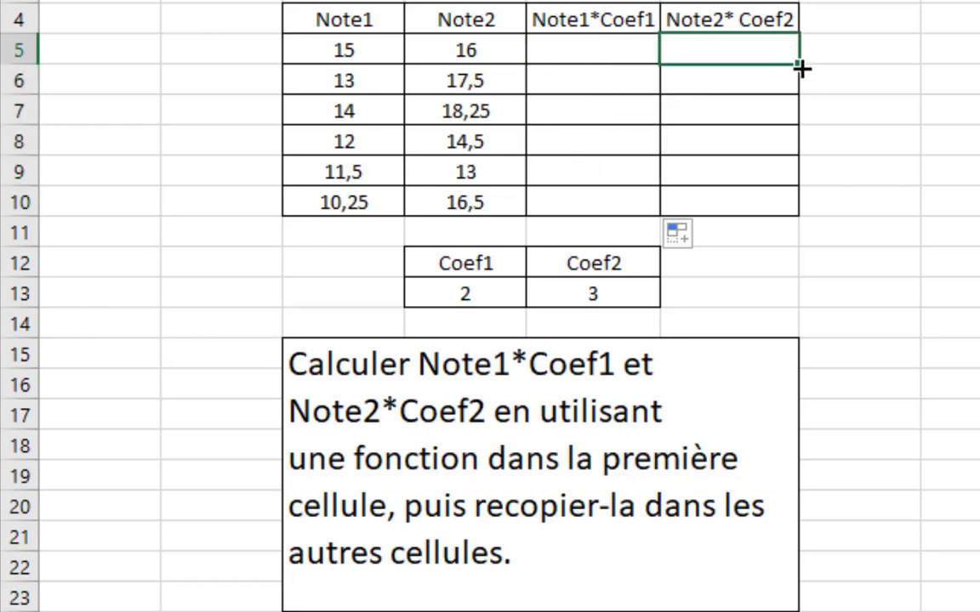
pyautogui.moveTo(803, 68); pyautogui.dragTo(781, 222)
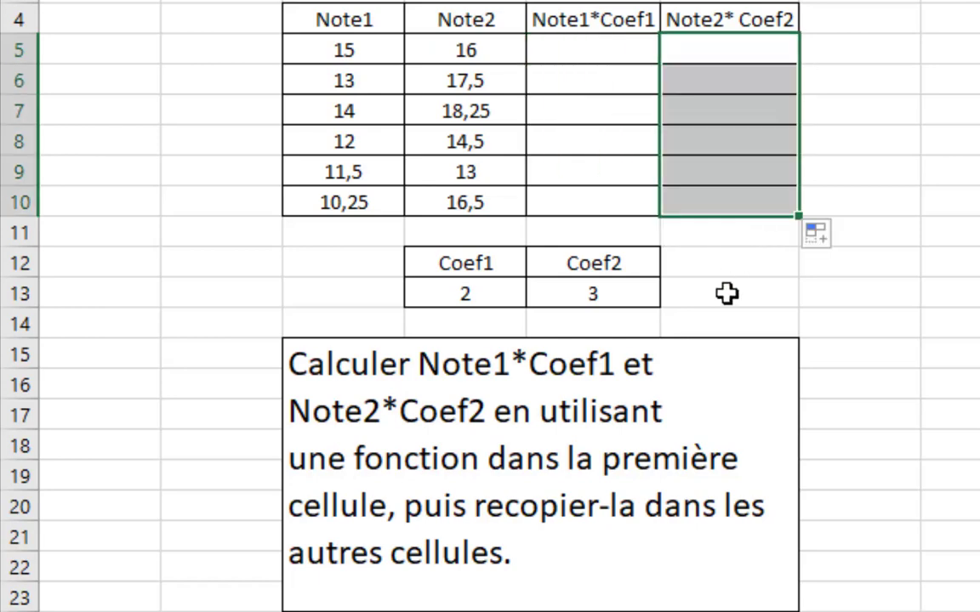
pyautogui.click(727, 291)
pyautogui.click(472, 294)
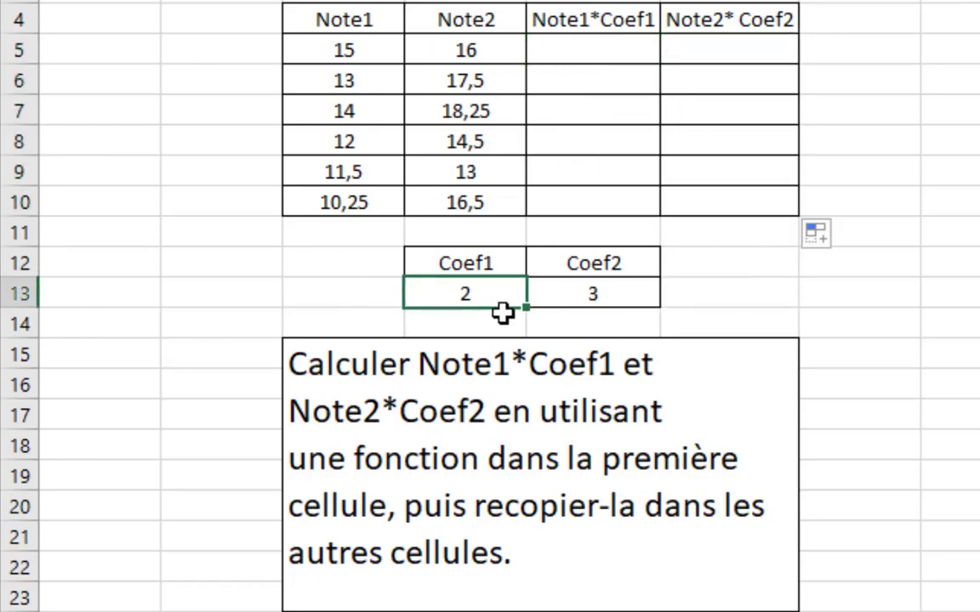
pyautogui.click(587, 296)
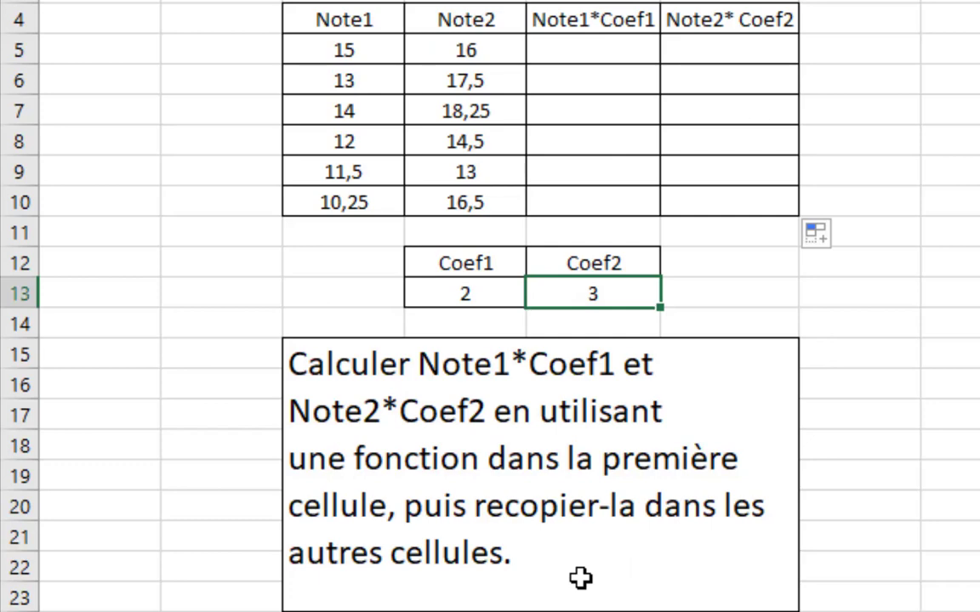
pyautogui.click(956, 505)
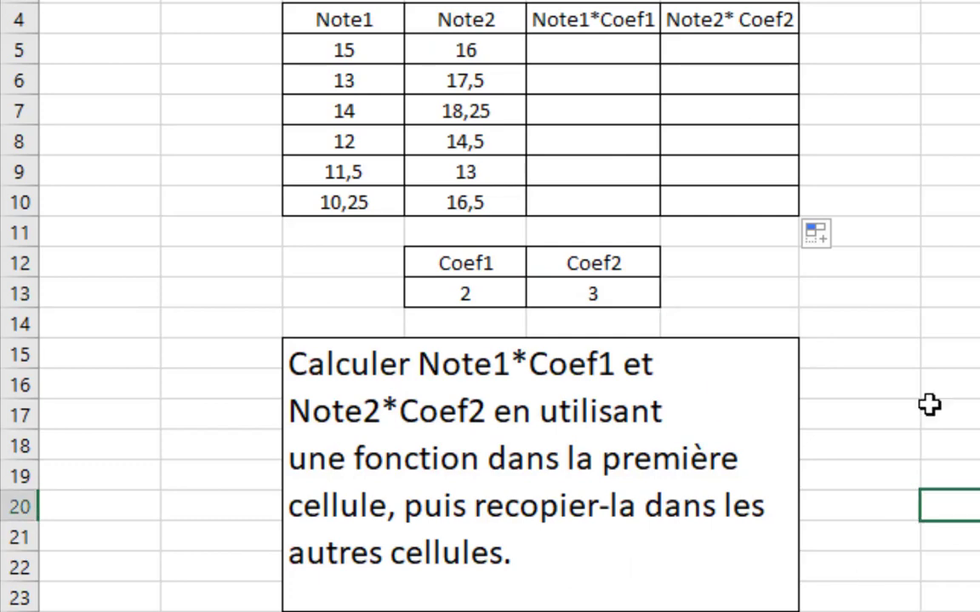
# - Enter =produit(C5;D13) in E5 for Note1*Coef1 and fill it down through E10
pyautogui.click(561, 48)
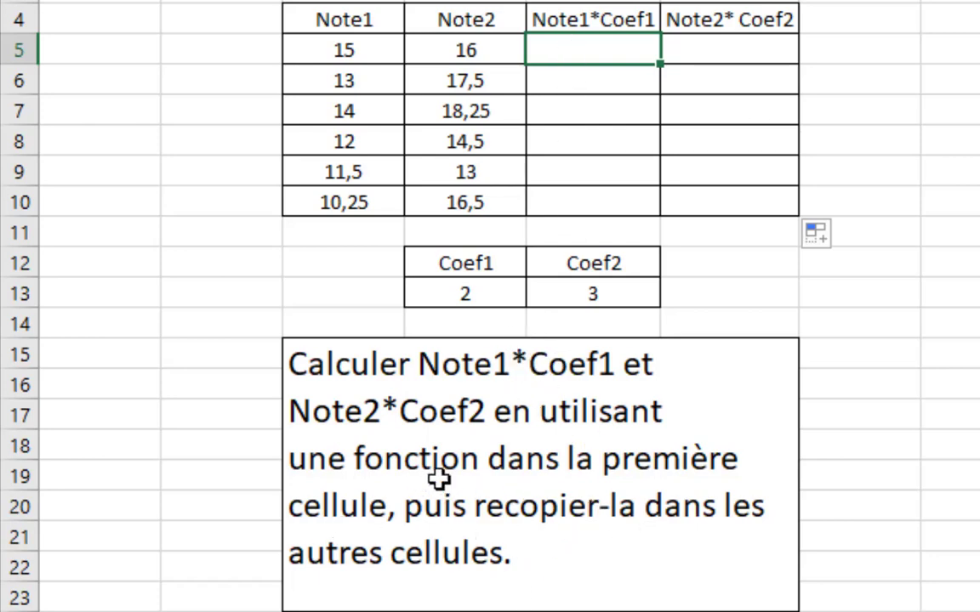
pyautogui.write('=')
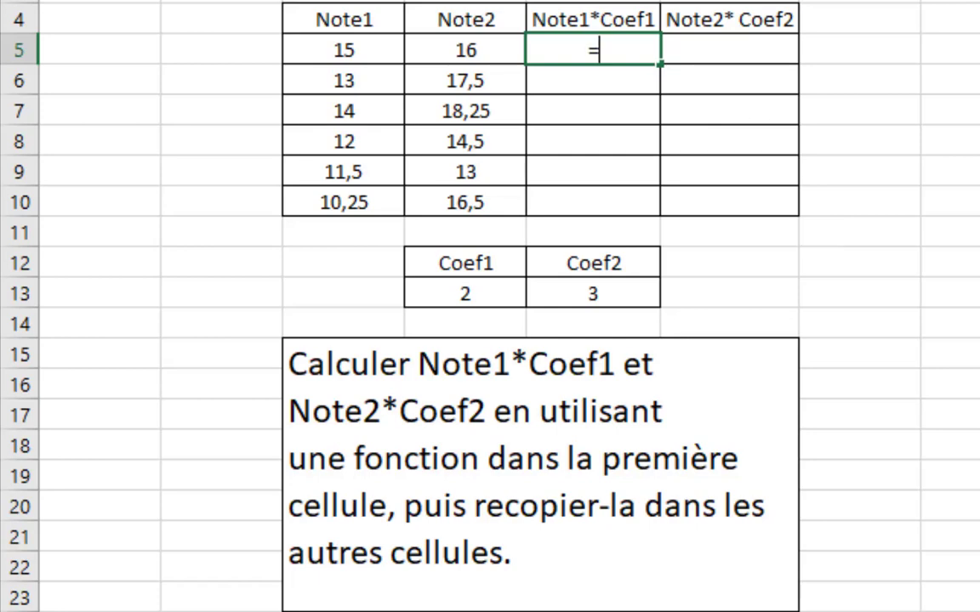
pyautogui.write('produi')
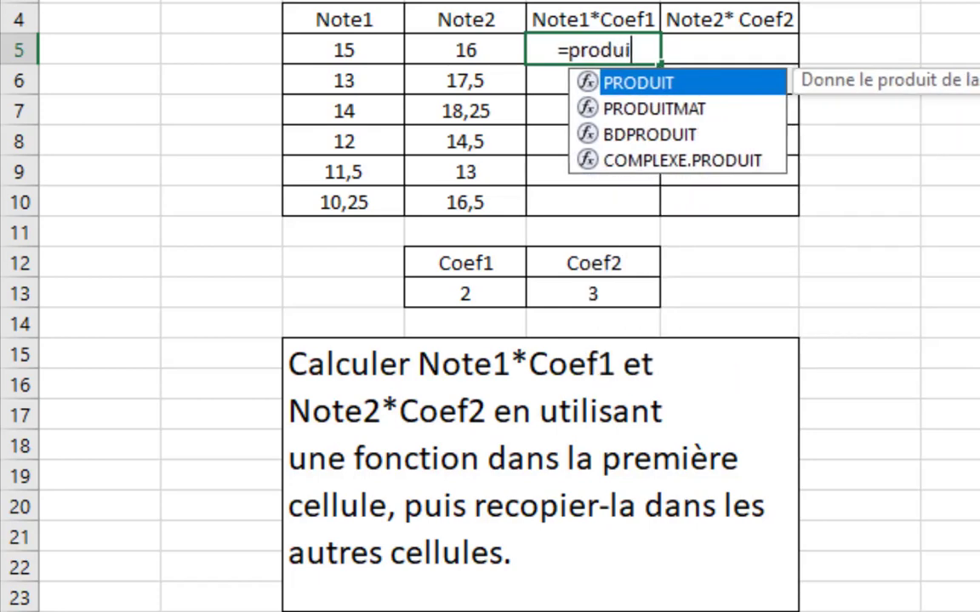
pyautogui.write('t(')
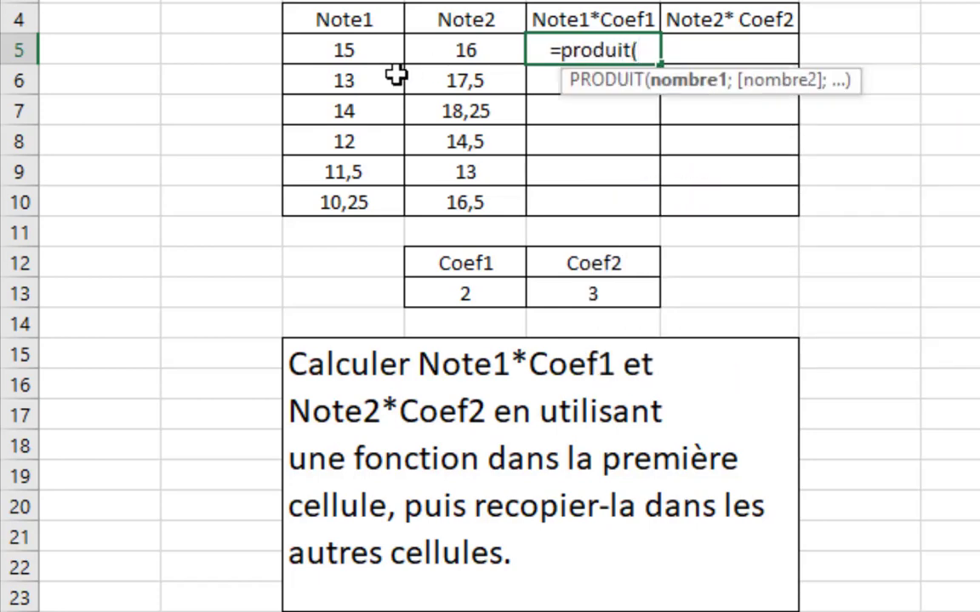
pyautogui.click(340, 48)
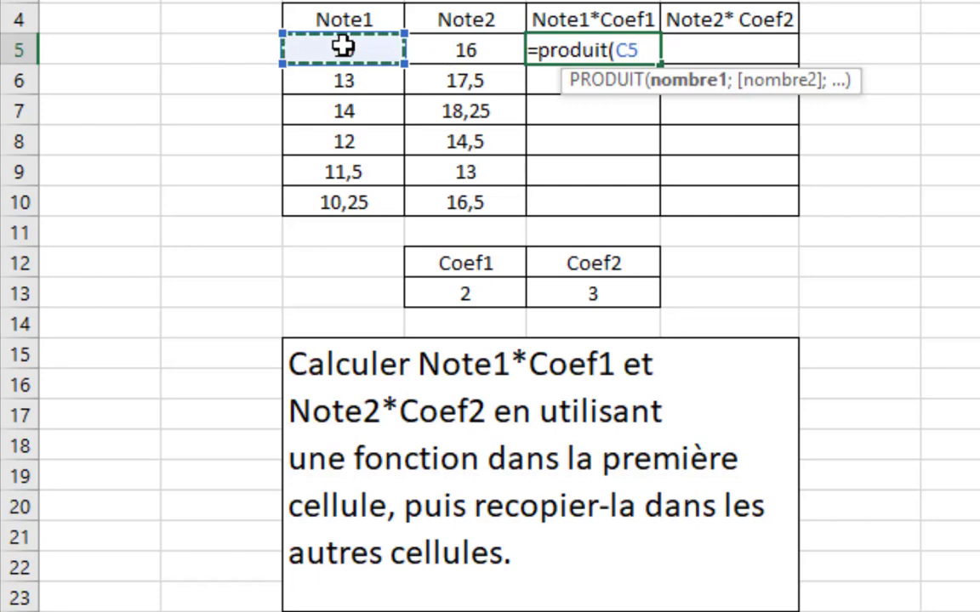
pyautogui.write(';')
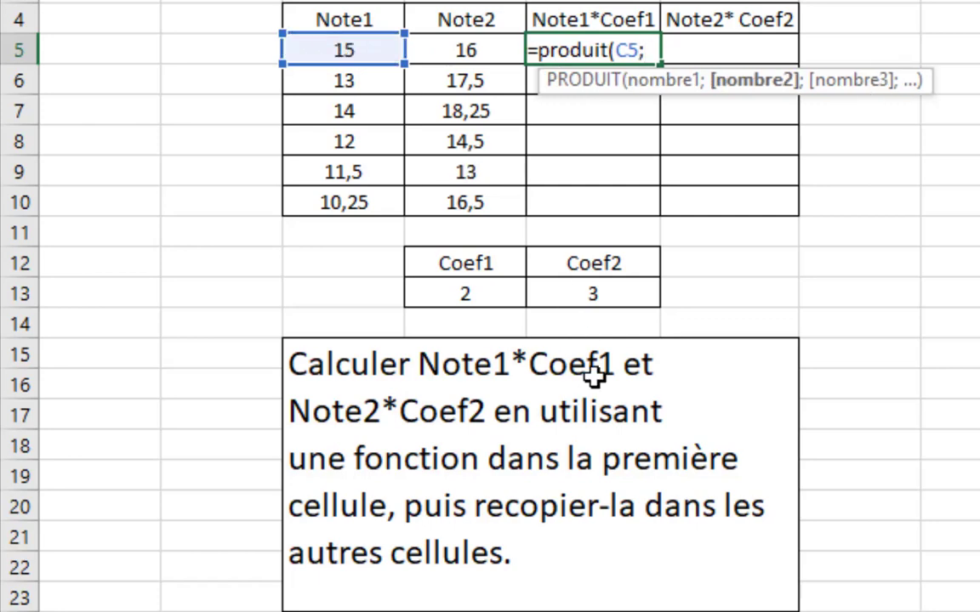
pyautogui.click(486, 294)
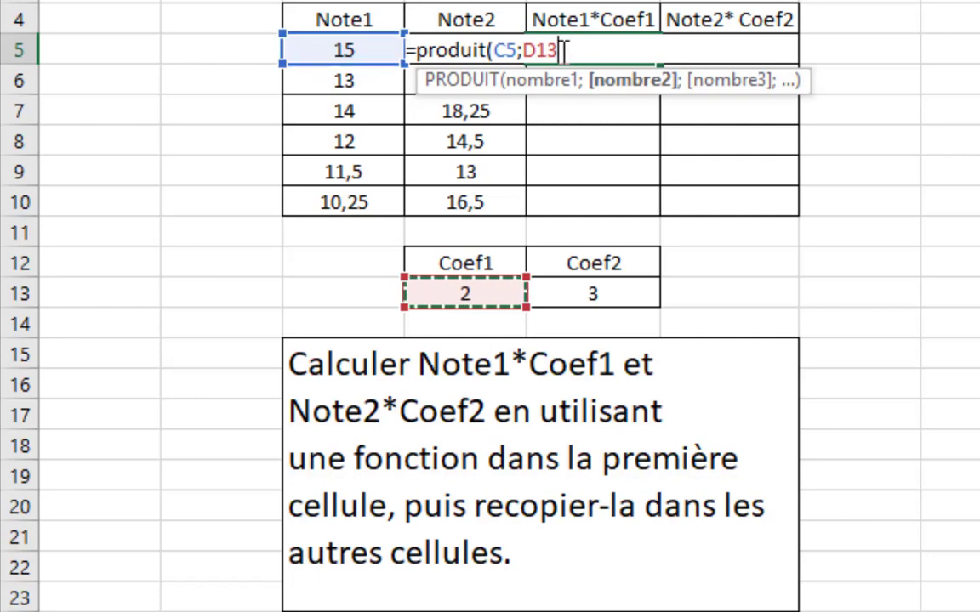
pyautogui.write(')')
pyautogui.press('Return')
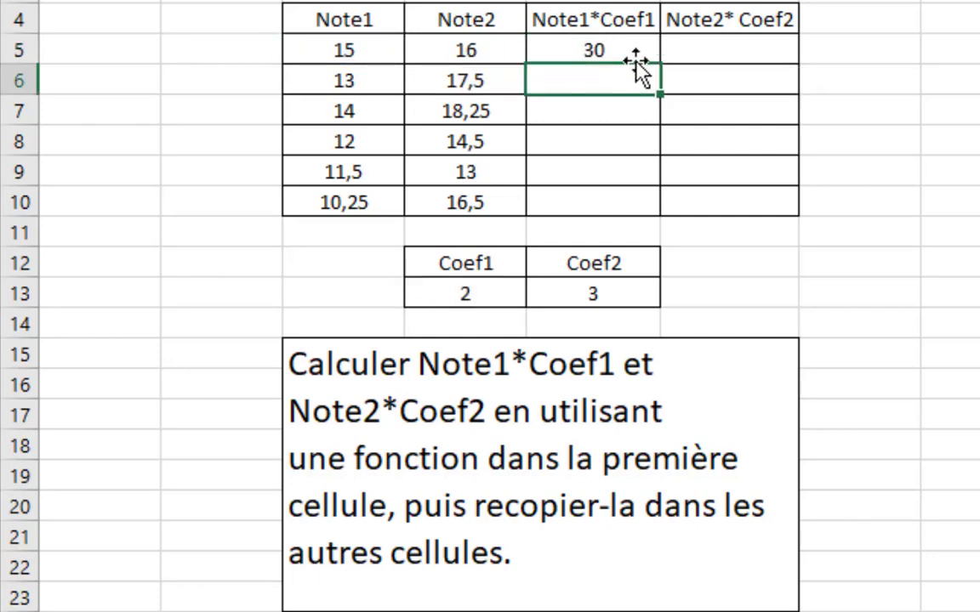
pyautogui.click(625, 55)
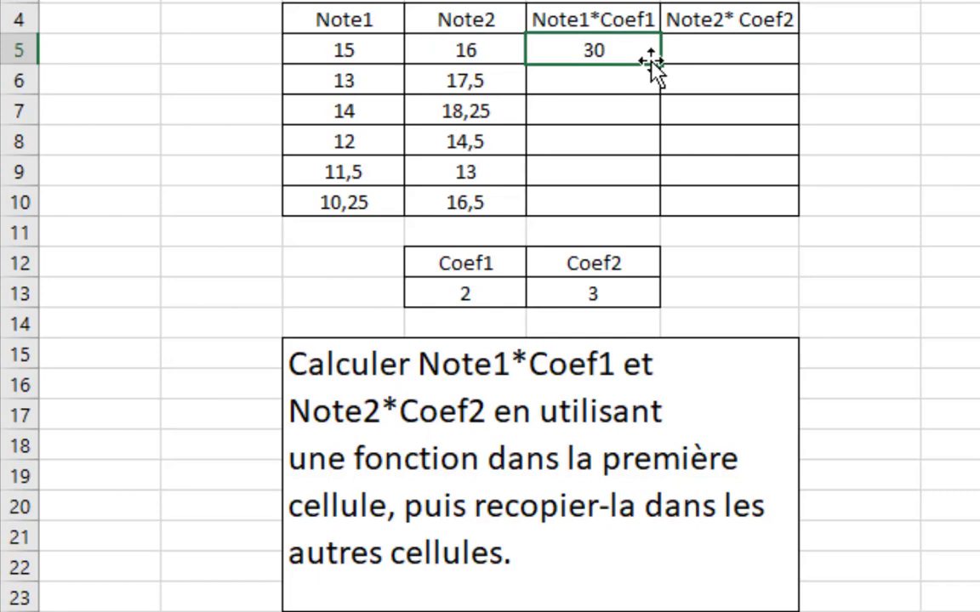
pyautogui.moveTo(665, 65); pyautogui.dragTo(663, 221)
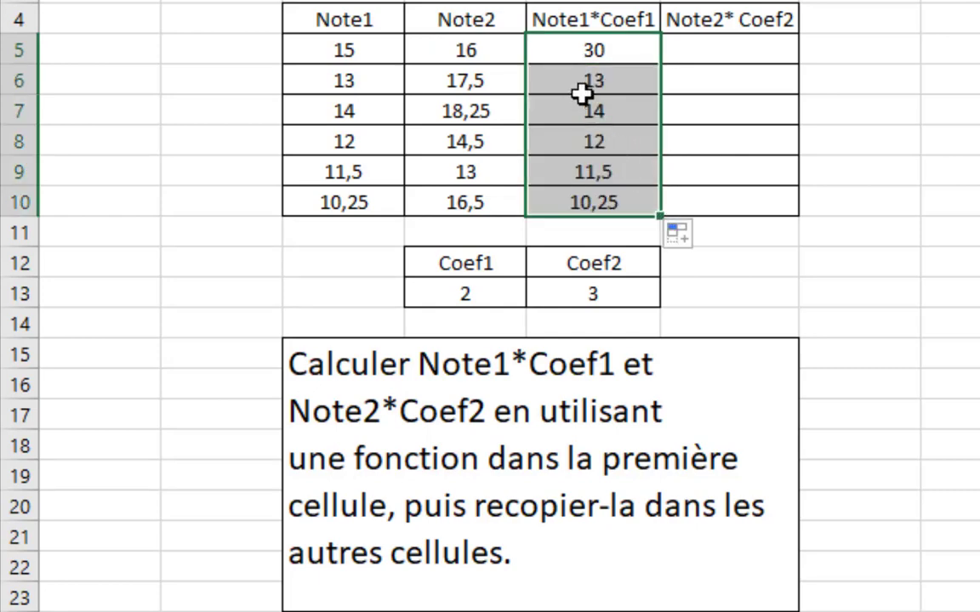
# - Check the PRODUIT formula in E5, then clear the copied Note1*Coef1 results below it
pyautogui.doubleClick(586, 46)
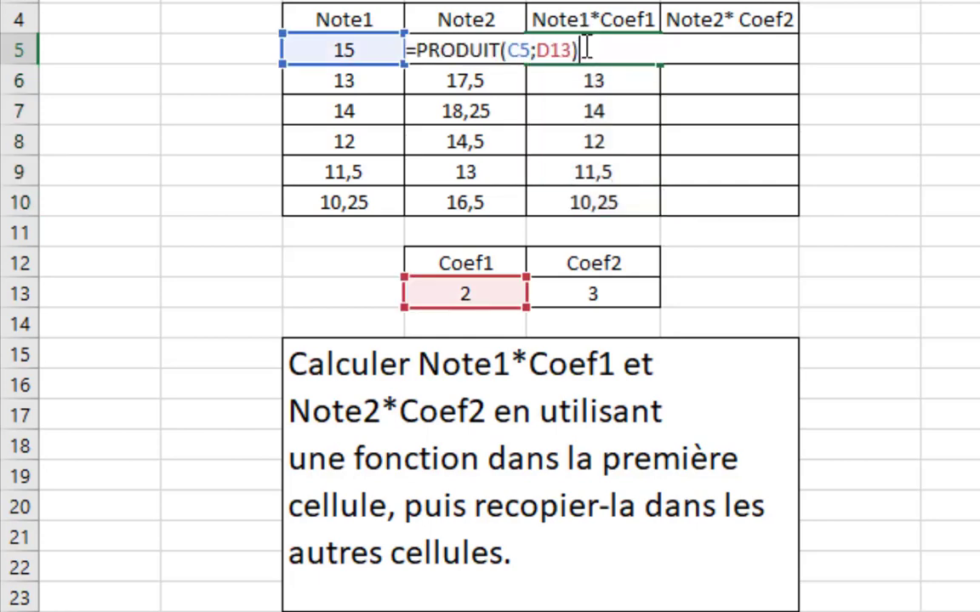
pyautogui.press('Return')
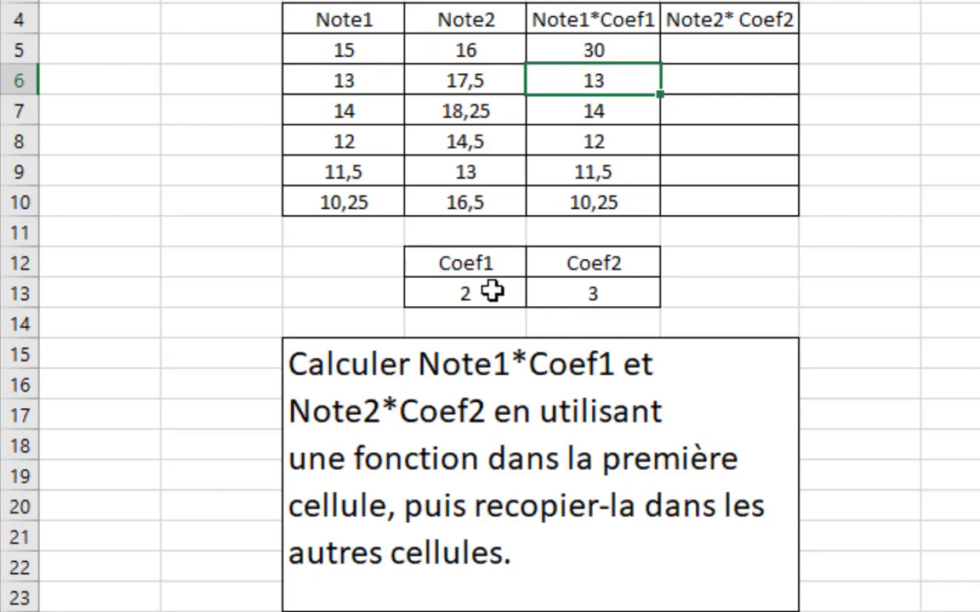
pyautogui.moveTo(619, 68); pyautogui.dragTo(630, 195)
pyautogui.press('Delete')
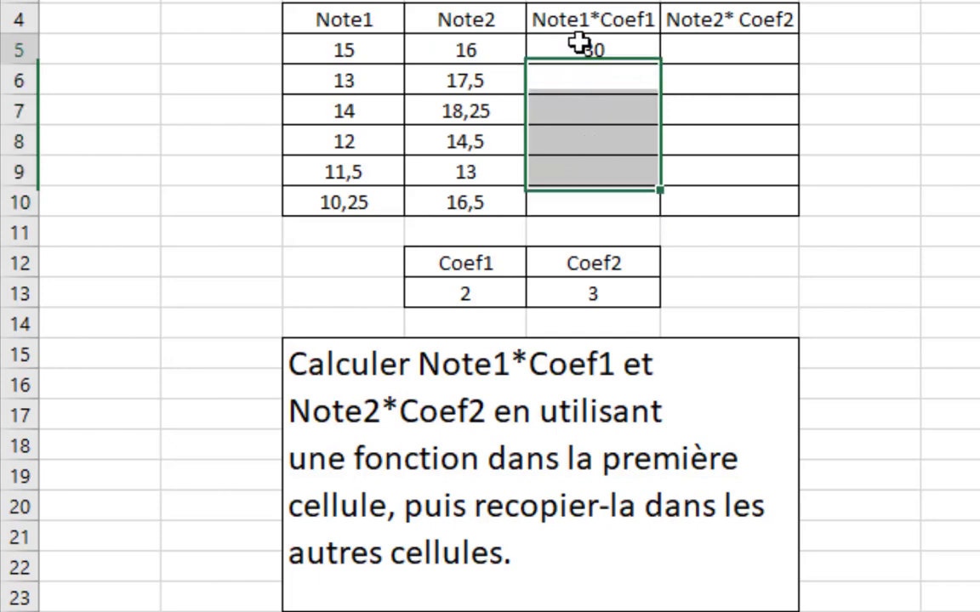
# - Fix the coefficient's row in the E5 formula so that it reads =PRODUIT(C5;D$13)
pyautogui.doubleClick(578, 42)
pyautogui.click(553, 52)
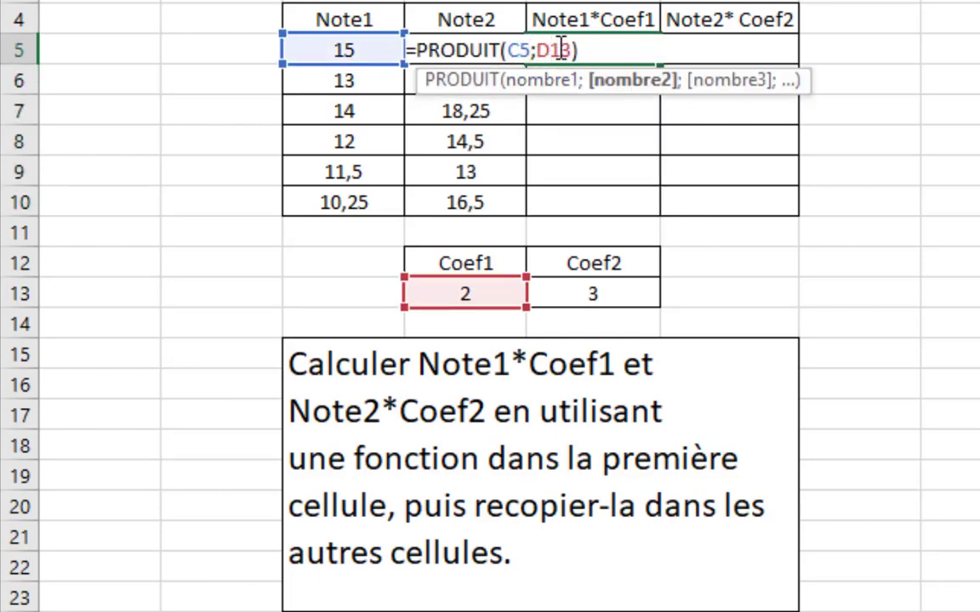
pyautogui.write('$')
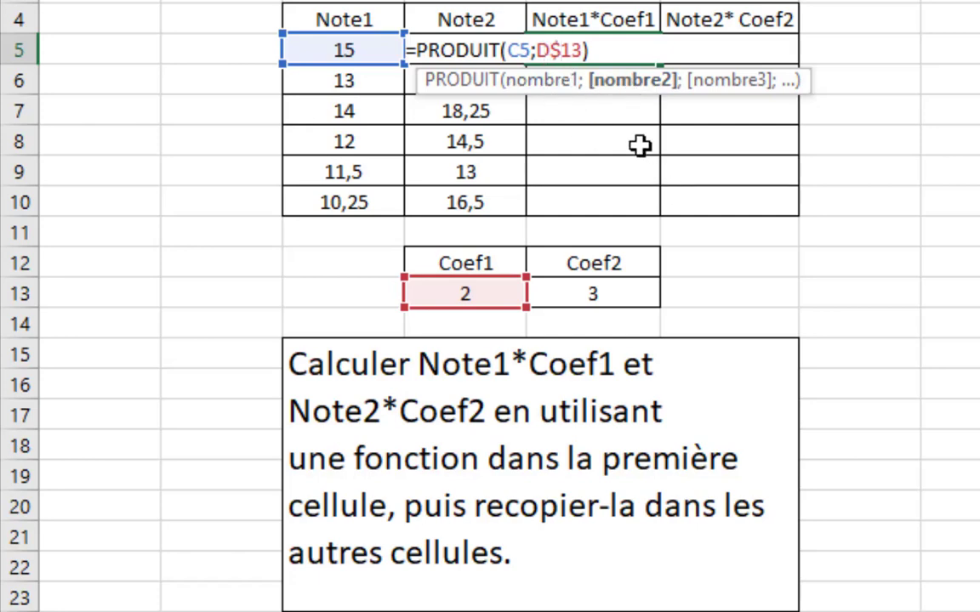
pyautogui.press('Return')
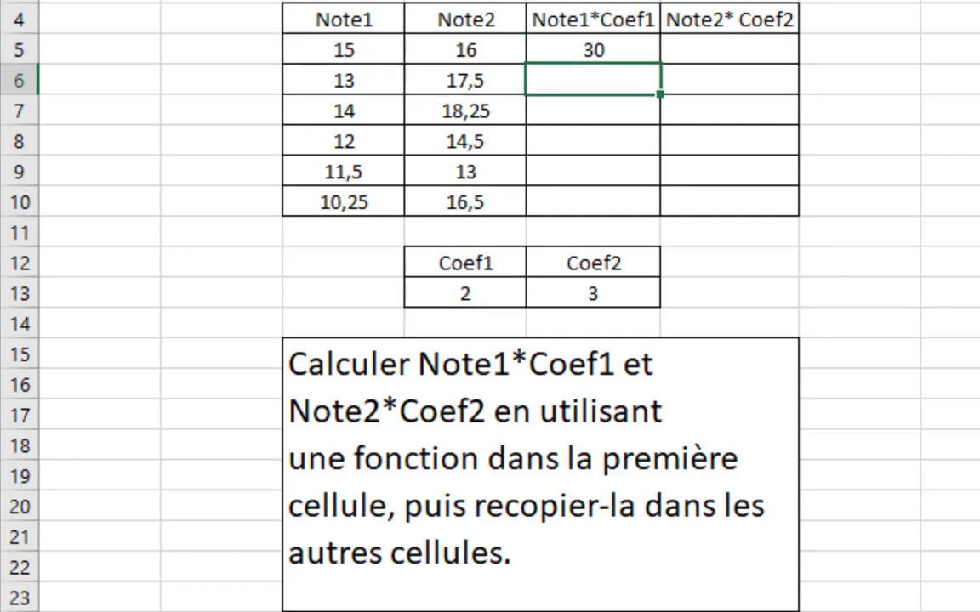
# - Search Windows for "clavier" and open the Clavier visuel on-screen keyboard to look at the $ character
pyautogui.press('super+s')
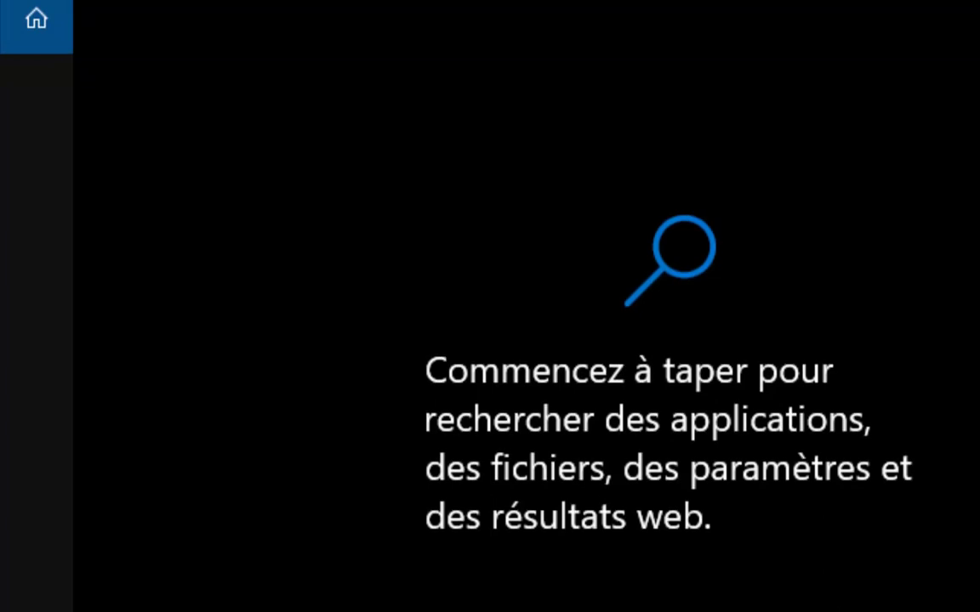
pyautogui.write('clavier')
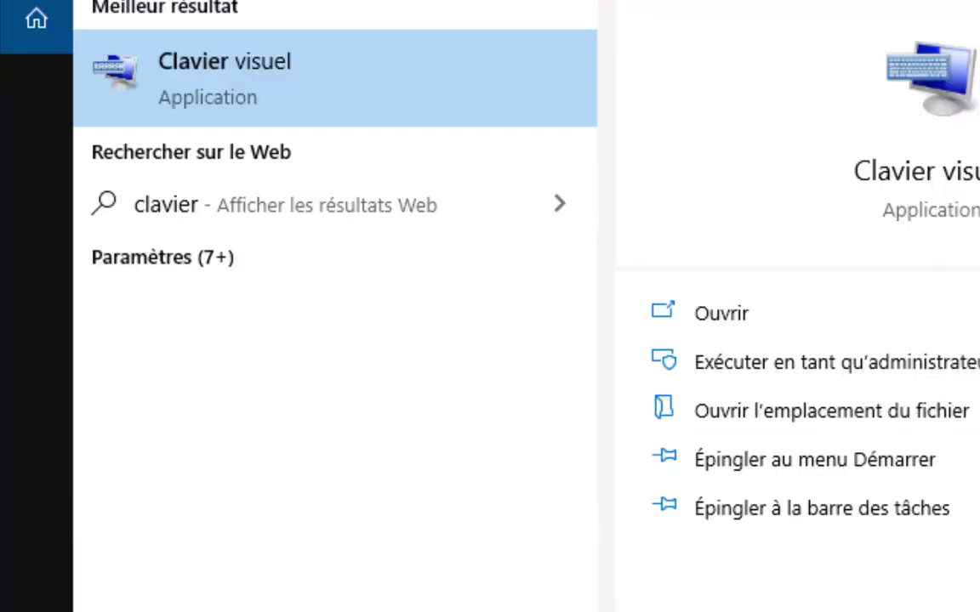
pyautogui.click(246, 78)
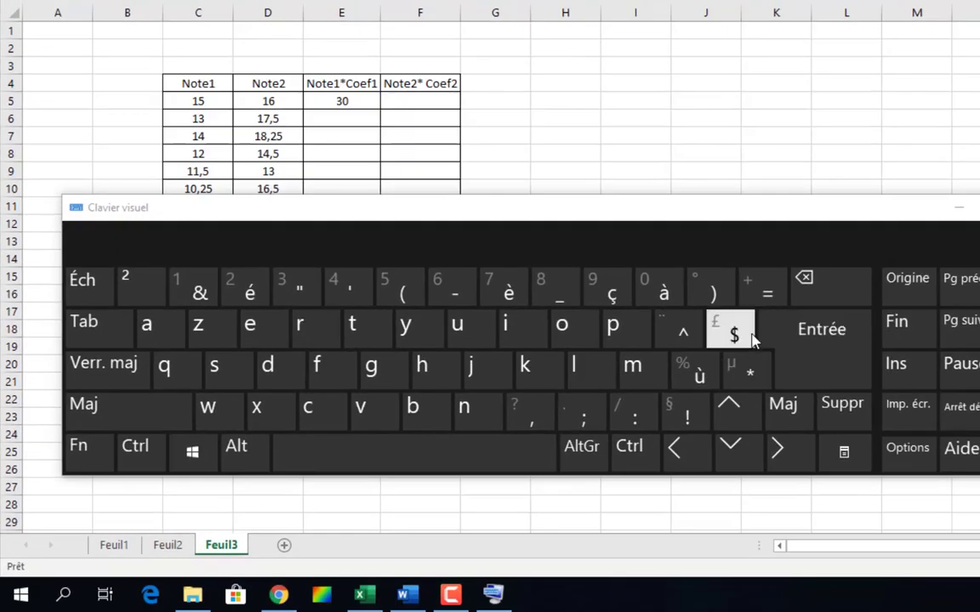
# - Remove the $ from D$13 in the E5 formula and reinsert it using the on-screen keyboard
pyautogui.click(345, 101)
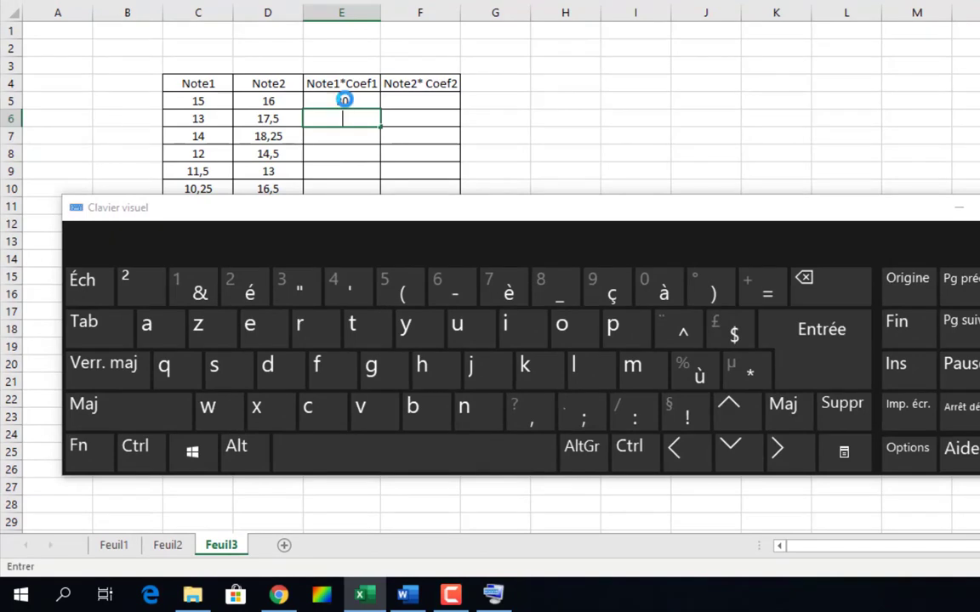
pyautogui.doubleClick(345, 100)
pyautogui.click(317, 101)
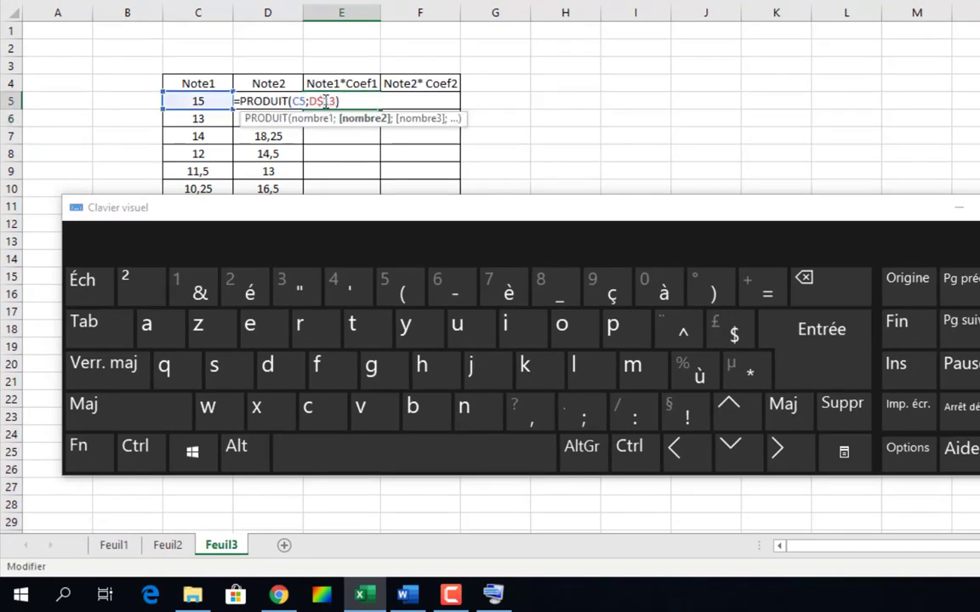
pyautogui.press('BackSpace')
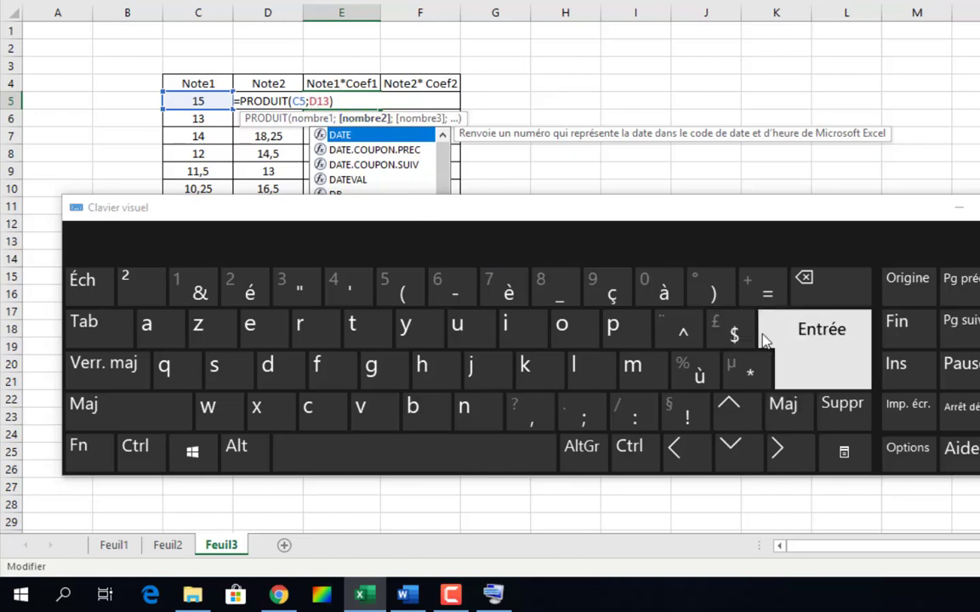
pyautogui.click(735, 336)
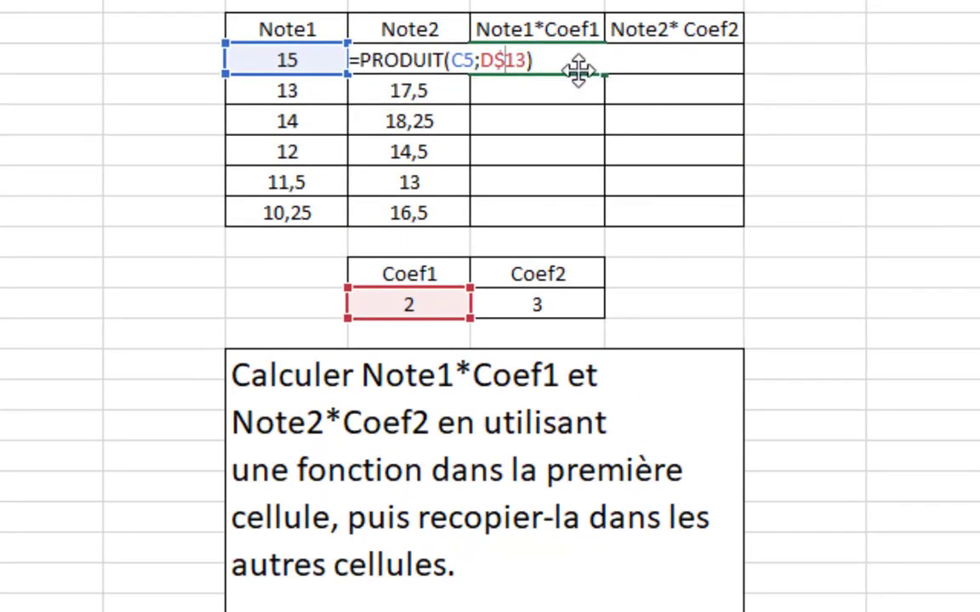
pyautogui.press('Return')
# - Fill the Note1*Coef1 formula from E5 down through E10
pyautogui.click(568, 57)
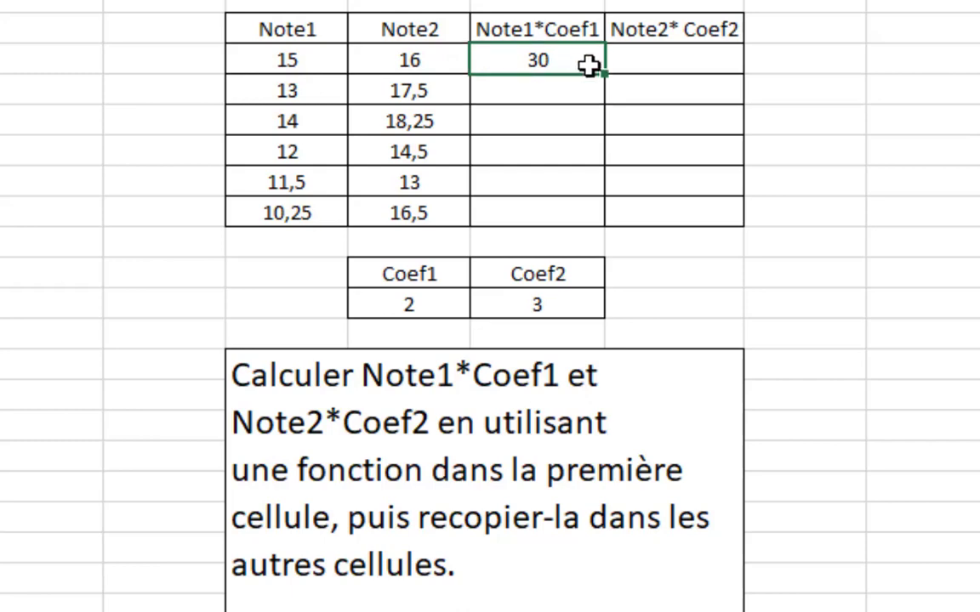
pyautogui.moveTo(606, 74); pyautogui.dragTo(589, 239)
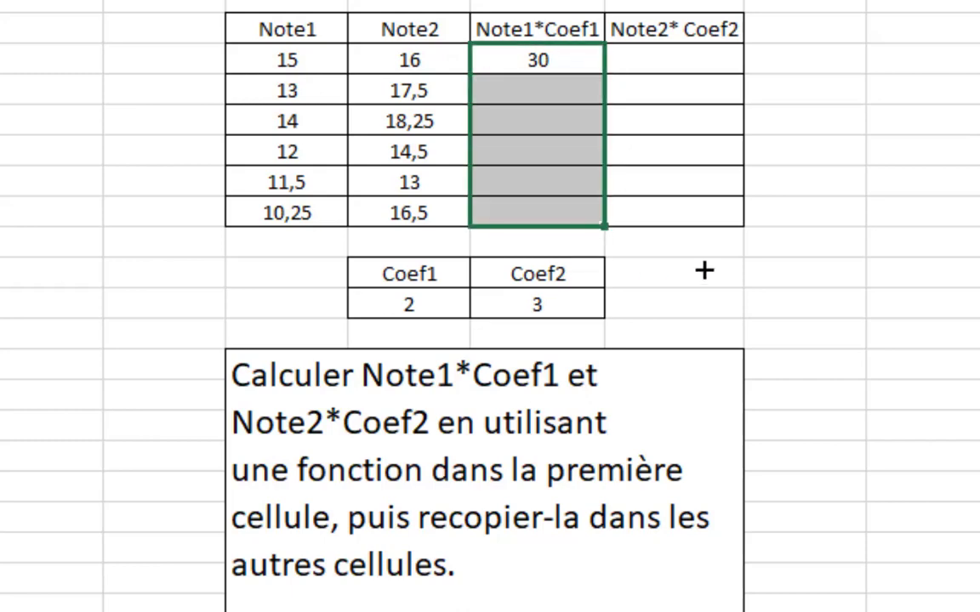
pyautogui.moveTo(705, 270); pyautogui.dragTo(704, 268)
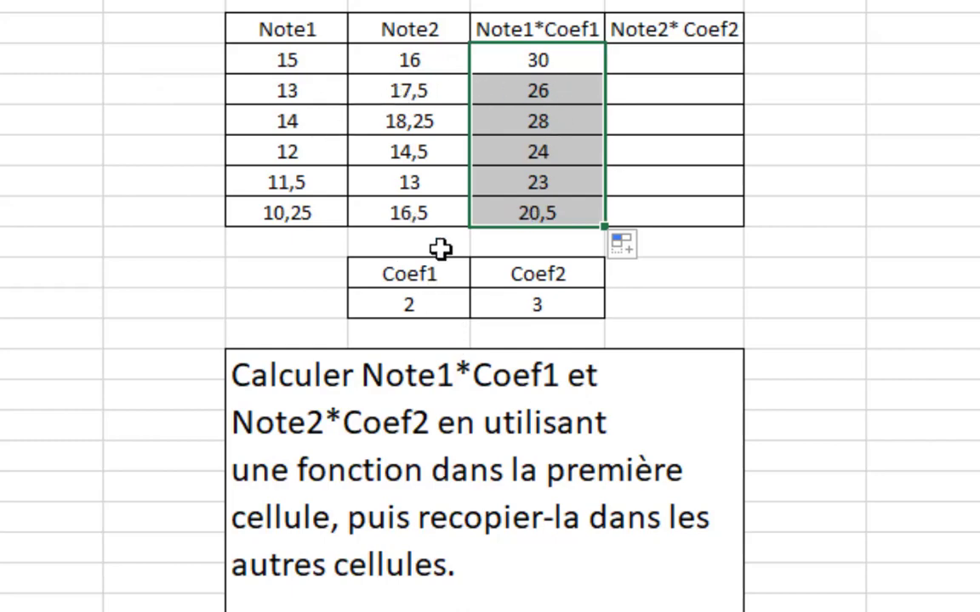
# - Enter =produit(D5;E$13) in F5 for Note2*Coef2 and fill it down through F10
pyautogui.click(694, 57)
pyautogui.write('=')
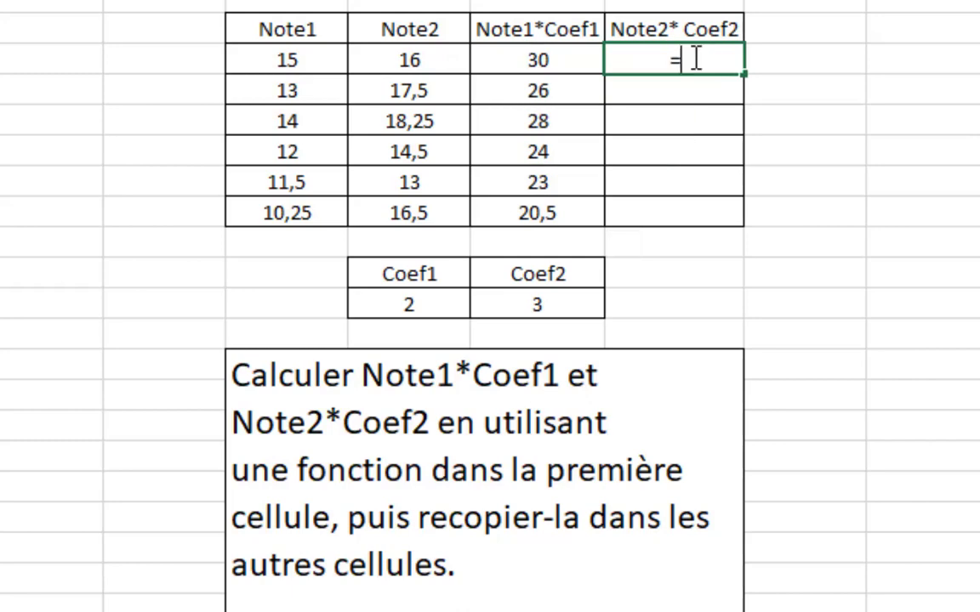
pyautogui.write('produit(')
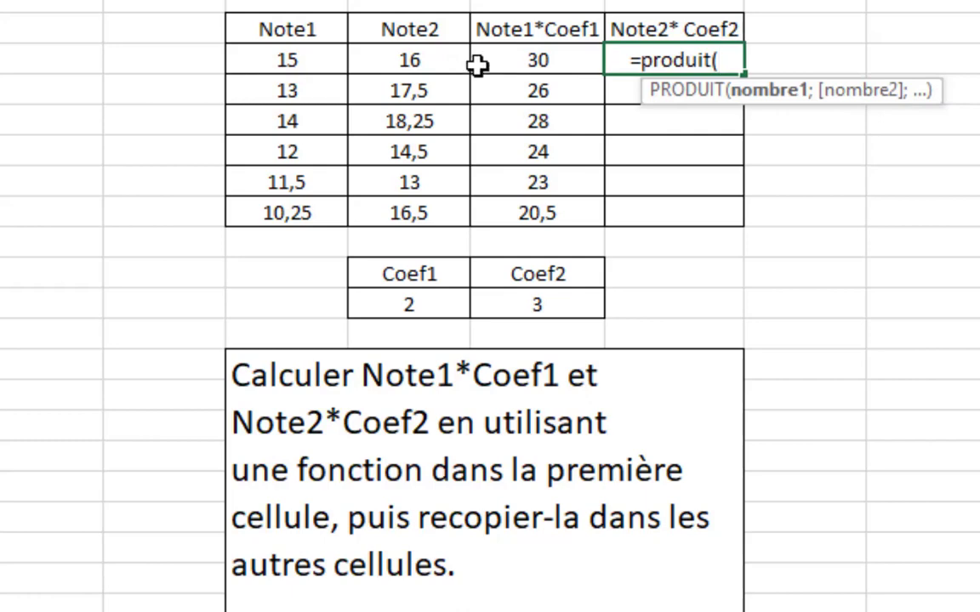
pyautogui.click(433, 59)
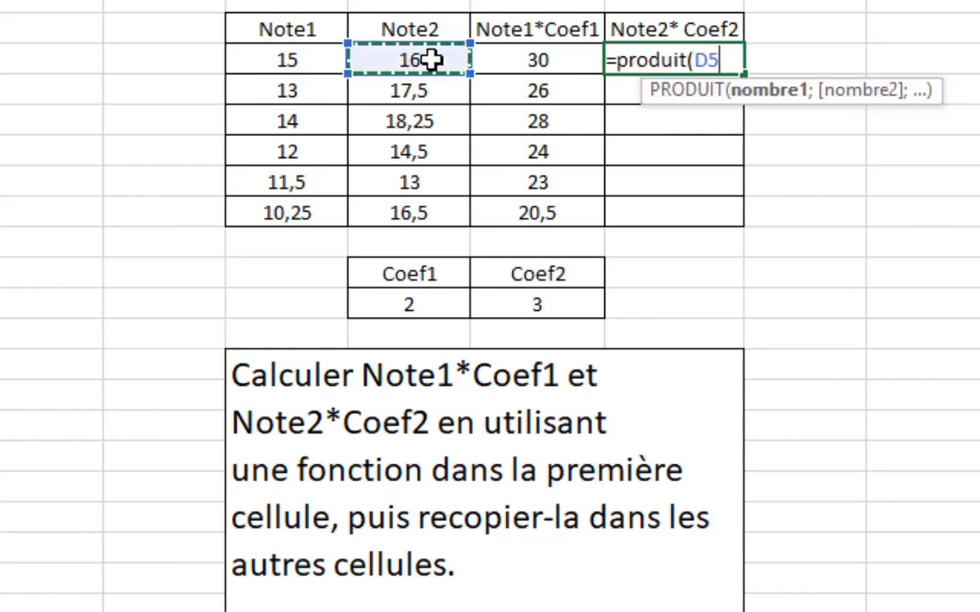
pyautogui.write(';')
pyautogui.click(585, 310)
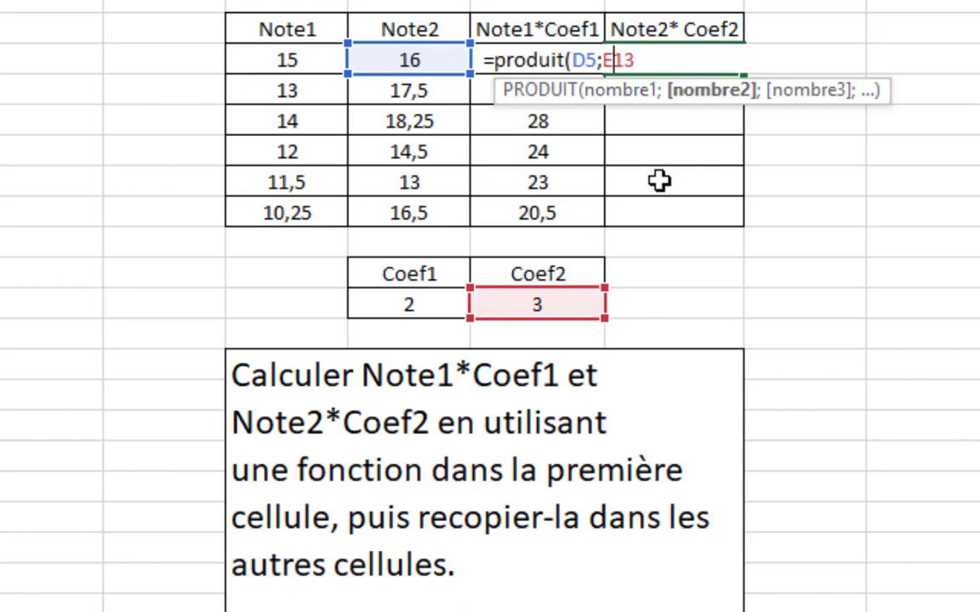
pyautogui.press('Return')
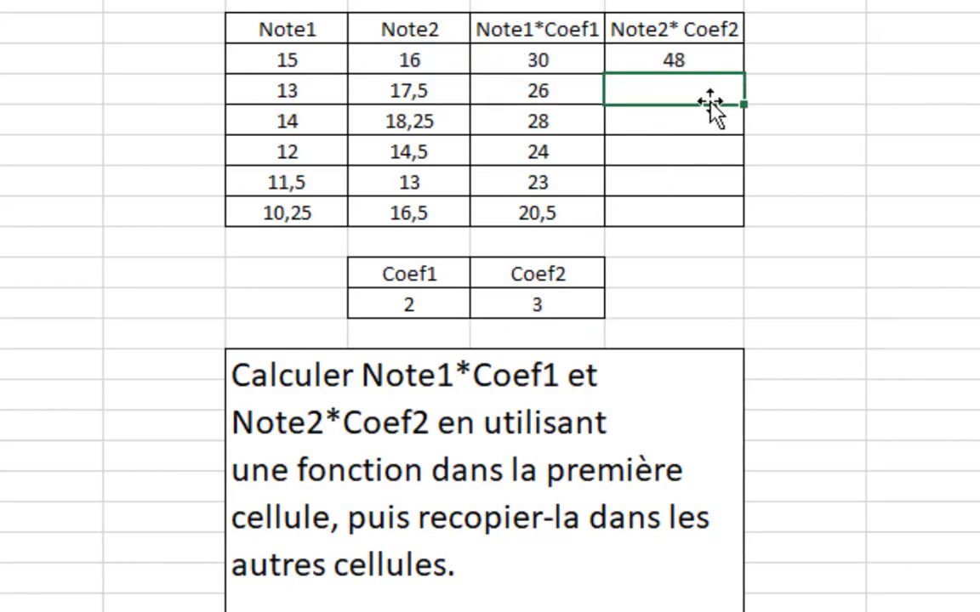
pyautogui.click(660, 56)
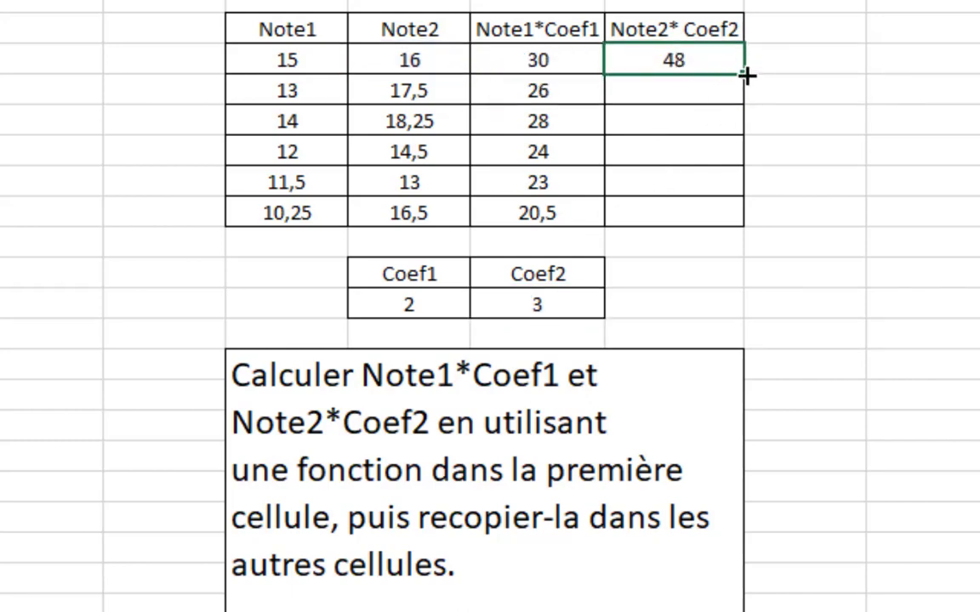
pyautogui.moveTo(745, 77); pyautogui.dragTo(770, 227)
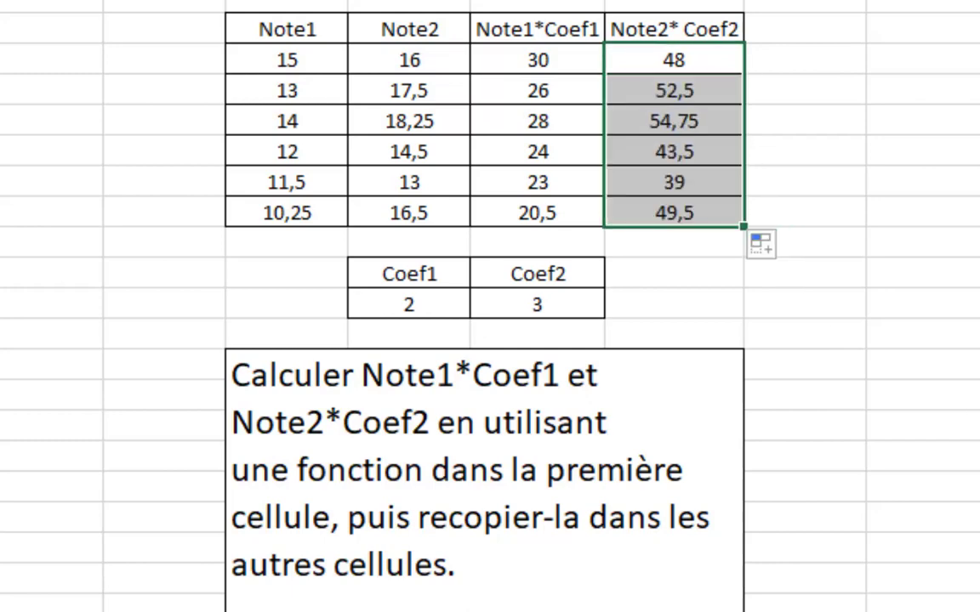